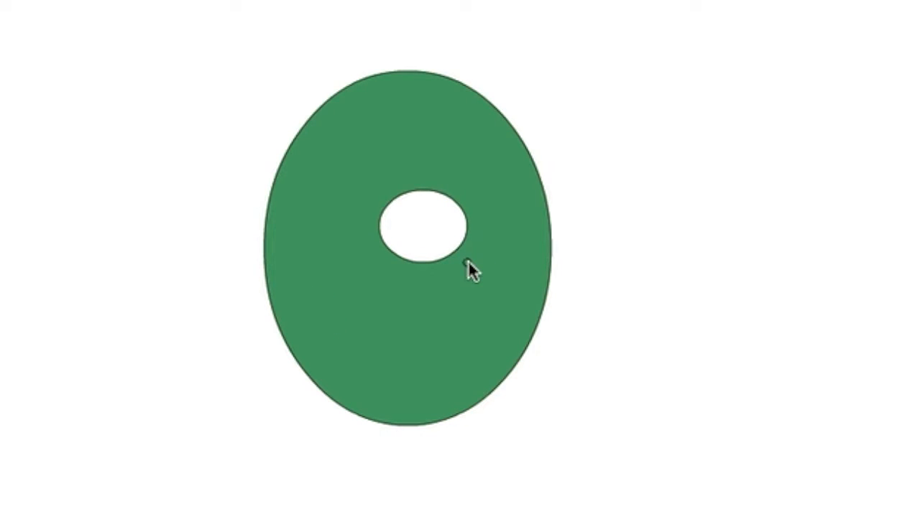
- Draw a second, slightly smaller white oval eye beside the first, then move both eyes slightly higher on the green face
{"action": "left_click_drag", "start_coordinate": [470, 201], "coordinate": [546, 264]}
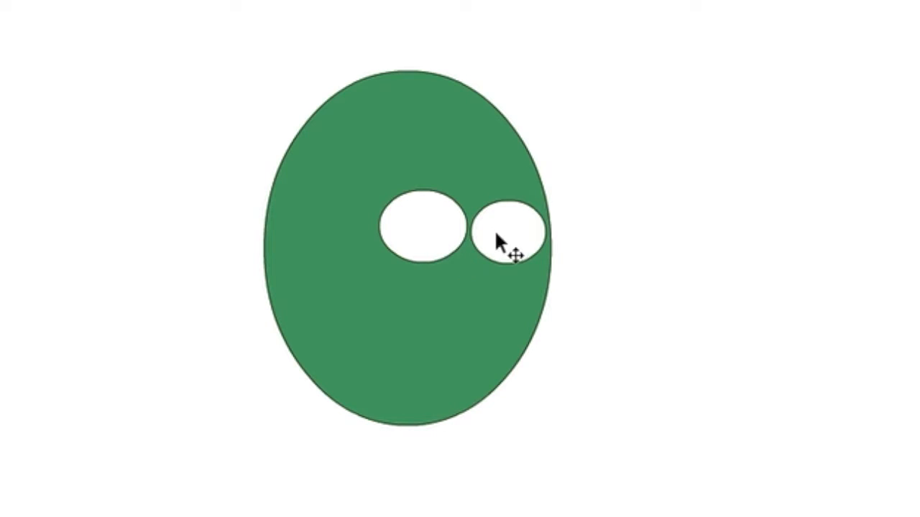
{"action": "left_click_drag", "start_coordinate": [494, 246], "coordinate": [494, 210]}
{"action": "left_click_drag", "start_coordinate": [436, 252], "coordinate": [430, 240]}
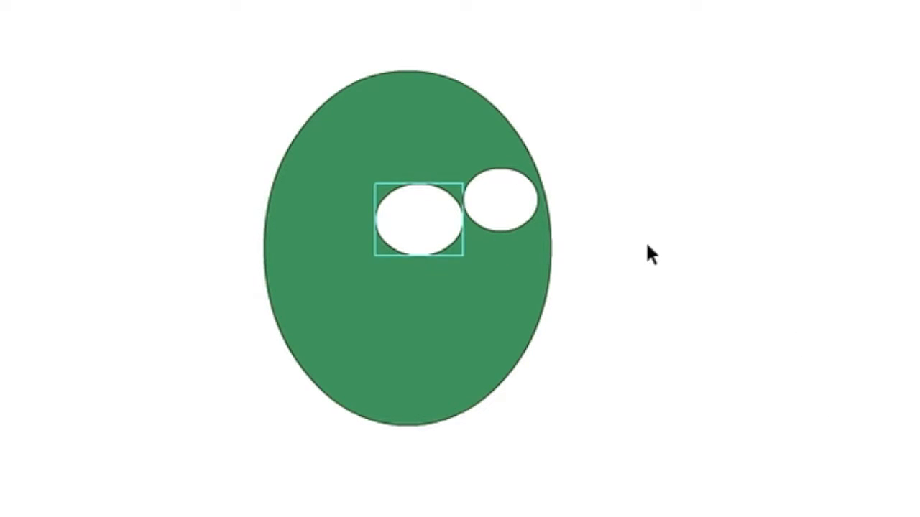
{"action": "left_click", "coordinate": [646, 189]}
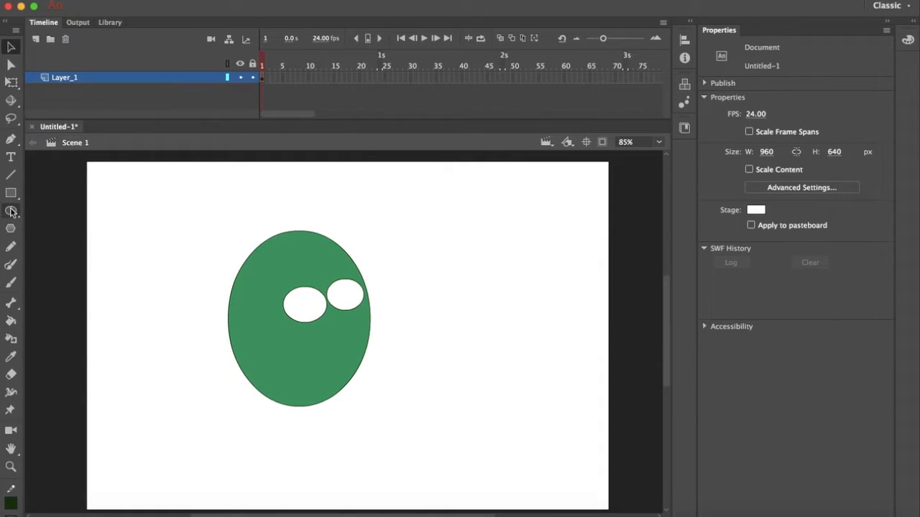
- Draw a small oval pupil in each white eye with both fill and stroke set to black (#000000)
{"action": "left_click", "coordinate": [12, 211]}
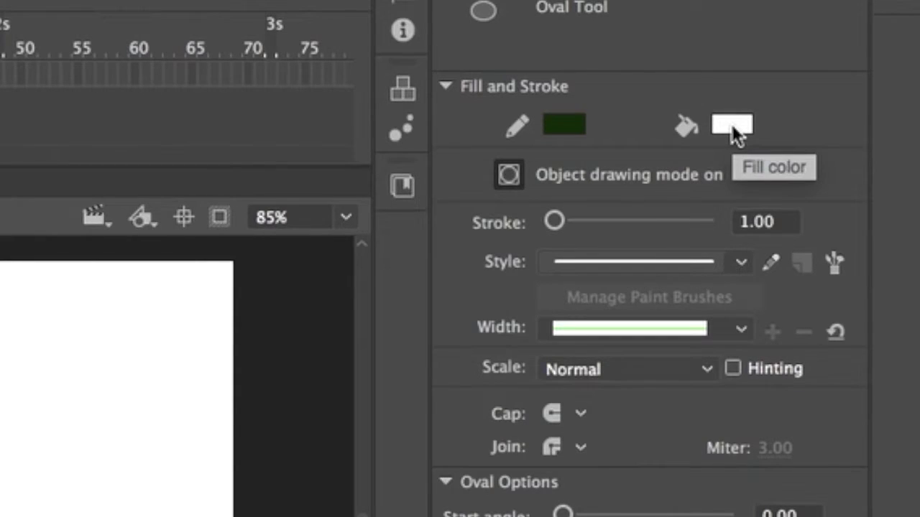
{"action": "left_click", "coordinate": [734, 132]}
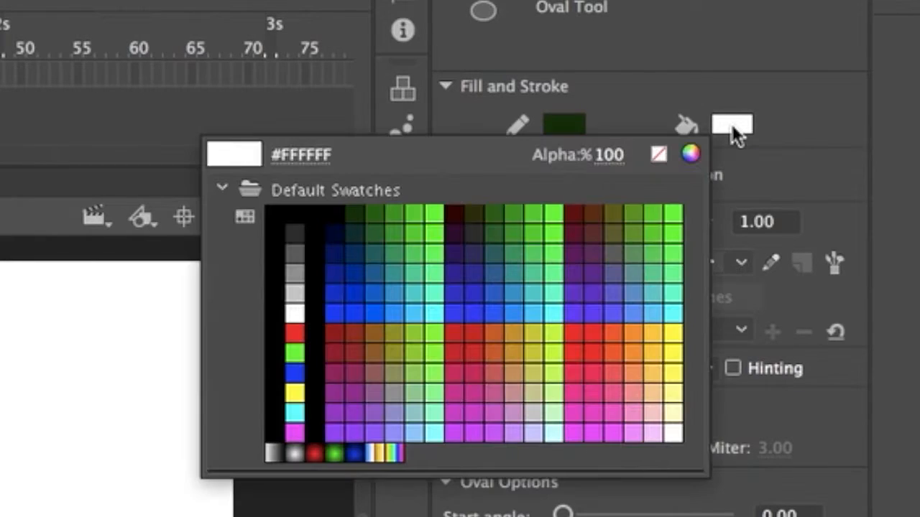
{"action": "left_click", "coordinate": [302, 215]}
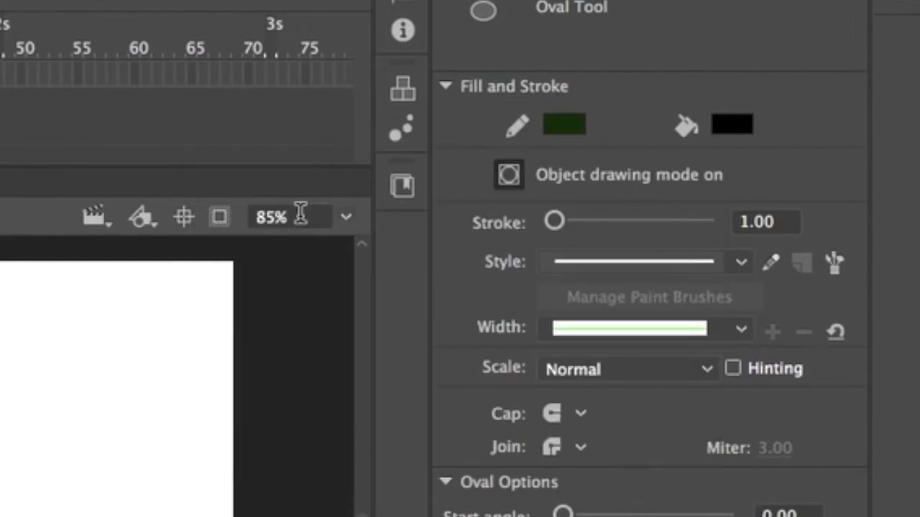
{"action": "left_click", "coordinate": [559, 129]}
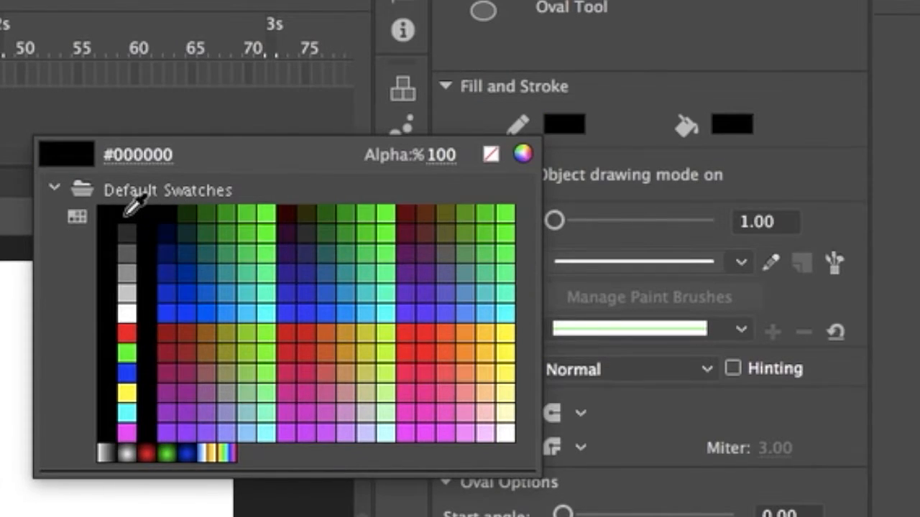
{"action": "left_click", "coordinate": [129, 219]}
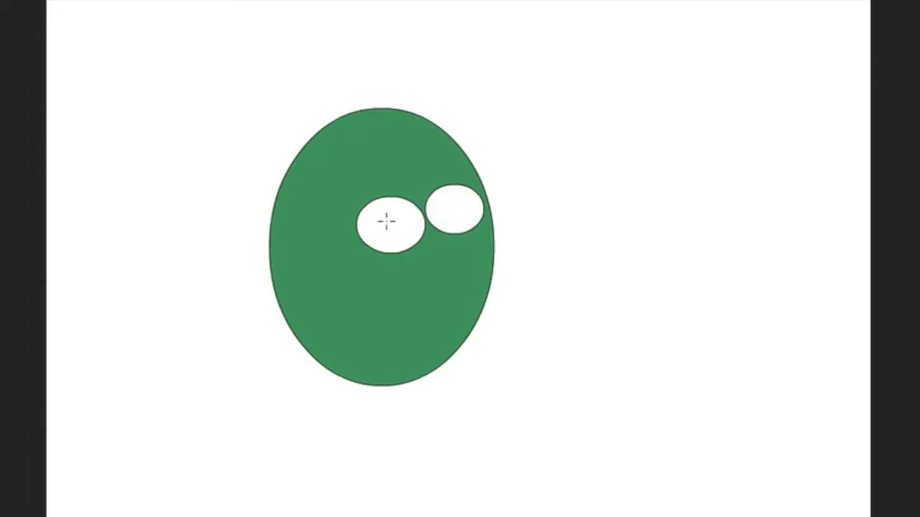
{"action": "left_click_drag", "start_coordinate": [386, 218], "coordinate": [407, 240]}
{"action": "left_click_drag", "start_coordinate": [451, 206], "coordinate": [466, 220]}
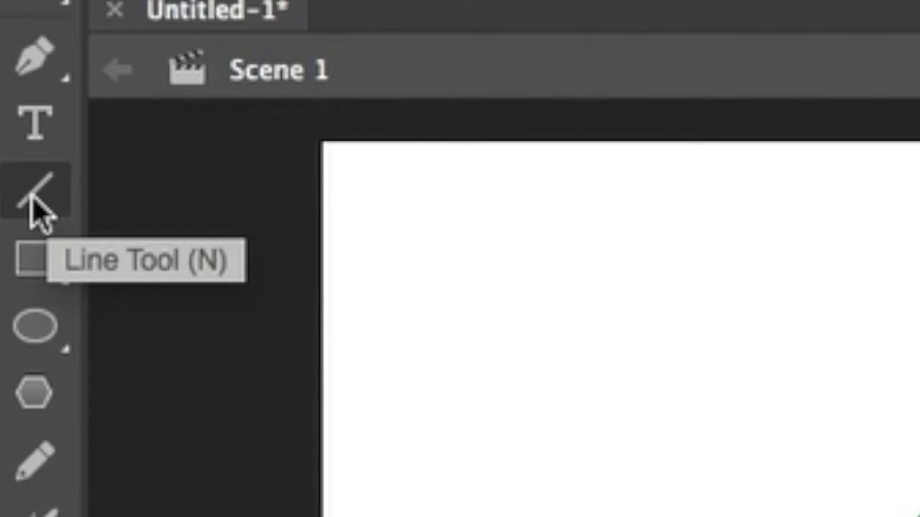
- Draw a curved nose and a smiling mouth below the eyes with the Line tool, using a thicker black stroke
{"action": "left_click", "coordinate": [49, 198]}
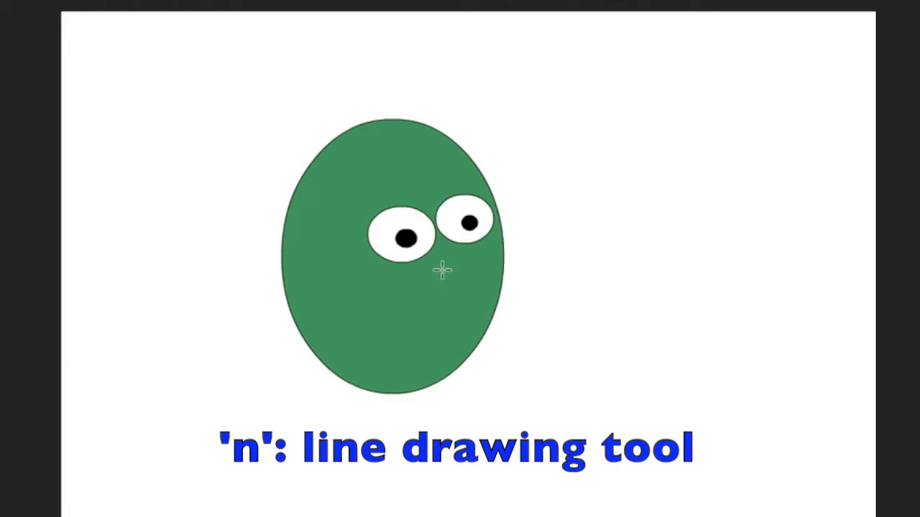
{"action": "left_click_drag", "start_coordinate": [427, 268], "coordinate": [469, 255]}
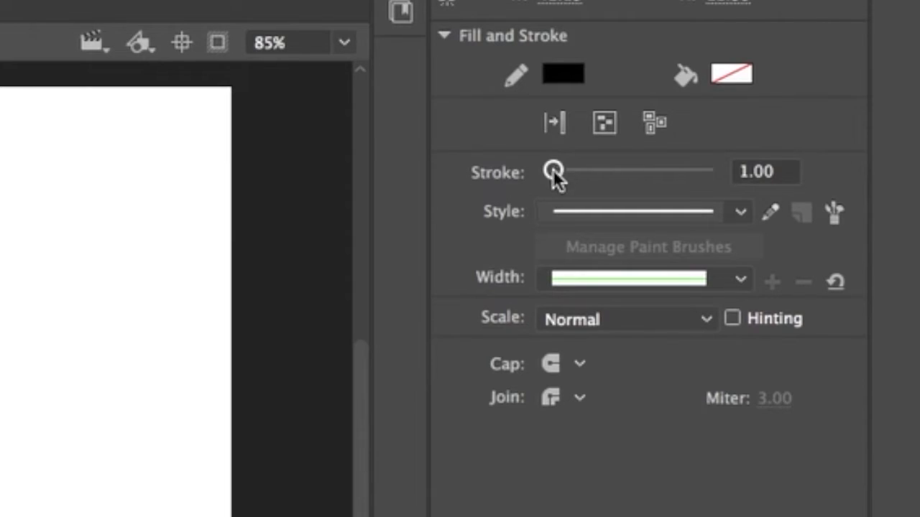
{"action": "left_click_drag", "start_coordinate": [553, 171], "coordinate": [556, 172]}
{"action": "left_click_drag", "start_coordinate": [555, 172], "coordinate": [555, 173]}
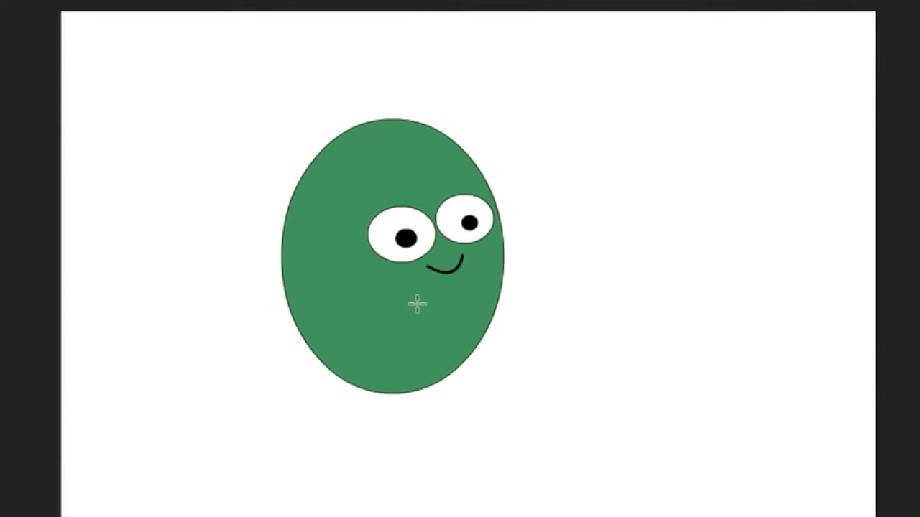
{"action": "left_click_drag", "start_coordinate": [415, 304], "coordinate": [471, 286]}
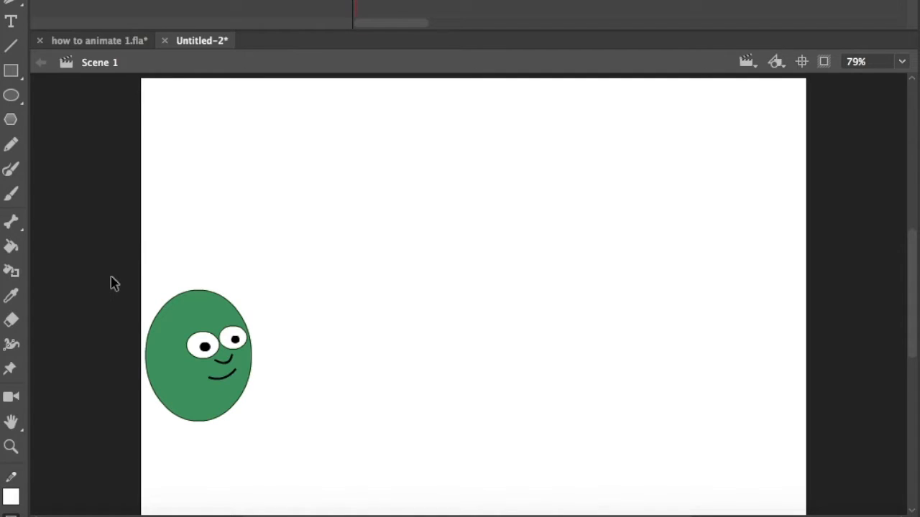
- Convert all parts of the face into one Graphic symbol named Face and reposition it near the stage's left edge
{"action": "left_click_drag", "start_coordinate": [111, 279], "coordinate": [393, 494]}
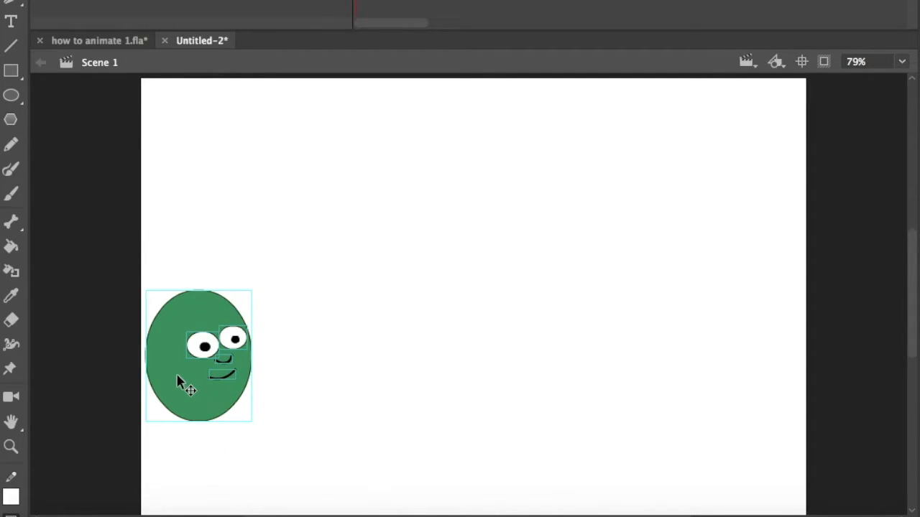
{"action": "right_click", "coordinate": [179, 383]}
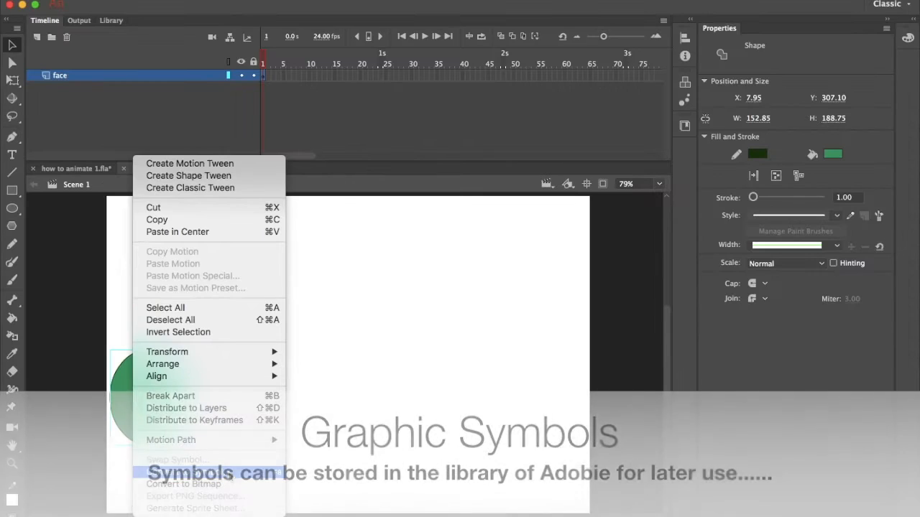
{"action": "left_click", "coordinate": [309, 460]}
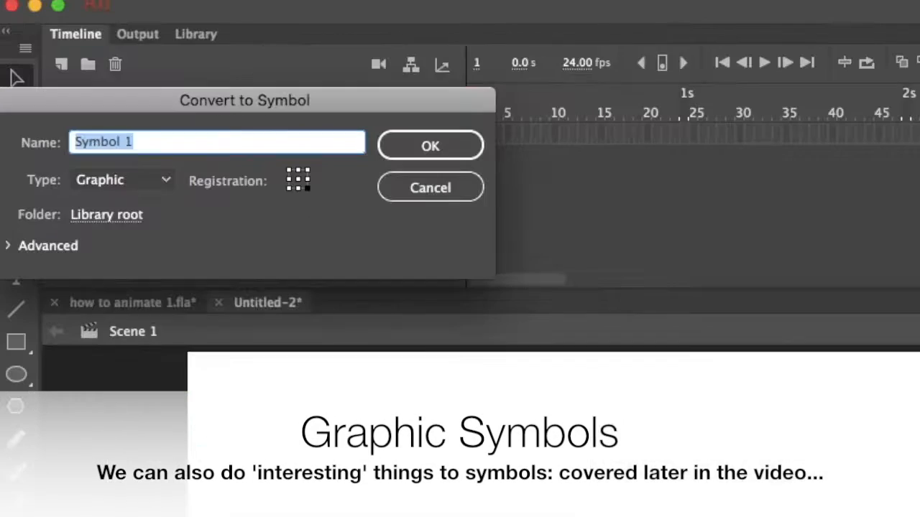
{"action": "type", "text": "Face"}
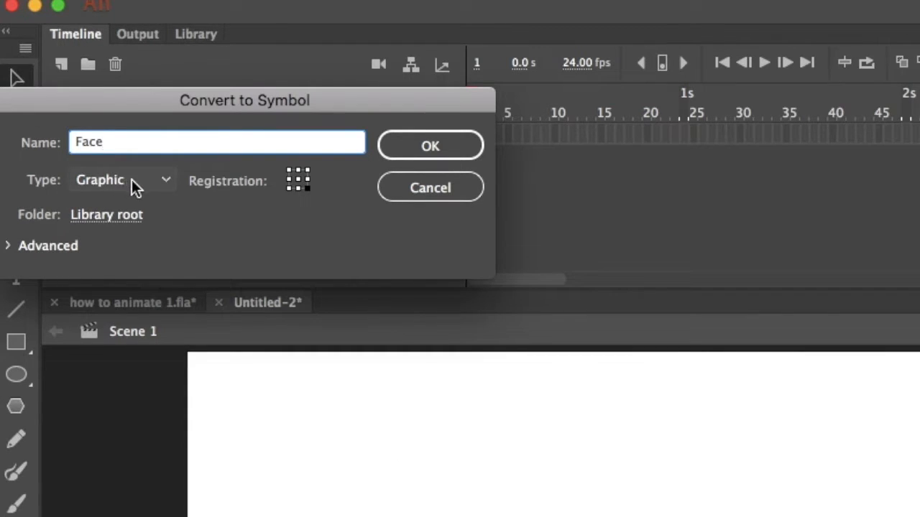
{"action": "left_click", "coordinate": [168, 183]}
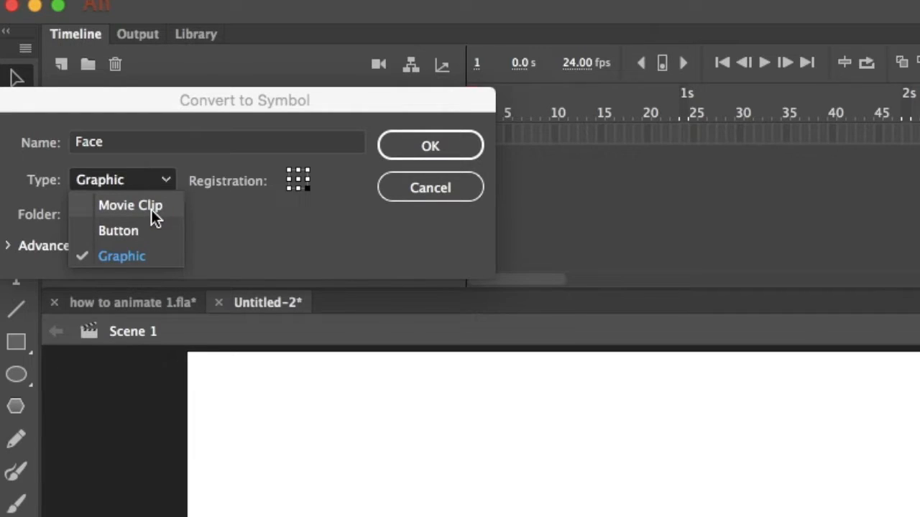
{"action": "left_click", "coordinate": [133, 259]}
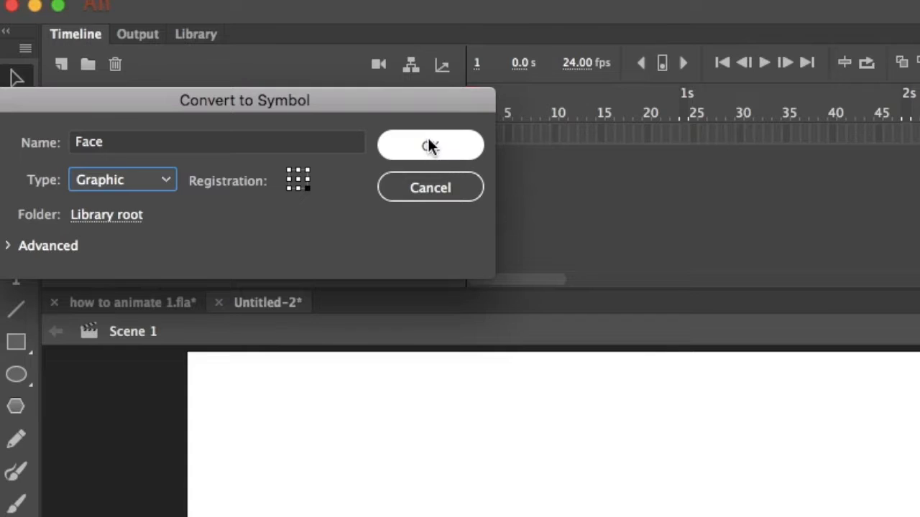
{"action": "left_click", "coordinate": [427, 136]}
{"action": "left_click_drag", "start_coordinate": [150, 417], "coordinate": [118, 398]}
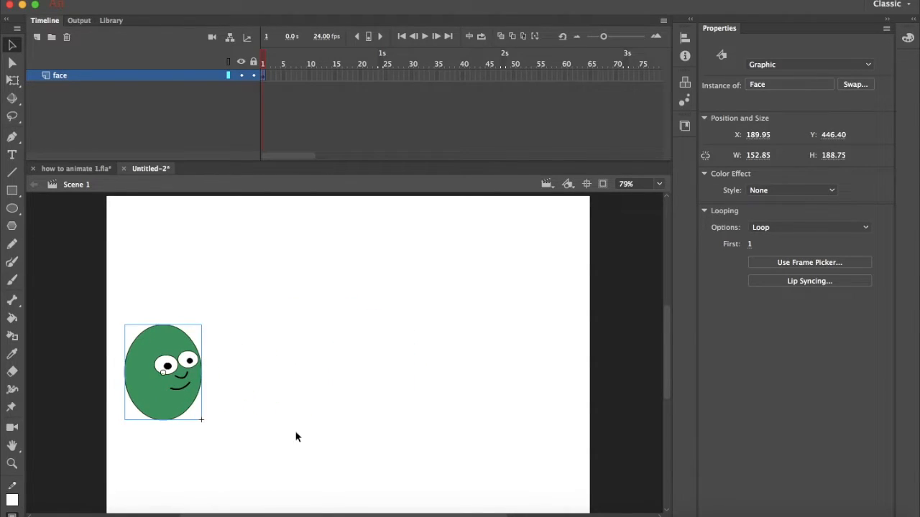
{"action": "left_click", "coordinate": [210, 401]}
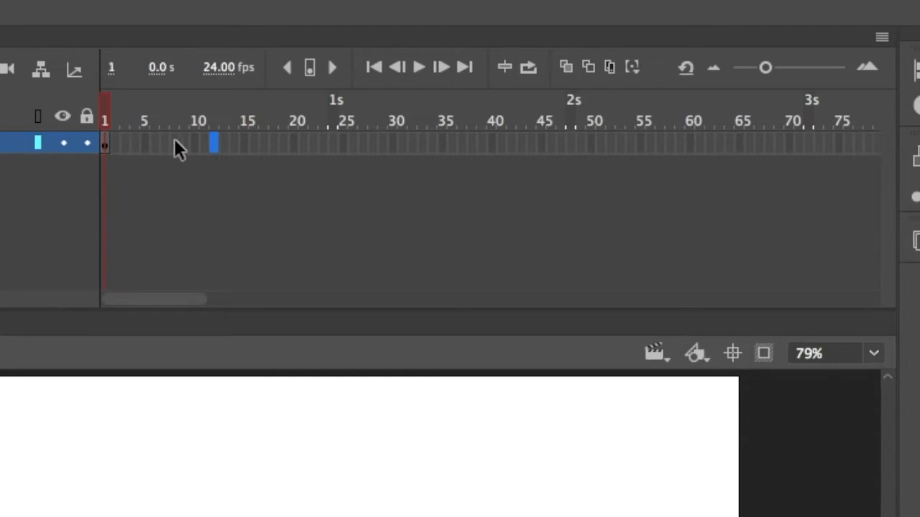
- Insert a keyframe at frame 2 of the face layer and move the face slightly to the right
{"action": "left_click", "coordinate": [104, 144]}
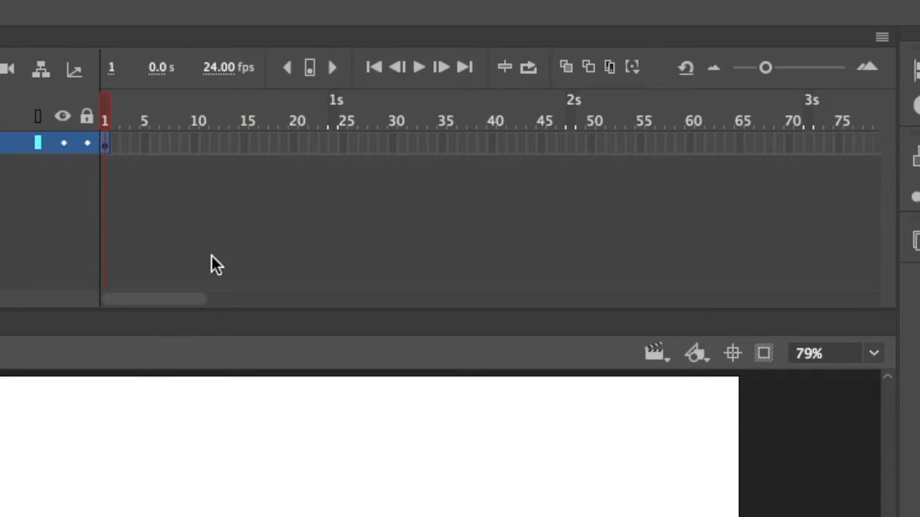
{"action": "right_click", "coordinate": [114, 143]}
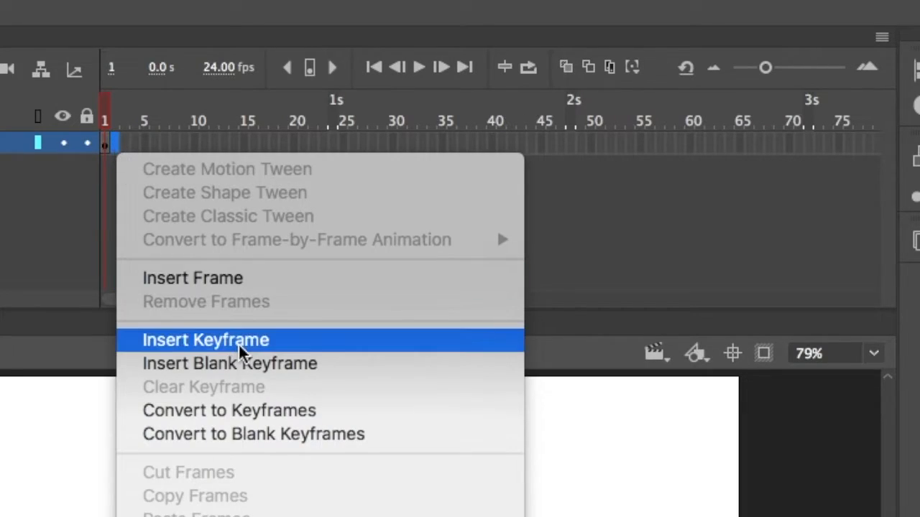
{"action": "left_click", "coordinate": [263, 340]}
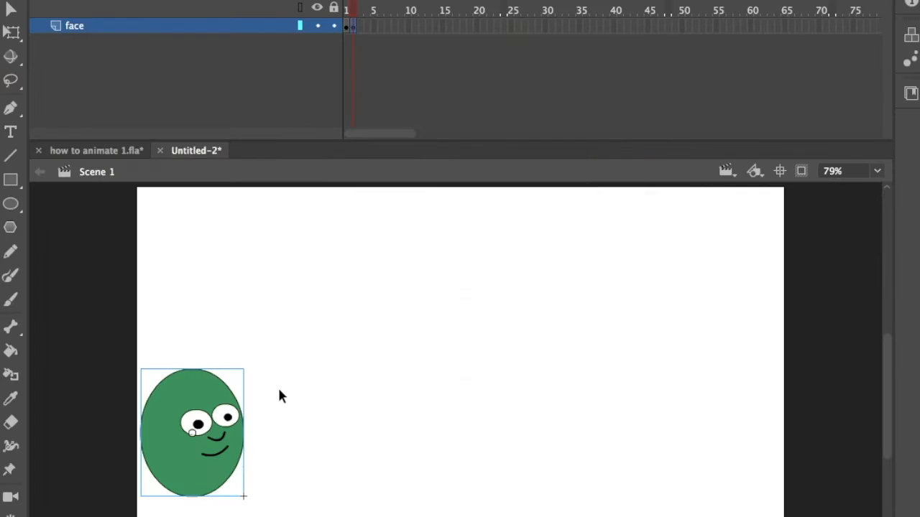
{"action": "left_click_drag", "start_coordinate": [235, 447], "coordinate": [243, 447]}
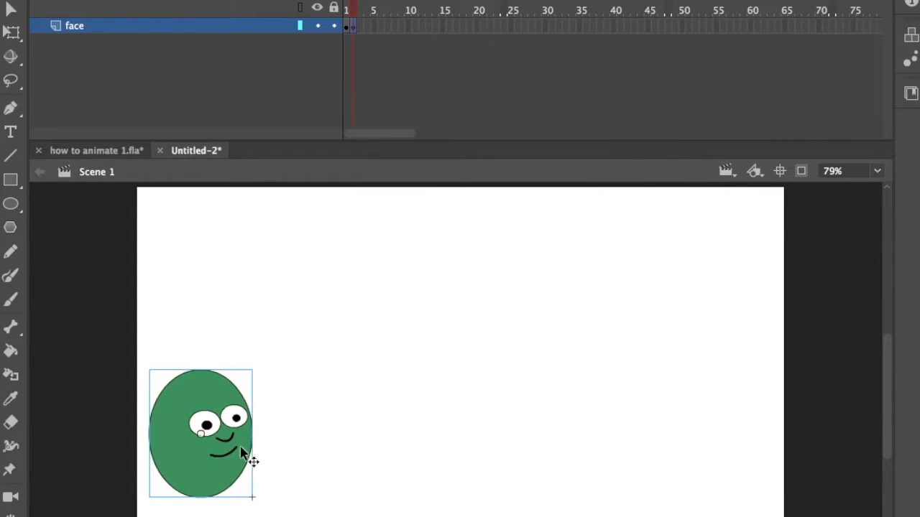
- Add a keyframe at frame 3 and shift the face a little further right
{"action": "right_click", "coordinate": [360, 28]}
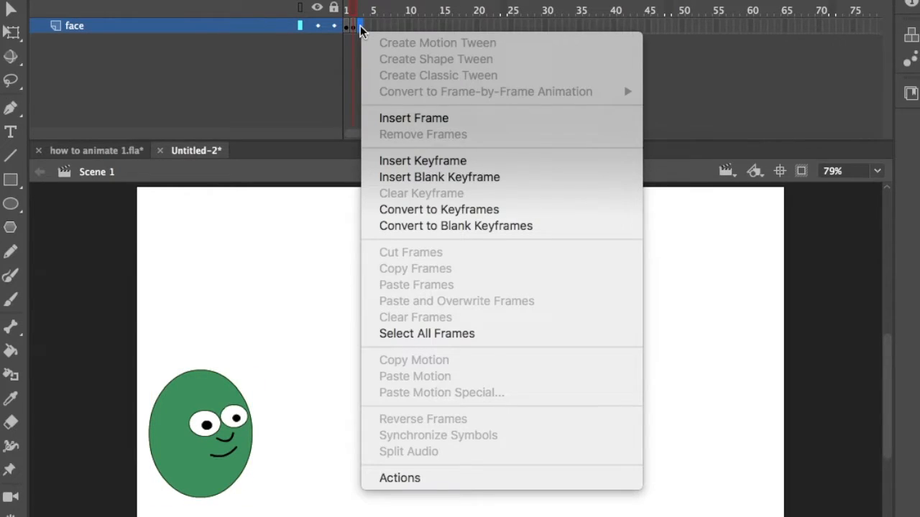
{"action": "left_click", "coordinate": [434, 164]}
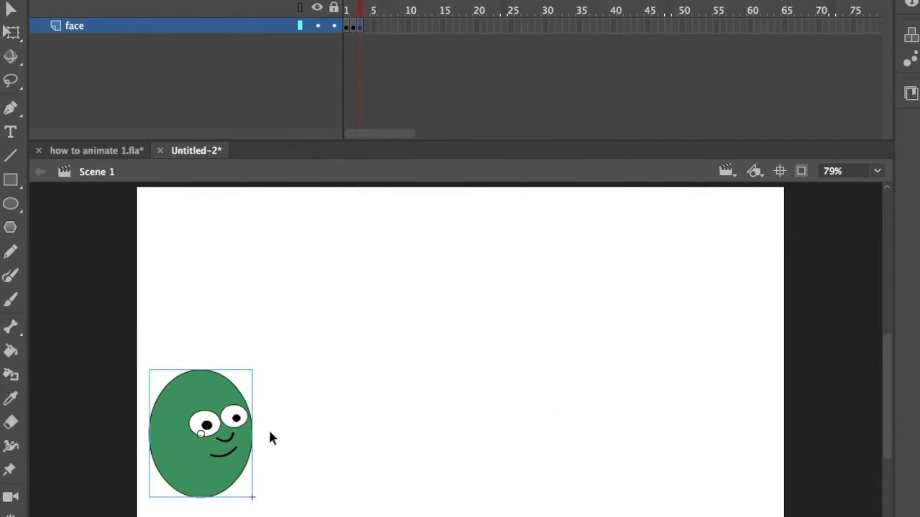
{"action": "left_click_drag", "start_coordinate": [244, 444], "coordinate": [263, 460]}
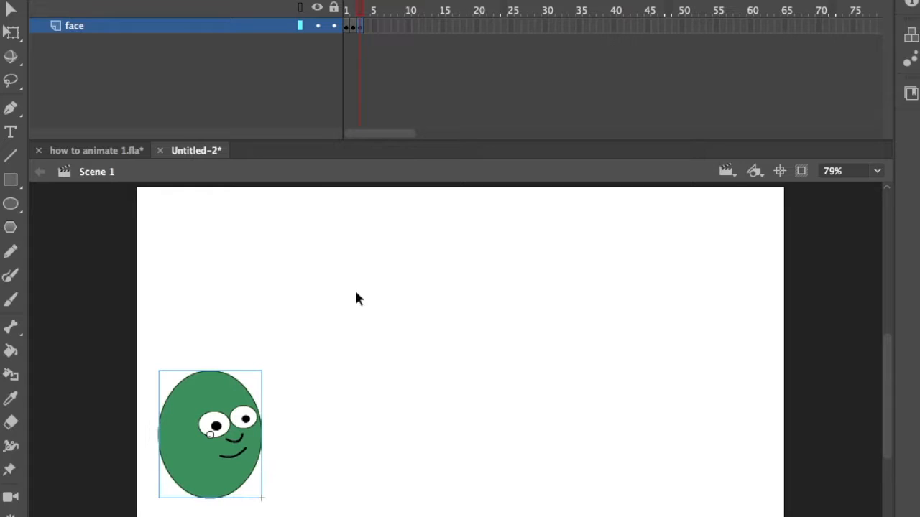
- Continue inserting keyframes from frame 4 up to frame 7, moving the face a small distance right in each
{"action": "right_click", "coordinate": [367, 32]}
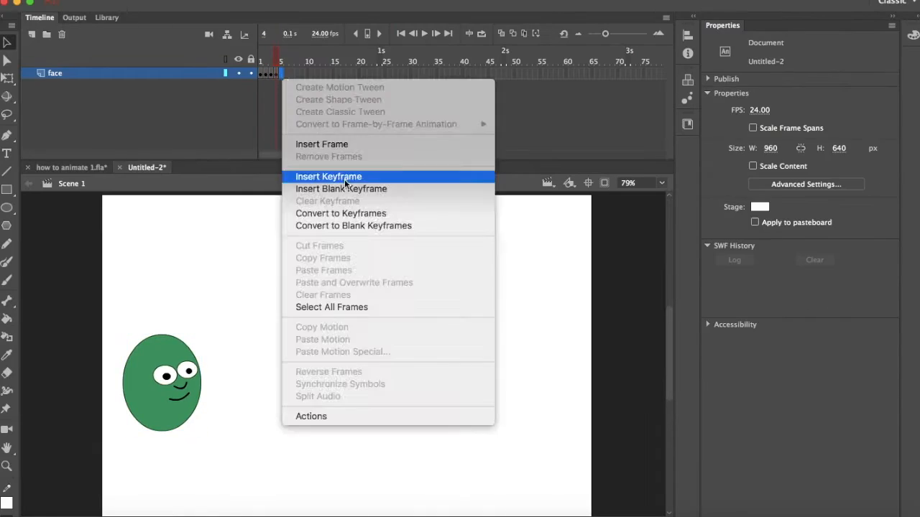
{"action": "left_click", "coordinate": [345, 180]}
{"action": "left_click", "coordinate": [263, 63]}
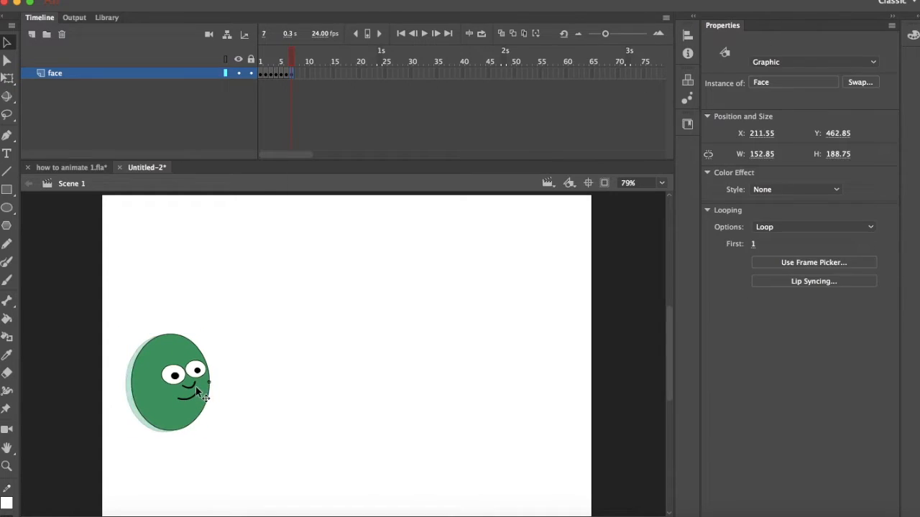
- Play the animation from frame 1 several times to preview the face's frame-by-frame movement
{"action": "left_click", "coordinate": [260, 62]}
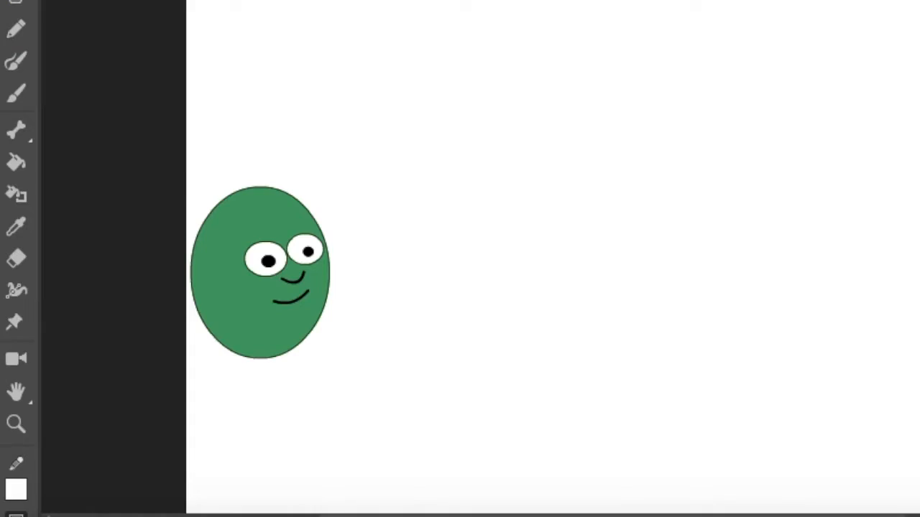
{"action": "key", "text": "Return"}
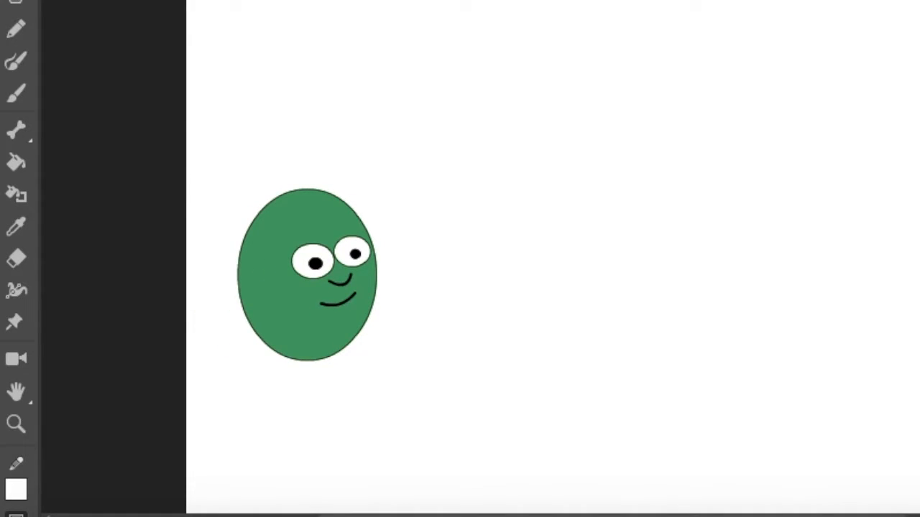
{"action": "key", "text": "Return"}
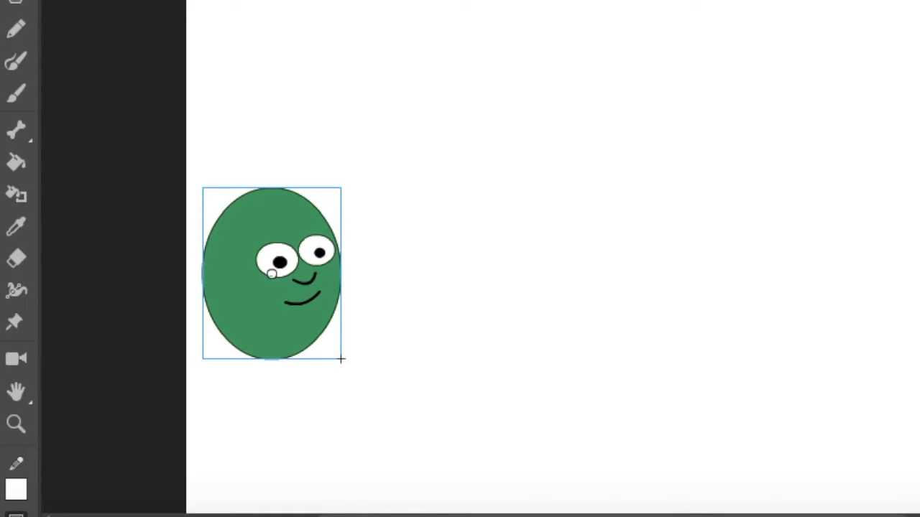
{"action": "key", "text": "Return"}
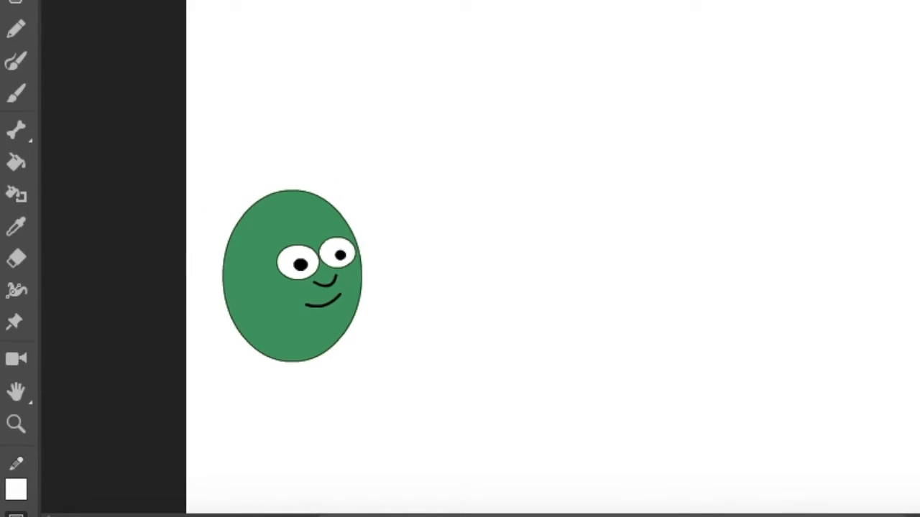
{"action": "key", "text": "Return"}
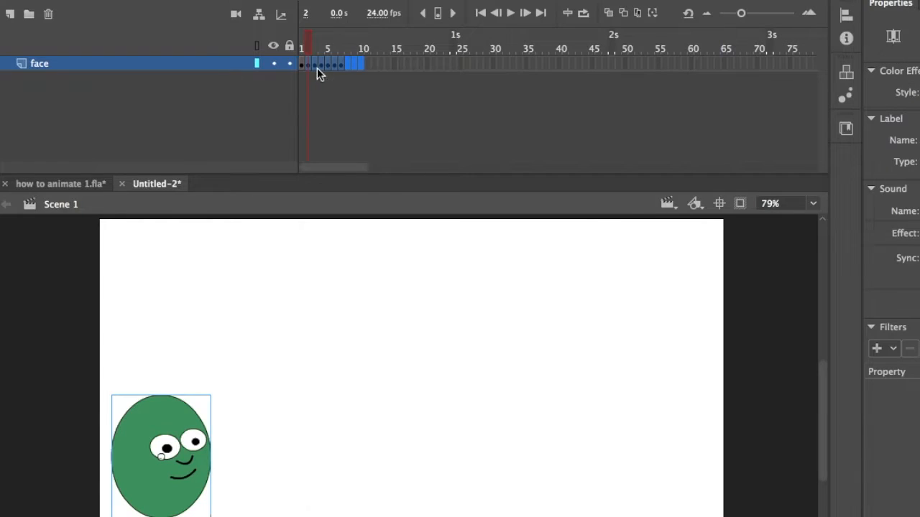
- Clear the keyframes after frame 1 of the face layer and remove those frames, keeping only the first keyframe
{"action": "right_click", "coordinate": [317, 68]}
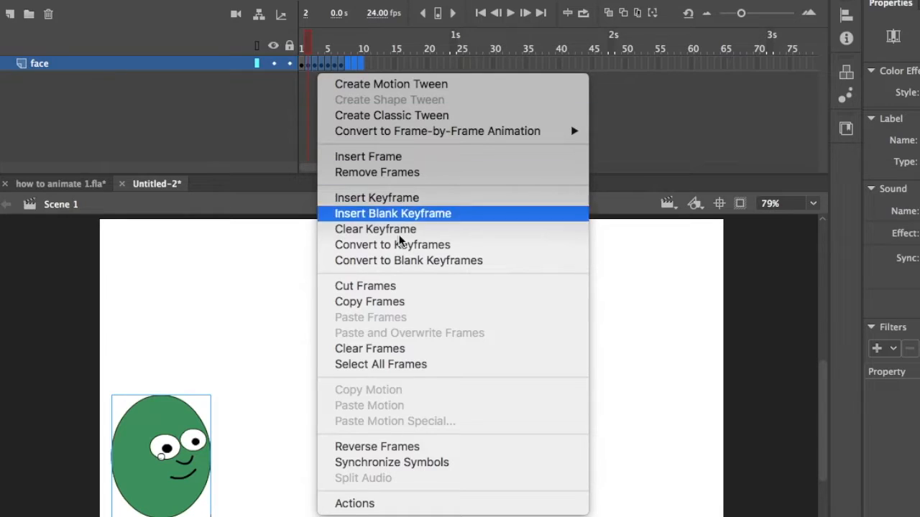
{"action": "left_click", "coordinate": [339, 230]}
{"action": "right_click", "coordinate": [315, 61]}
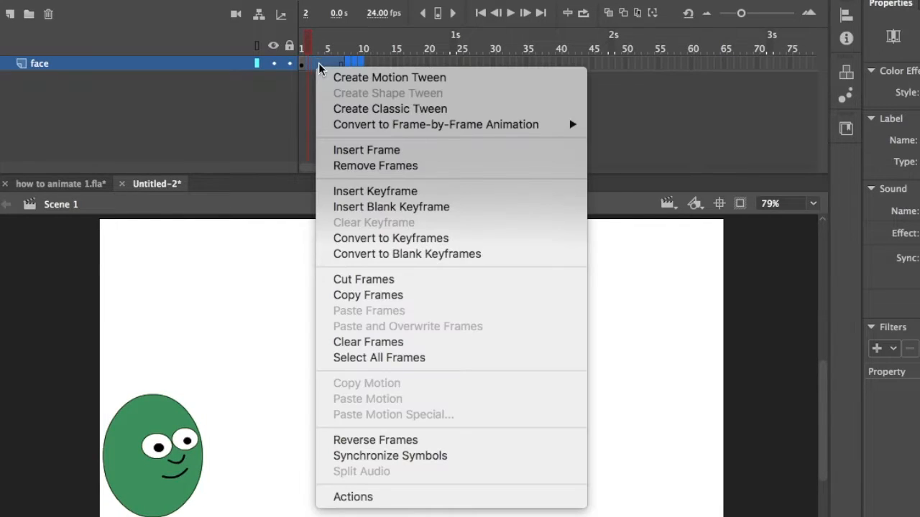
{"action": "left_click", "coordinate": [375, 165]}
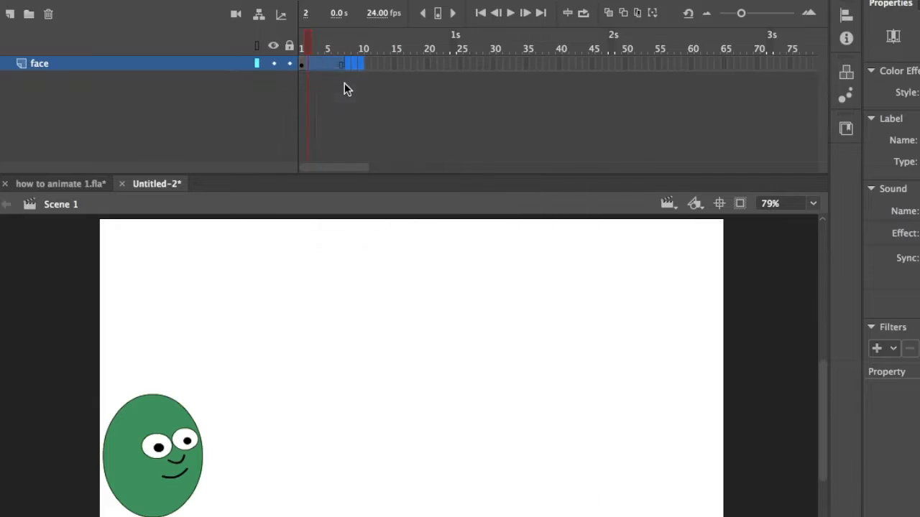
{"action": "left_click", "coordinate": [302, 66]}
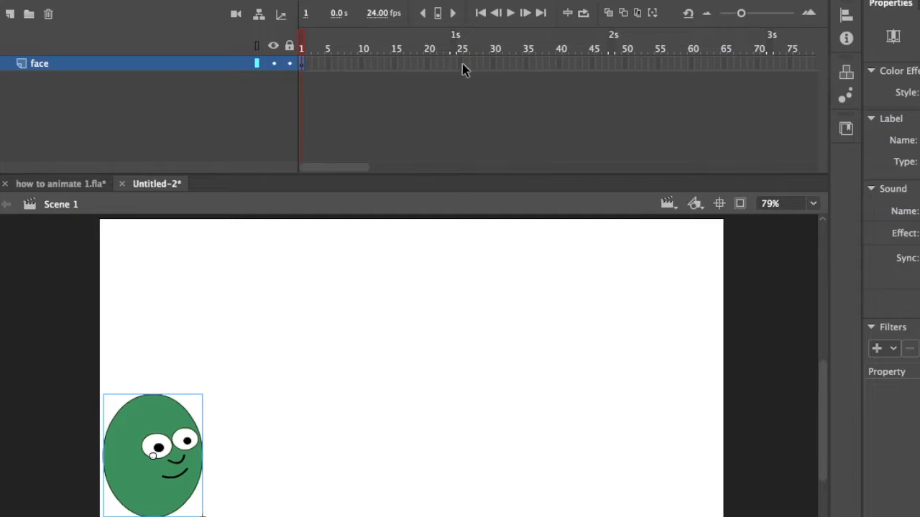
- Insert a keyframe at frame 48 of the face layer and move the face across to the stage's right edge
{"action": "left_click", "coordinate": [614, 64]}
{"action": "right_click", "coordinate": [614, 68]}
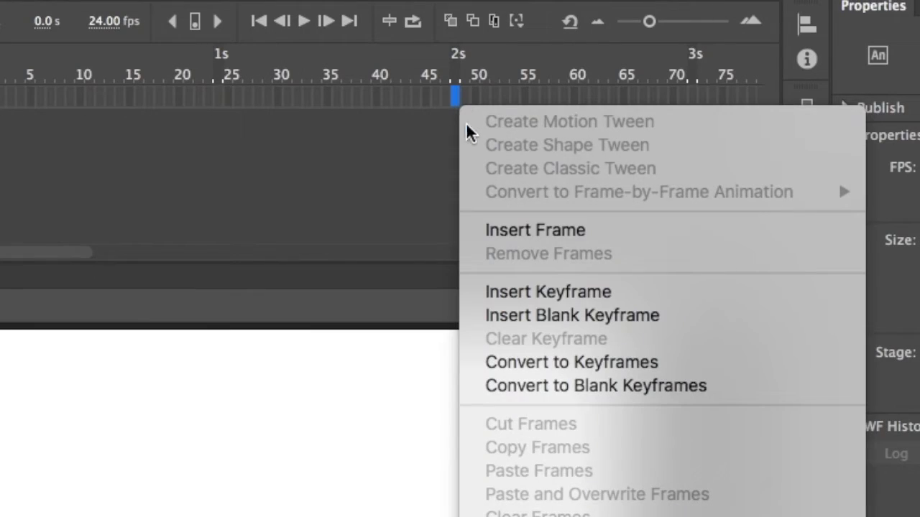
{"action": "left_click", "coordinate": [554, 298]}
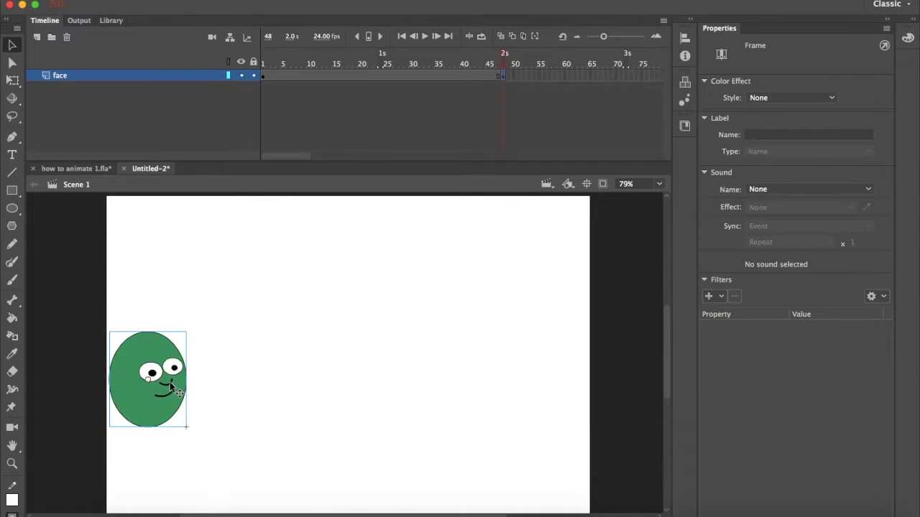
{"action": "mouse_move", "coordinate": [171, 388]}
{"action": "left_mouse_down"}
{"action": "mouse_move", "coordinate": [168, 395]}
{"action": "mouse_move", "coordinate": [474, 392]}
{"action": "mouse_move", "coordinate": [574, 404]}
{"action": "left_mouse_up"}
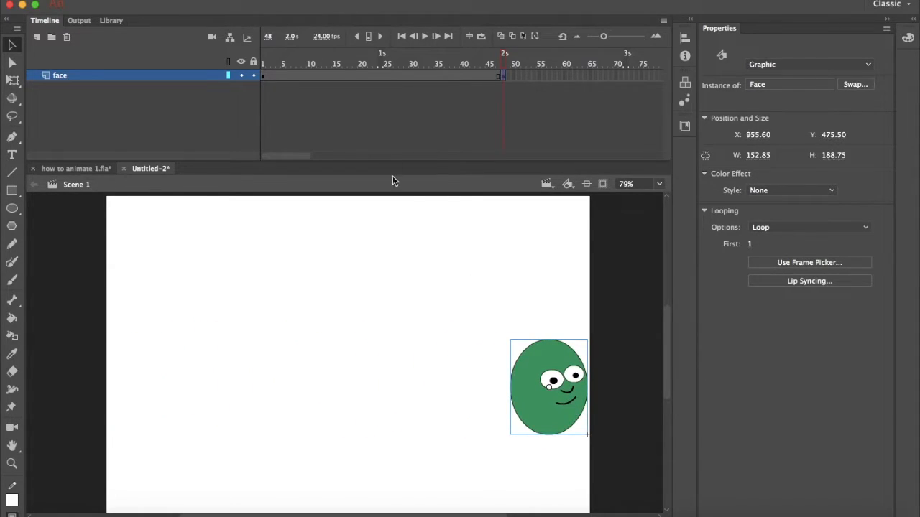
- Compare the face's position in the keyframes at frames 1 and 48 and inspect the frames between them
{"action": "left_click", "coordinate": [263, 78]}
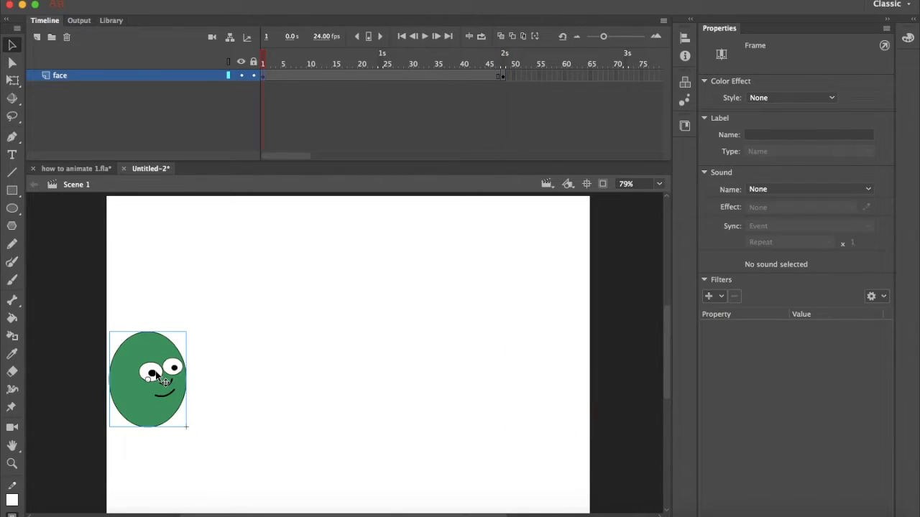
{"action": "left_click", "coordinate": [505, 78]}
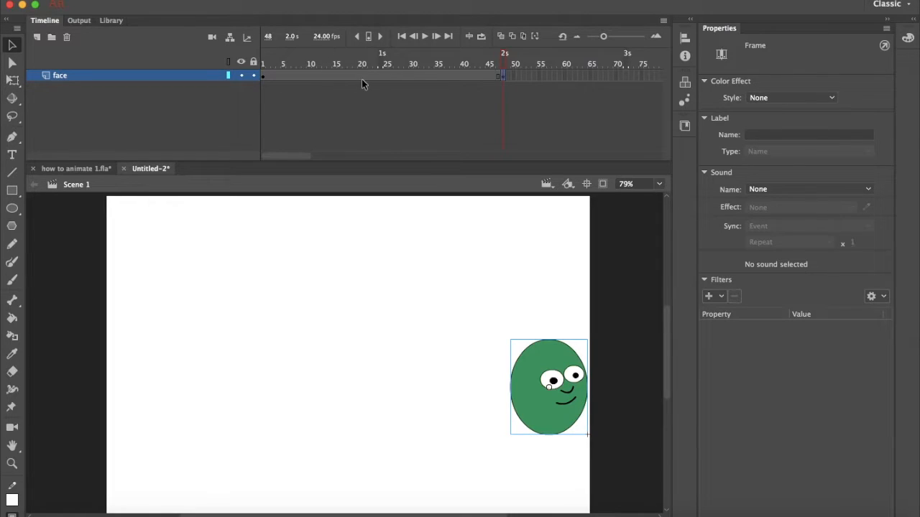
{"action": "left_click", "coordinate": [292, 76]}
{"action": "left_click", "coordinate": [302, 76]}
{"action": "left_click", "coordinate": [314, 76]}
{"action": "left_click", "coordinate": [365, 75]}
{"action": "left_click", "coordinate": [386, 75]}
- Create a classic tween on the face layer between the keyframes at frames 1 and 48
{"action": "left_click", "coordinate": [406, 76]}
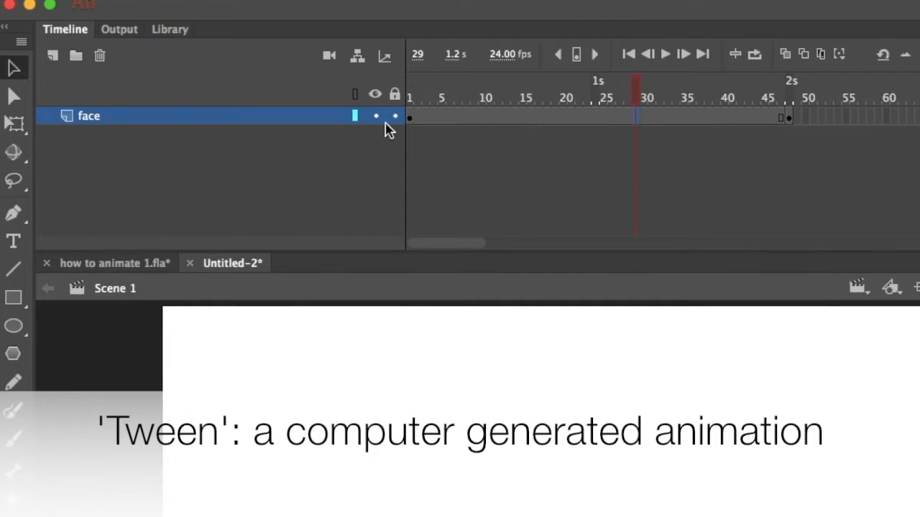
{"action": "right_click", "coordinate": [633, 120]}
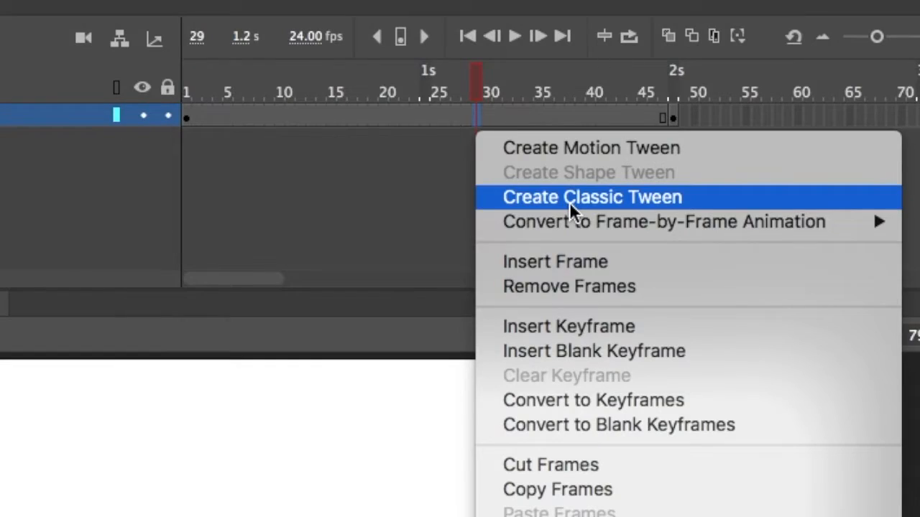
{"action": "left_click", "coordinate": [569, 202]}
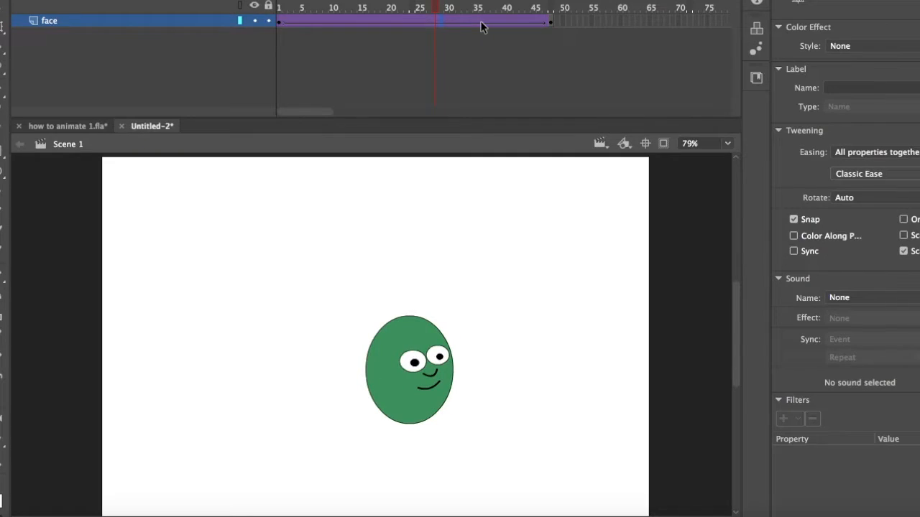
- Step backwards and forwards through the tweened frames, and play the face animation from frame 1
{"action": "key", "text": "comma"}
{"action": "key", "text": "comma"}
{"action": "key", "text": "comma"}
{"action": "key", "text": "comma"}
{"action": "key", "text": "comma"}
{"action": "key", "text": "comma"}
{"action": "key", "text": "comma"}
{"action": "key", "text": "comma"}
{"action": "key", "text": "comma"}
{"action": "key", "text": "comma"}
{"action": "key", "text": "comma"}
{"action": "key", "text": "comma"}
{"action": "key", "text": "comma"}
{"action": "key", "text": "comma"}
{"action": "key", "text": "comma"}
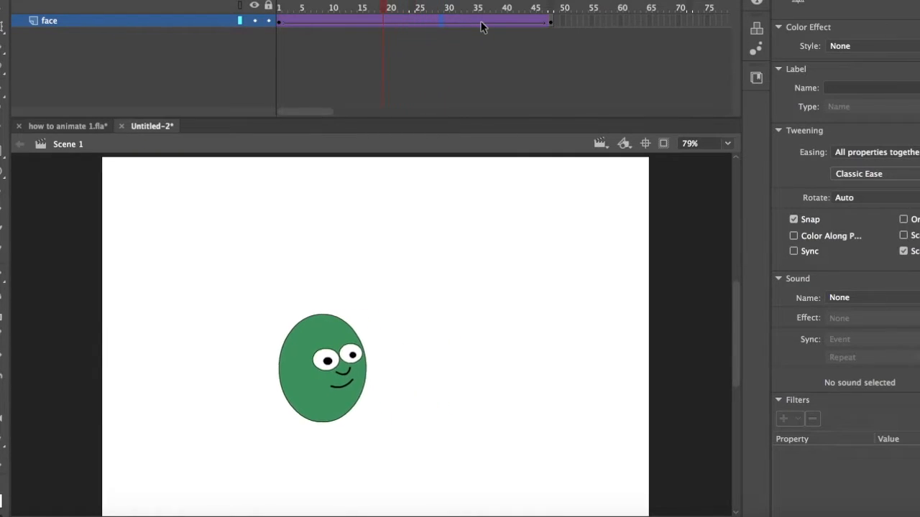
{"action": "key", "text": "comma"}
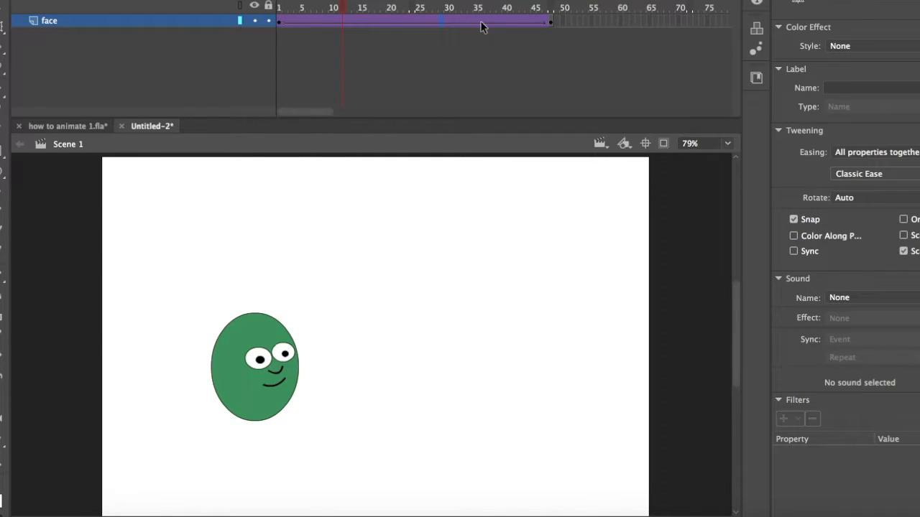
{"action": "key", "text": "period"}
{"action": "key", "text": "period"}
{"action": "key", "text": "period"}
{"action": "key", "text": "period"}
{"action": "key", "text": "period"}
{"action": "key", "text": "period"}
{"action": "key", "text": "period"}
{"action": "key", "text": "period"}
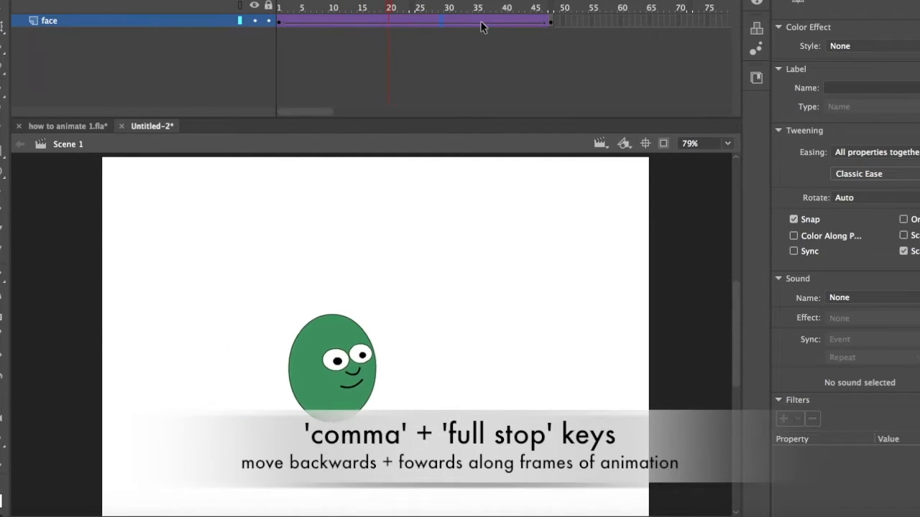
{"action": "key", "text": "period"}
{"action": "key", "text": "period"}
{"action": "key", "text": "period"}
{"action": "key", "text": "period"}
{"action": "key", "text": "period"}
{"action": "key", "text": "period"}
{"action": "key", "text": "period"}
{"action": "key", "text": "period"}
{"action": "key", "text": "period"}
{"action": "key", "text": "period"}
{"action": "key", "text": "period"}
{"action": "key", "text": "period"}
{"action": "key", "text": "period"}
{"action": "key", "text": "period"}
{"action": "key", "text": "period"}
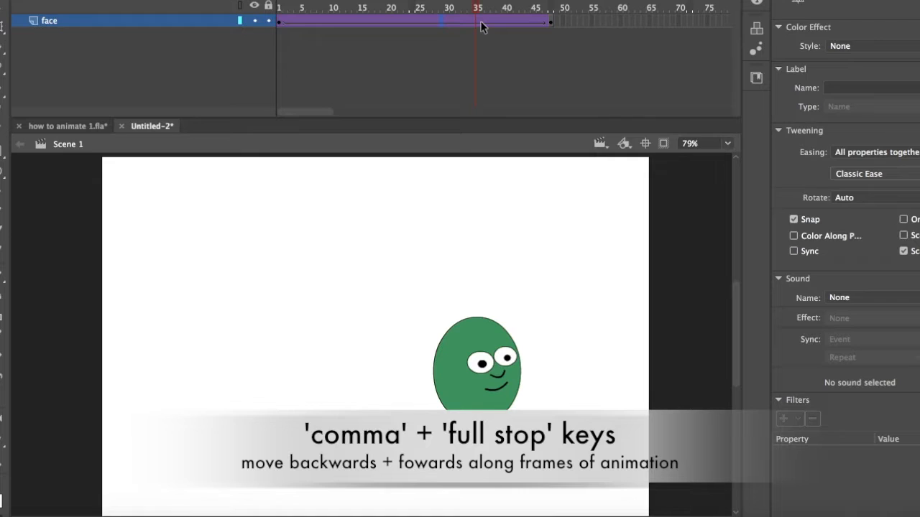
{"action": "key", "text": "comma"}
{"action": "key", "text": "comma"}
{"action": "key", "text": "comma"}
{"action": "key", "text": "comma"}
{"action": "key", "text": "comma"}
{"action": "key", "text": "comma"}
{"action": "key", "text": "comma"}
{"action": "key", "text": "comma"}
{"action": "key", "text": "comma"}
{"action": "key", "text": "comma"}
{"action": "key", "text": "comma"}
{"action": "key", "text": "comma"}
{"action": "key", "text": "comma"}
{"action": "key", "text": "comma"}
{"action": "key", "text": "comma"}
{"action": "key", "text": "comma"}
{"action": "key", "text": "comma"}
{"action": "key", "text": "comma"}
{"action": "key", "text": "comma"}
{"action": "key", "text": "comma"}
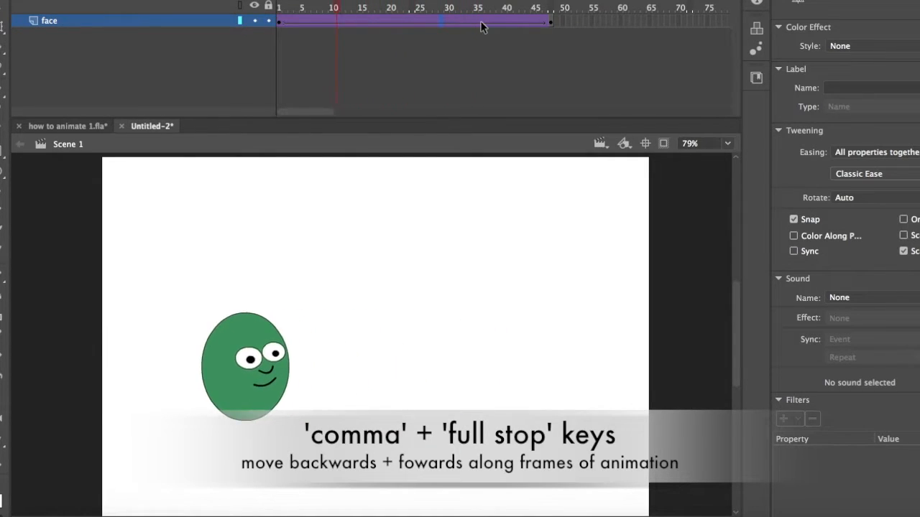
{"action": "key", "text": "comma"}
{"action": "key", "text": "comma"}
{"action": "key", "text": "comma"}
{"action": "key", "text": "comma"}
{"action": "key", "text": "comma"}
{"action": "key", "text": "comma"}
{"action": "key", "text": "comma"}
{"action": "key", "text": "comma"}
{"action": "key", "text": "comma"}
{"action": "key", "text": "period"}
{"action": "key", "text": "period"}
{"action": "key", "text": "period"}
{"action": "key", "text": "period"}
{"action": "key", "text": "period"}
{"action": "key", "text": "period"}
{"action": "key", "text": "period"}
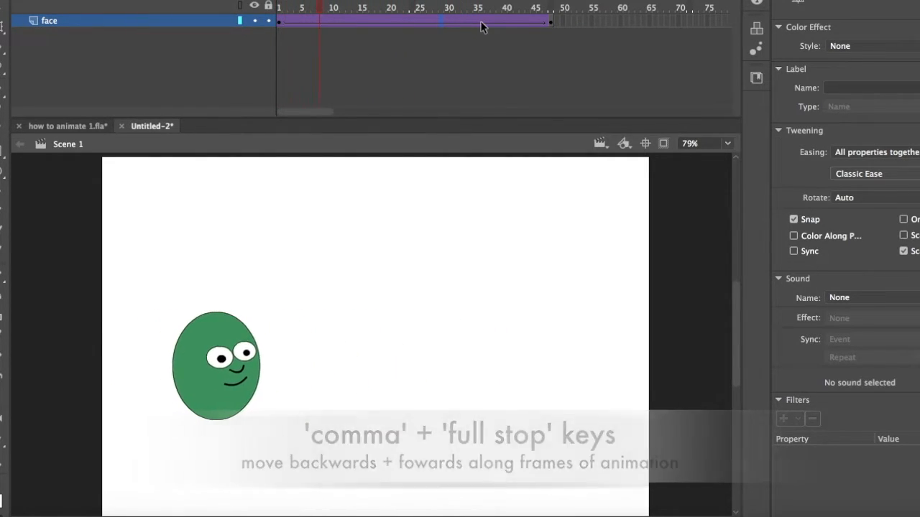
{"action": "key", "text": "period"}
{"action": "key", "text": "period"}
{"action": "key", "text": "period"}
{"action": "key", "text": "period"}
{"action": "key", "text": "period"}
{"action": "key", "text": "period"}
{"action": "key", "text": "period"}
{"action": "key", "text": "period"}
{"action": "key", "text": "period"}
{"action": "key", "text": "period"}
{"action": "key", "text": "period"}
{"action": "key", "text": "period"}
{"action": "key", "text": "period"}
{"action": "key", "text": "period"}
{"action": "key", "text": "period"}
{"action": "key", "text": "period"}
{"action": "key", "text": "period"}
{"action": "key", "text": "period"}
{"action": "key", "text": "period"}
{"action": "key", "text": "period"}
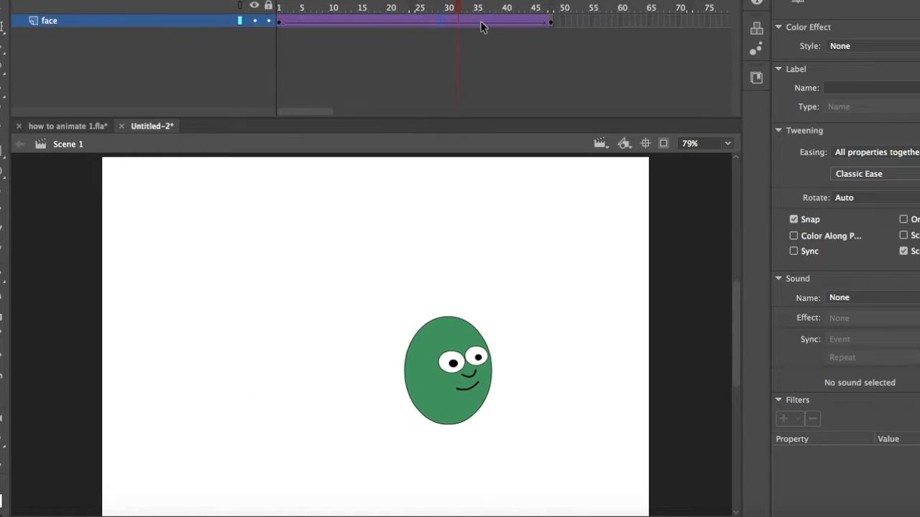
{"action": "key", "text": "period"}
{"action": "key", "text": "period"}
{"action": "key", "text": "period"}
{"action": "key", "text": "period"}
{"action": "key", "text": "period"}
{"action": "key", "text": "period"}
{"action": "key", "text": "period"}
{"action": "key", "text": "period"}
{"action": "key", "text": "period"}
{"action": "key", "text": "period"}
{"action": "key", "text": "period"}
{"action": "key", "text": "period"}
{"action": "key", "text": "period"}
{"action": "key", "text": "period"}
{"action": "key", "text": "period"}
{"action": "key", "text": "period"}
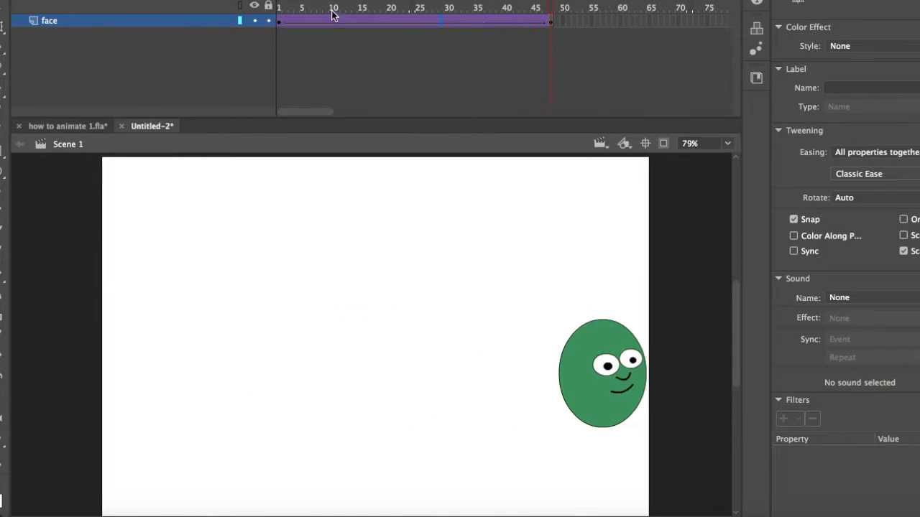
{"action": "left_click", "coordinate": [282, 4]}
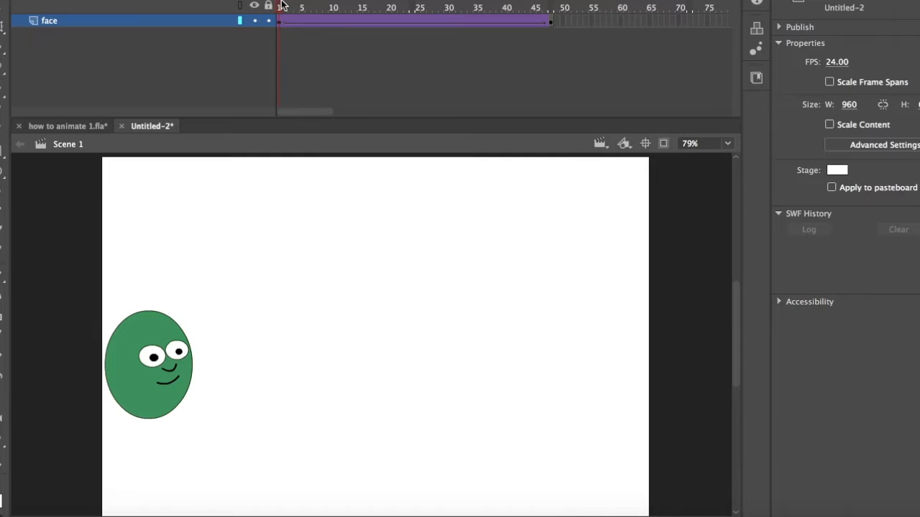
{"action": "key", "text": "Return"}
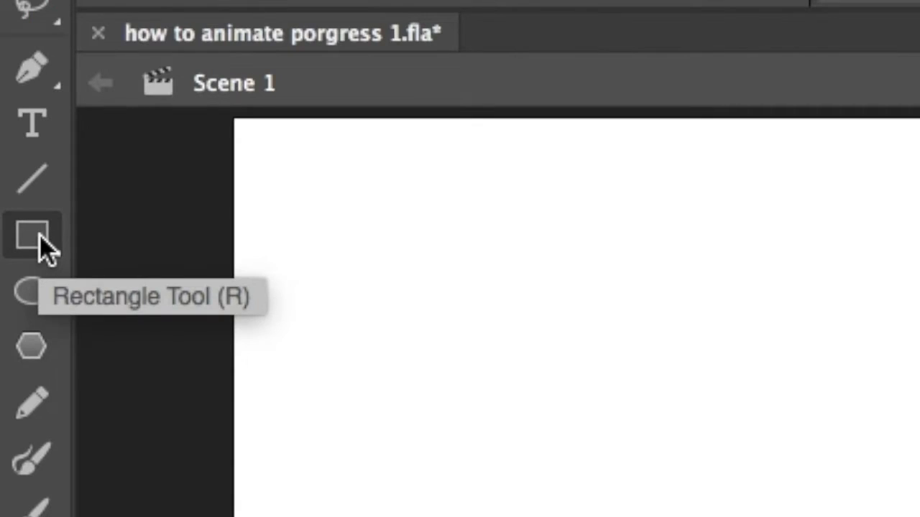
- Draw a square with the Rectangle tool, using no stroke and a dark green fill, on the empty stage area right of the face
{"action": "left_click", "coordinate": [41, 237]}
{"action": "left_click", "coordinate": [40, 237]}
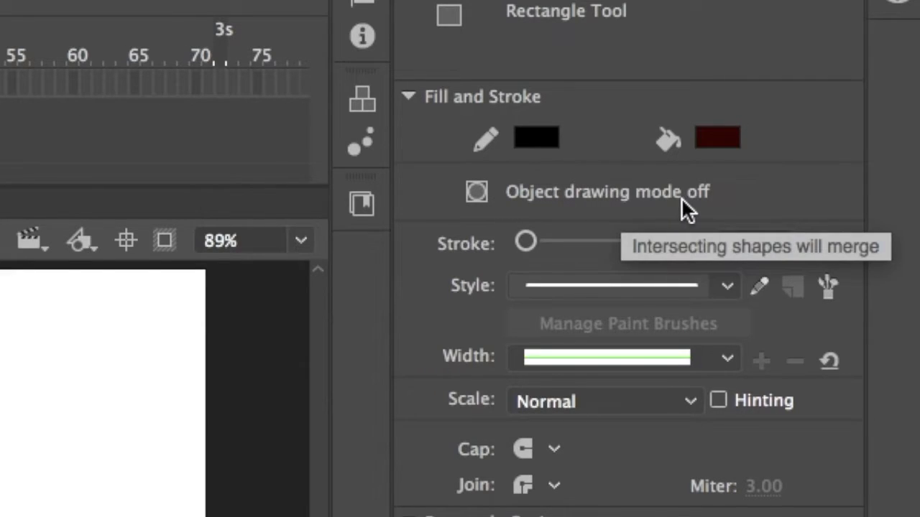
{"action": "left_click", "coordinate": [541, 137]}
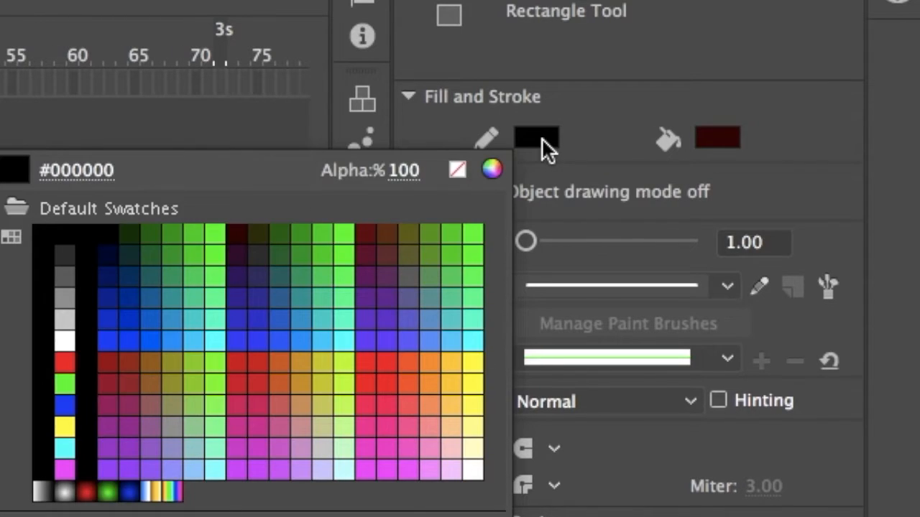
{"action": "left_click", "coordinate": [457, 168]}
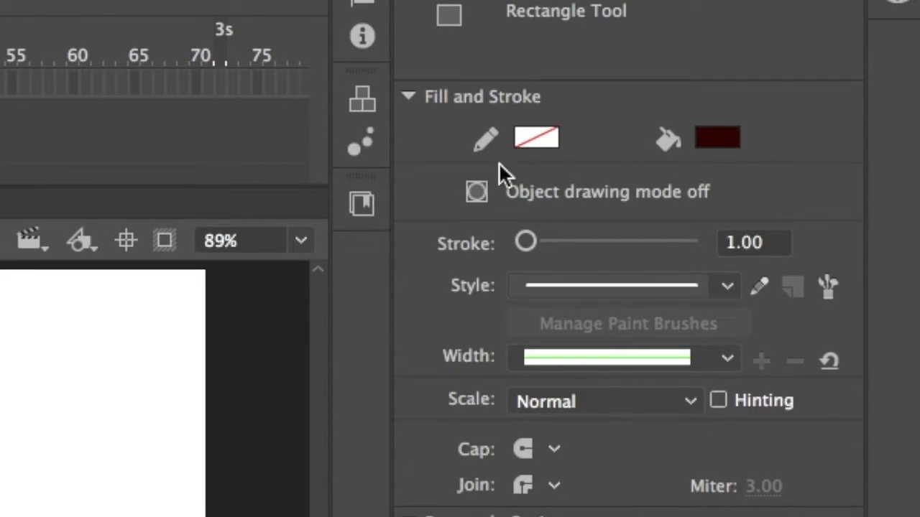
{"action": "left_click", "coordinate": [719, 138]}
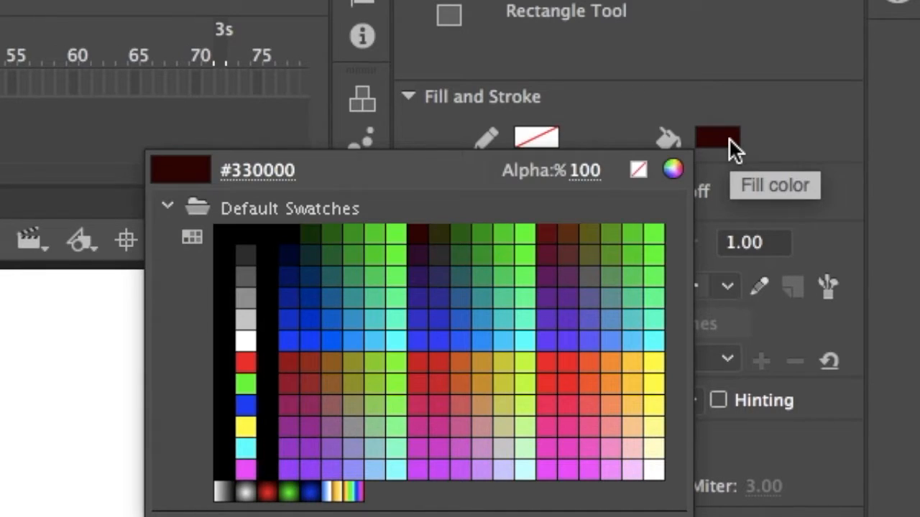
{"action": "left_click", "coordinate": [349, 228]}
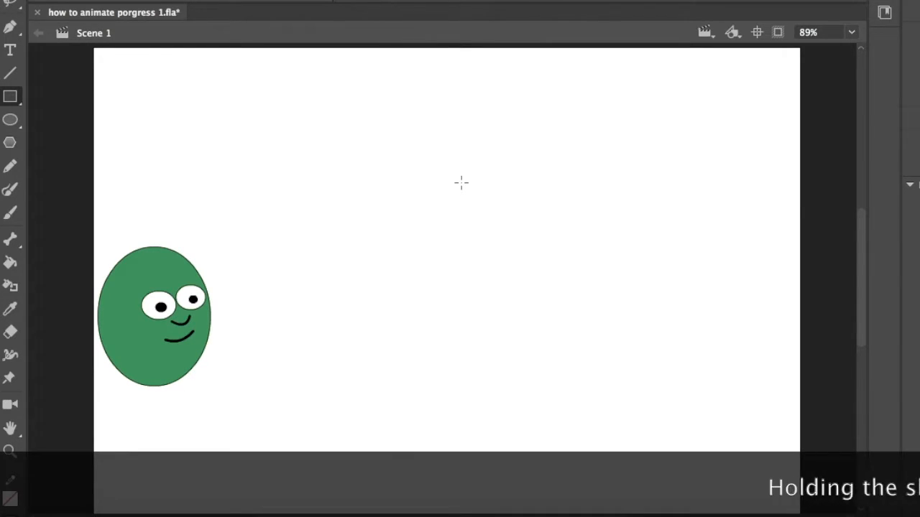
{"action": "left_click_drag", "start_coordinate": [461, 182], "coordinate": [570, 269]}
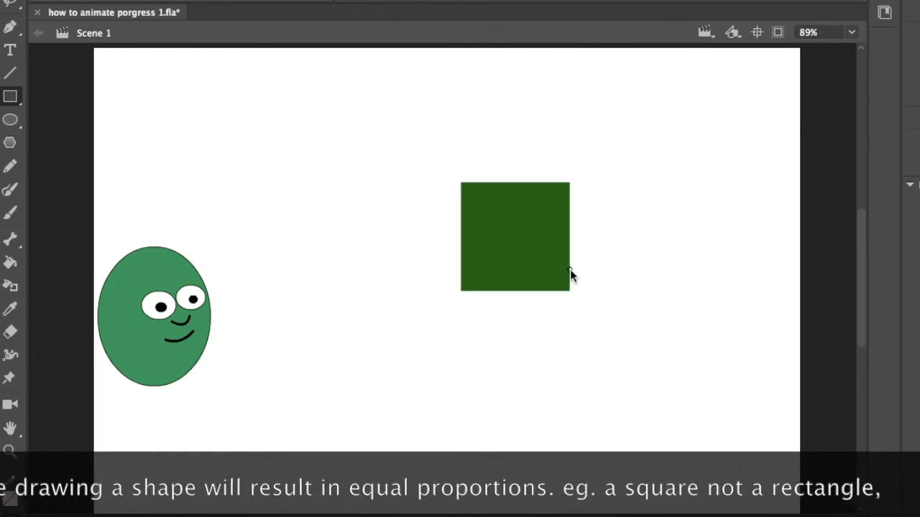
{"action": "left_click_drag", "start_coordinate": [570, 269], "coordinate": [582, 283]}
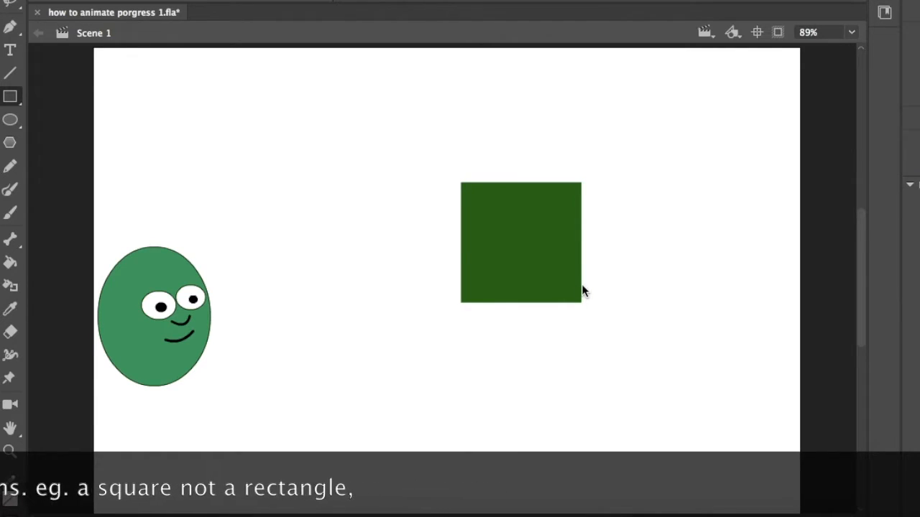
- Rotate the green square 45 degrees with Free Transform into a diamond
{"action": "key", "text": "v"}
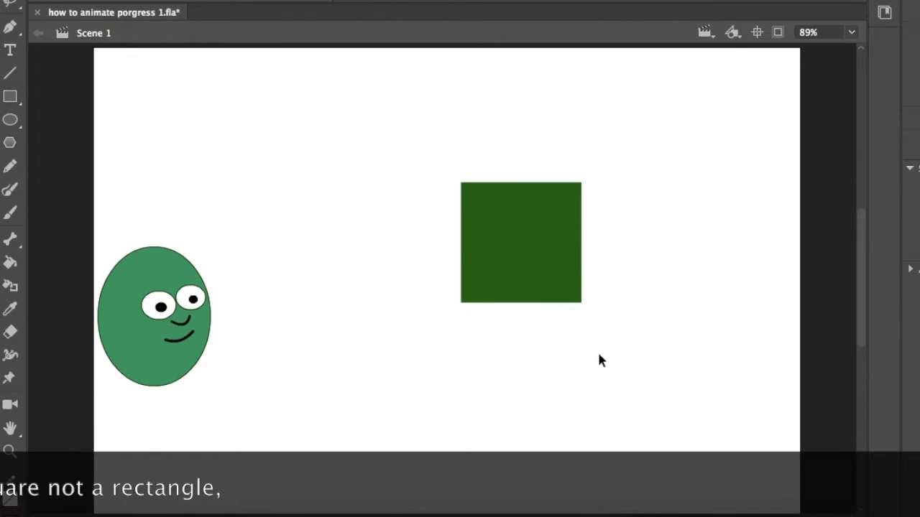
{"action": "left_click", "coordinate": [533, 245]}
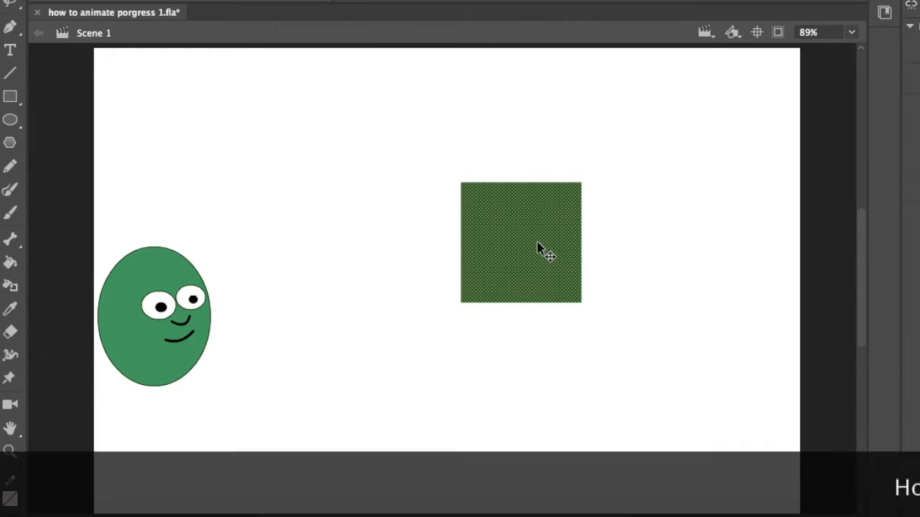
{"action": "key", "text": "q"}
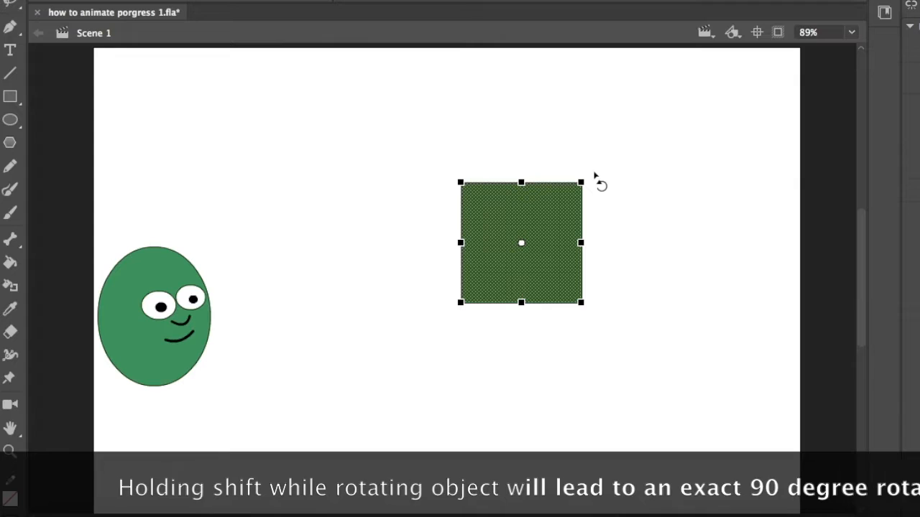
{"action": "mouse_move", "coordinate": [596, 176]}
{"action": "left_mouse_down"}
{"action": "mouse_move", "coordinate": [617, 235]}
{"action": "mouse_move", "coordinate": [596, 180]}
{"action": "left_mouse_up"}
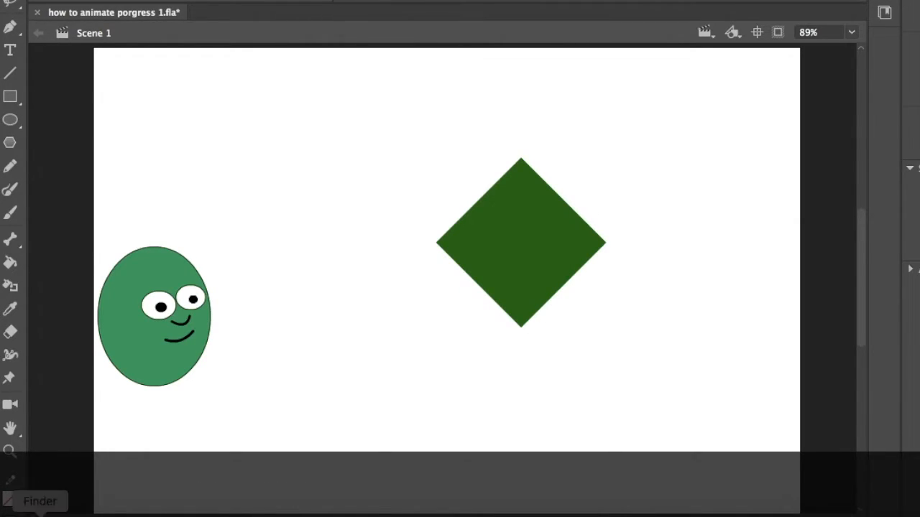
- Delete the lower half of the green diamond so that only an upward-pointing triangle is left
{"action": "left_click_drag", "start_coordinate": [405, 243], "coordinate": [653, 351]}
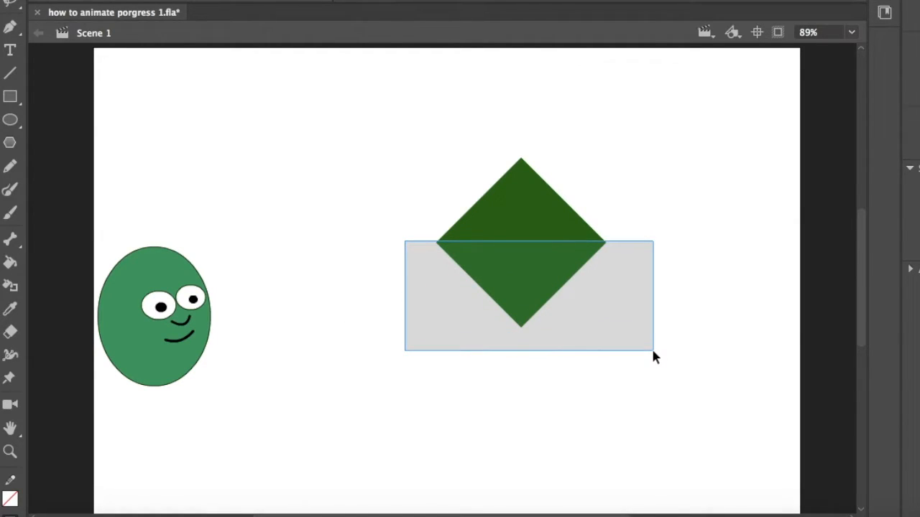
{"action": "left_click_drag", "start_coordinate": [654, 351], "coordinate": [653, 351]}
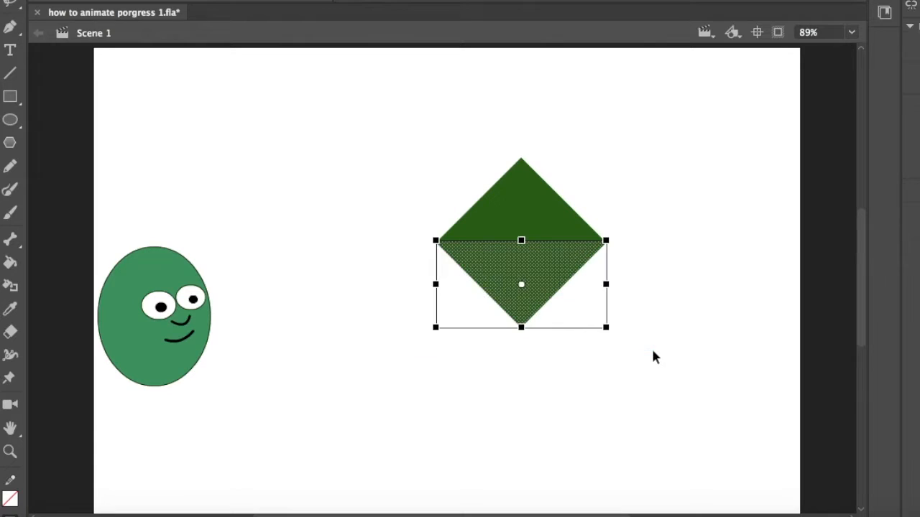
{"action": "key", "text": "Delete"}
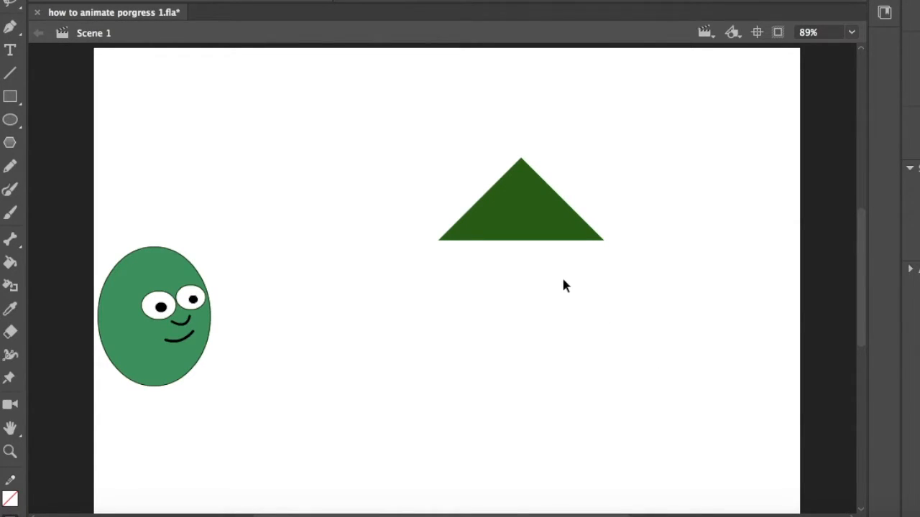
- Turn the green triangle into a drawing object and shift it slightly across the stage
{"action": "left_click", "coordinate": [535, 227]}
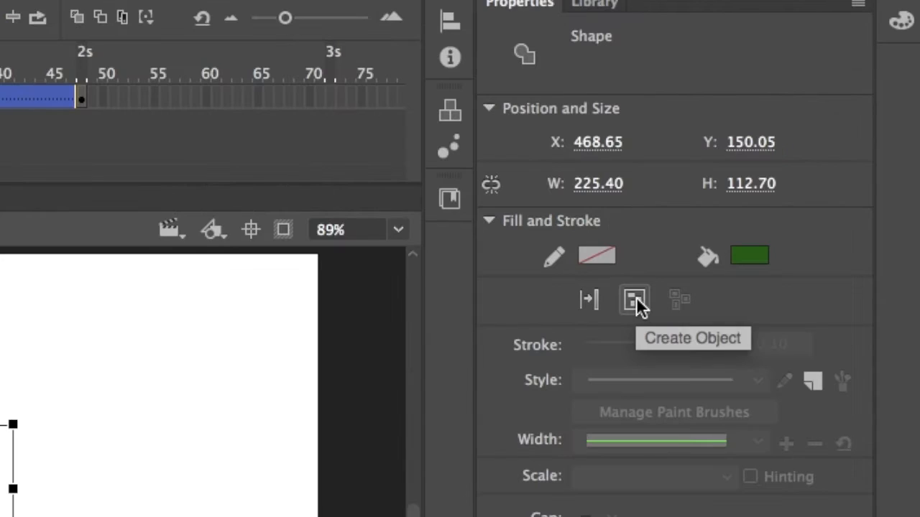
{"action": "left_click", "coordinate": [636, 300]}
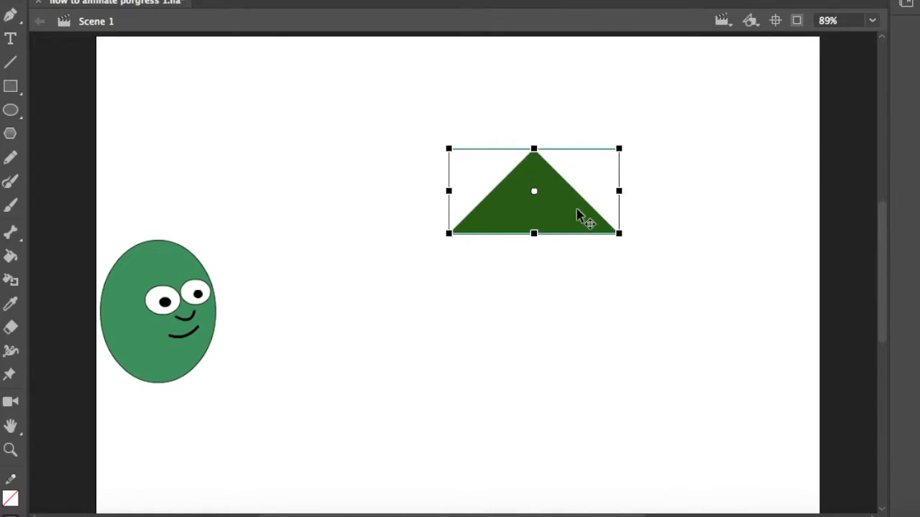
{"action": "left_click_drag", "start_coordinate": [556, 211], "coordinate": [565, 214]}
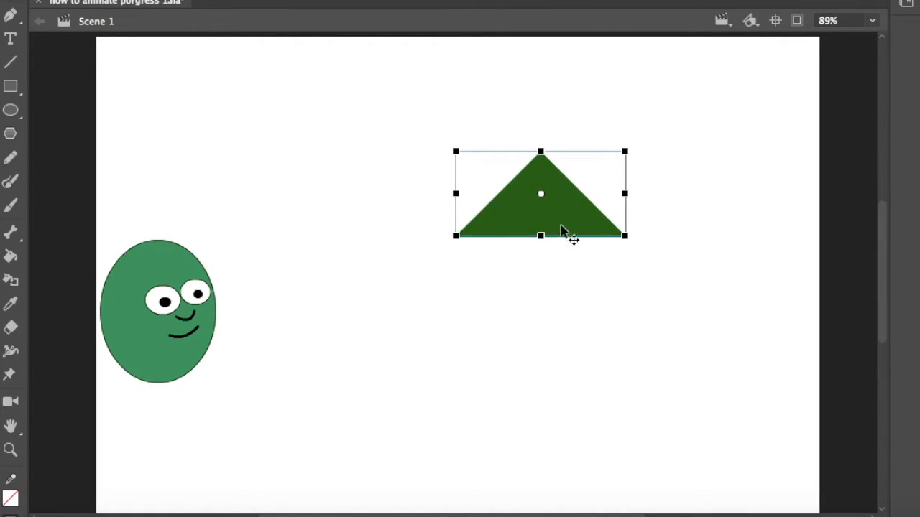
{"action": "left_click", "coordinate": [554, 272]}
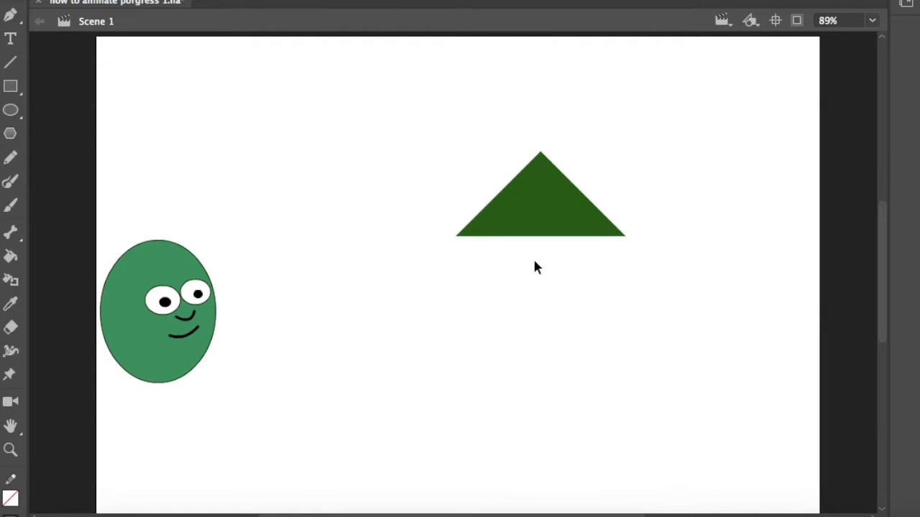
- Bend the triangle's three straight edges slightly inward and adjust its top point to form a curved tree tier
{"action": "left_click_drag", "start_coordinate": [543, 243], "coordinate": [544, 234]}
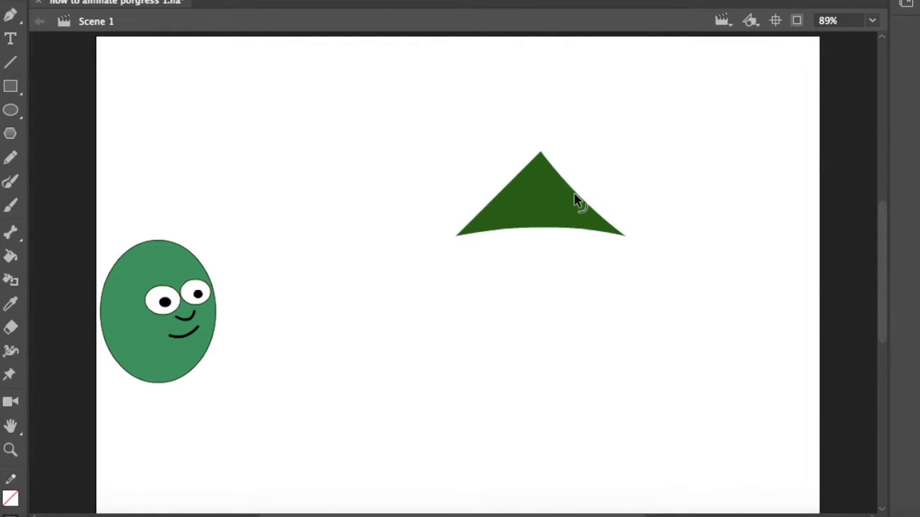
{"action": "left_click_drag", "start_coordinate": [507, 196], "coordinate": [511, 193]}
{"action": "left_click_drag", "start_coordinate": [542, 157], "coordinate": [541, 148]}
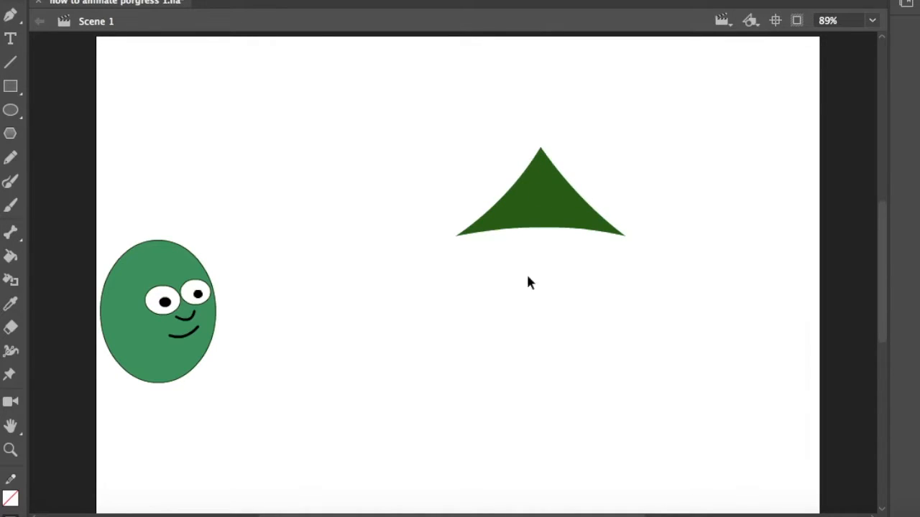
{"action": "left_click", "coordinate": [535, 205]}
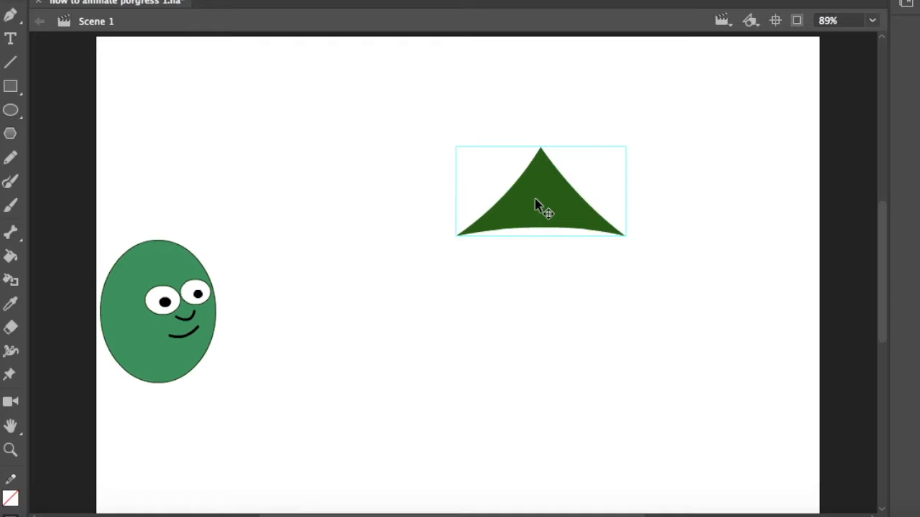
{"action": "left_click", "coordinate": [584, 133]}
{"action": "left_click_drag", "start_coordinate": [547, 151], "coordinate": [550, 152]}
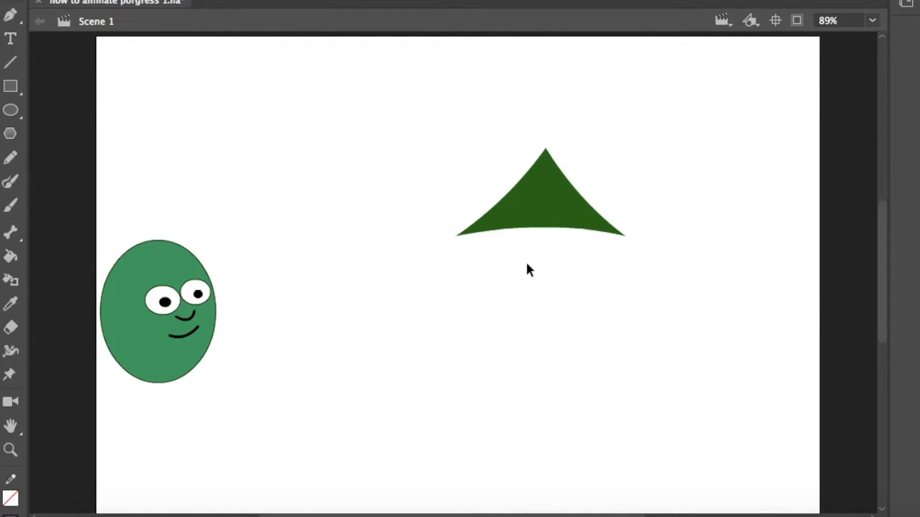
- Duplicate the curved triangle twice below the original and overlap the three pieces into a tiered fir tree
{"action": "left_click", "coordinate": [547, 223]}
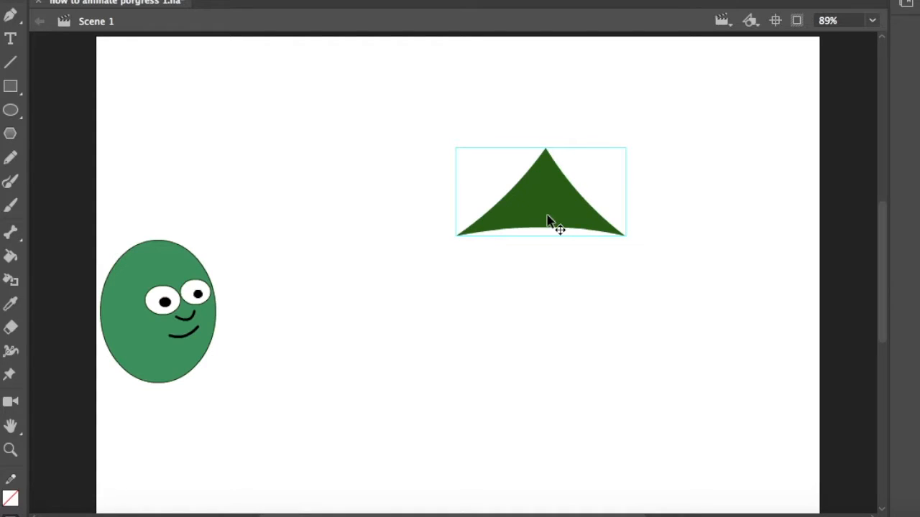
{"action": "left_click_drag", "start_coordinate": [550, 225], "coordinate": [546, 420]}
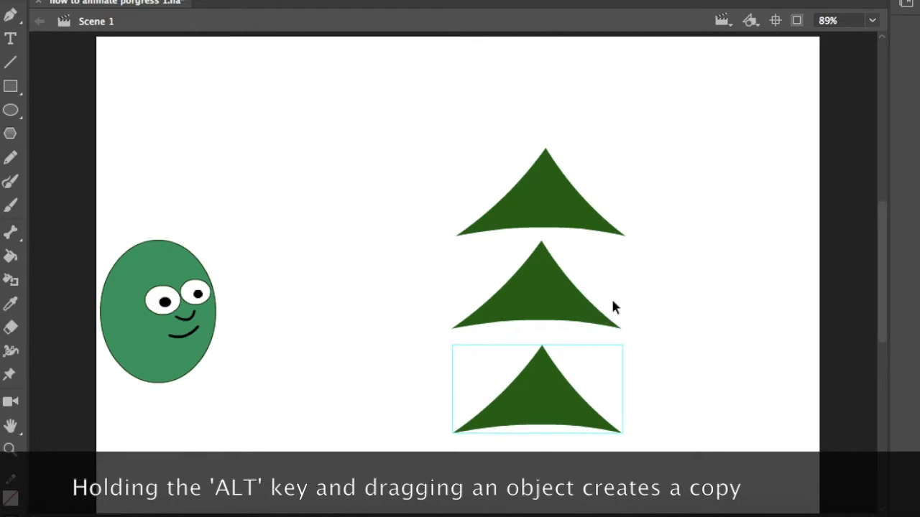
{"action": "left_click", "coordinate": [642, 286]}
{"action": "left_click", "coordinate": [550, 297]}
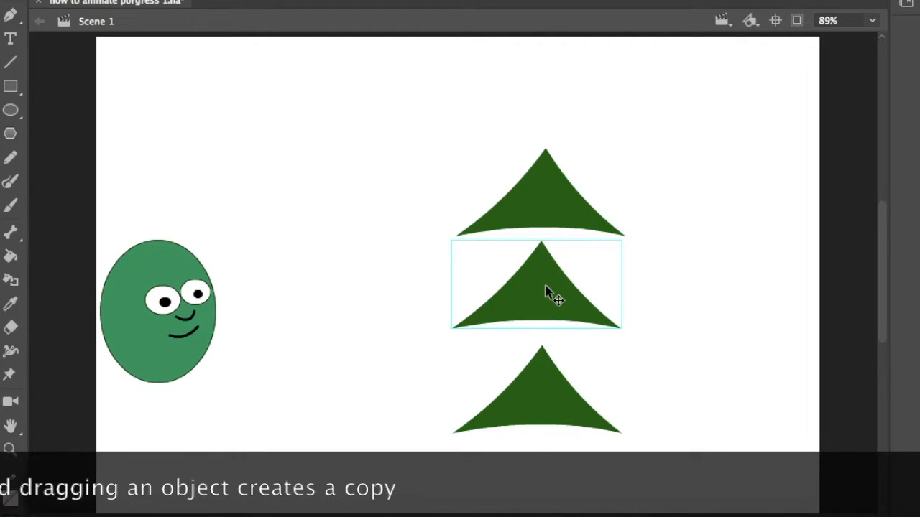
{"action": "left_click_drag", "start_coordinate": [551, 296], "coordinate": [550, 244]}
{"action": "left_click_drag", "start_coordinate": [544, 407], "coordinate": [550, 299]}
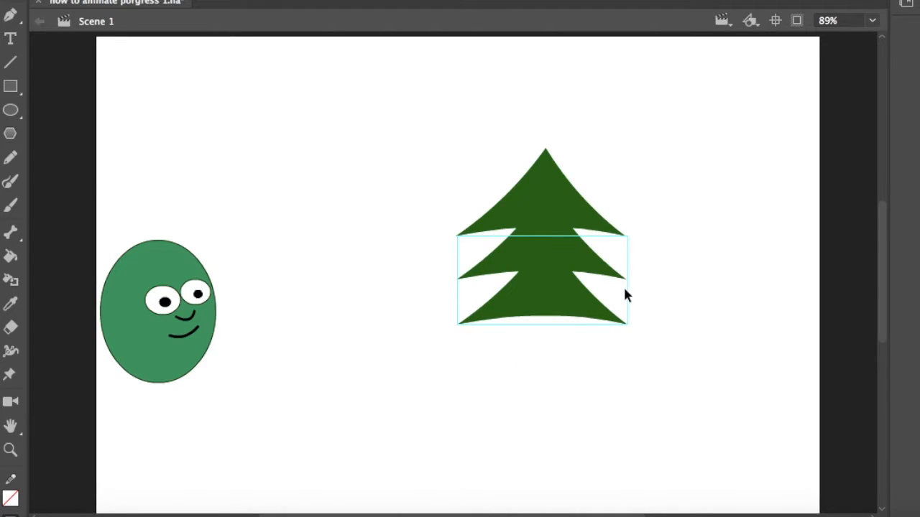
- Widen the bottom and middle tree tiers and narrow the top tier with Free Transform so the tree tapers upward
{"action": "key", "text": "q"}
{"action": "left_click_drag", "start_coordinate": [630, 285], "coordinate": [645, 280]}
{"action": "left_click", "coordinate": [596, 413]}
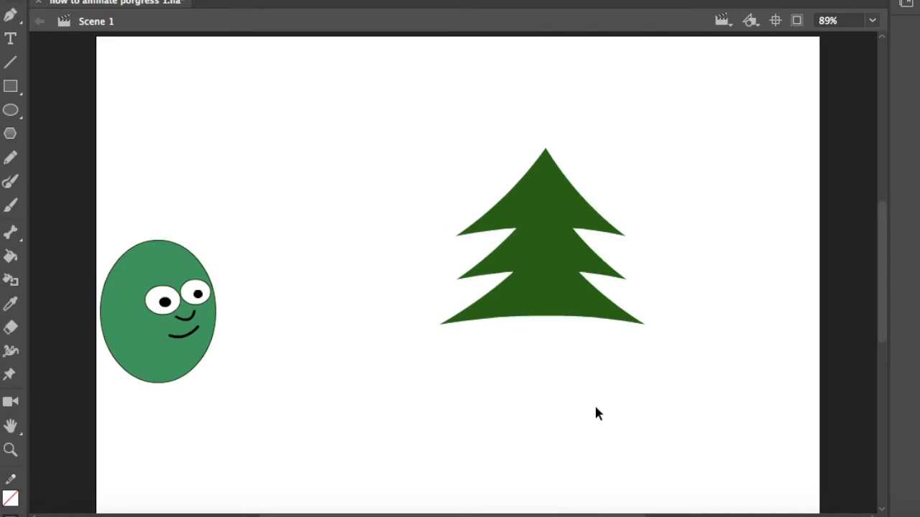
{"action": "left_click", "coordinate": [587, 253]}
{"action": "left_click_drag", "start_coordinate": [629, 234], "coordinate": [636, 234]}
{"action": "left_click", "coordinate": [611, 149]}
{"action": "left_click", "coordinate": [551, 189]}
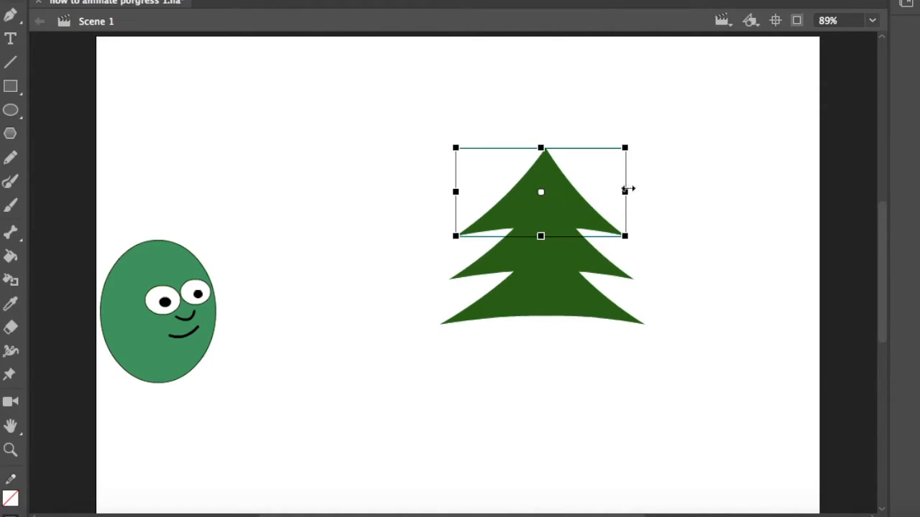
{"action": "left_click_drag", "start_coordinate": [630, 191], "coordinate": [618, 191]}
{"action": "left_click", "coordinate": [687, 239]}
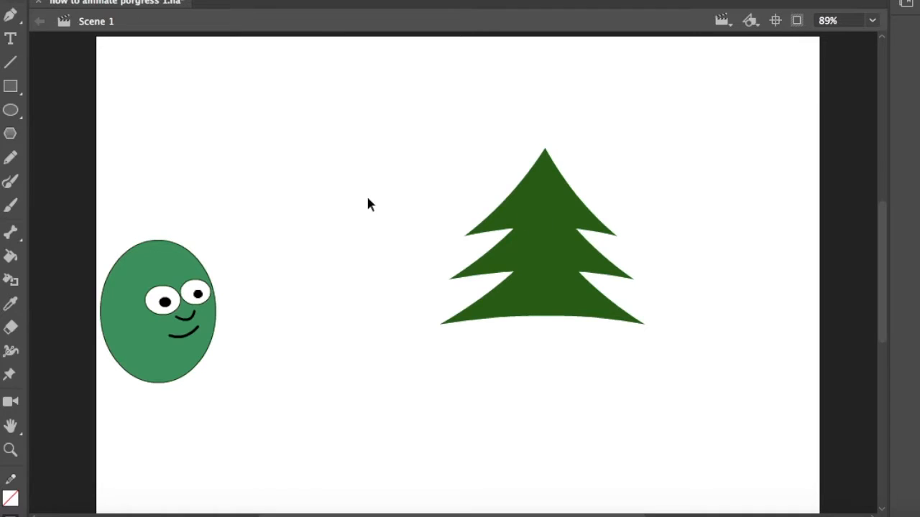
- Draw a small dark brown rectangle as the trunk below the lowest tier and centre it under the tree
{"action": "left_click", "coordinate": [10, 87]}
{"action": "left_click", "coordinate": [918, 2]}
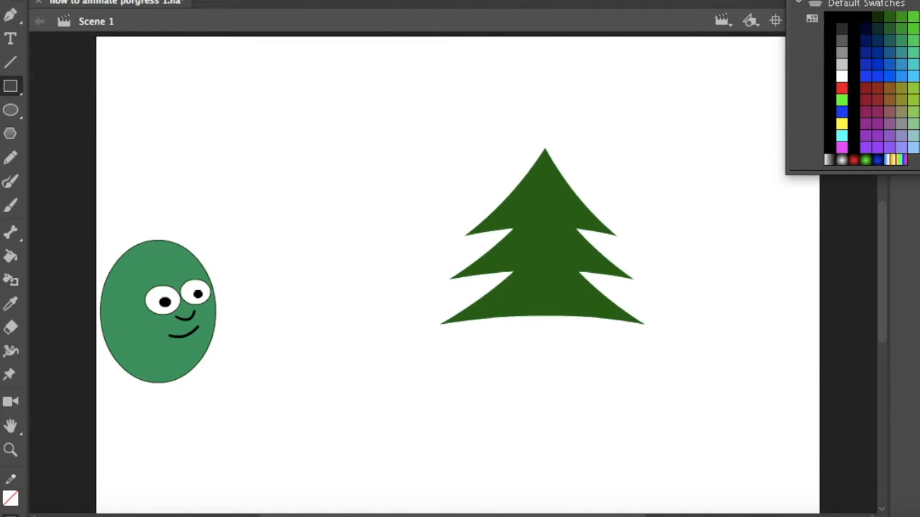
{"action": "left_click", "coordinate": [918, 2]}
{"action": "left_click_drag", "start_coordinate": [532, 317], "coordinate": [566, 351]}
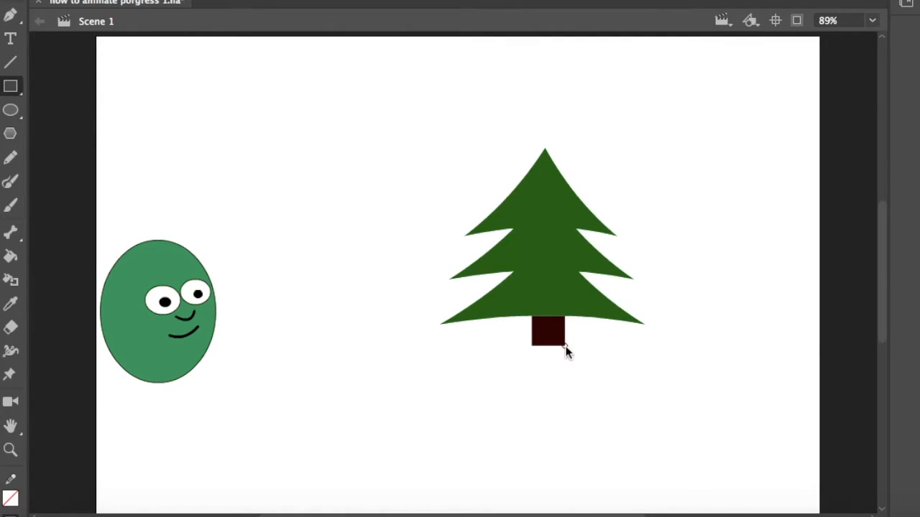
{"action": "key", "text": "v"}
{"action": "left_click", "coordinate": [554, 341]}
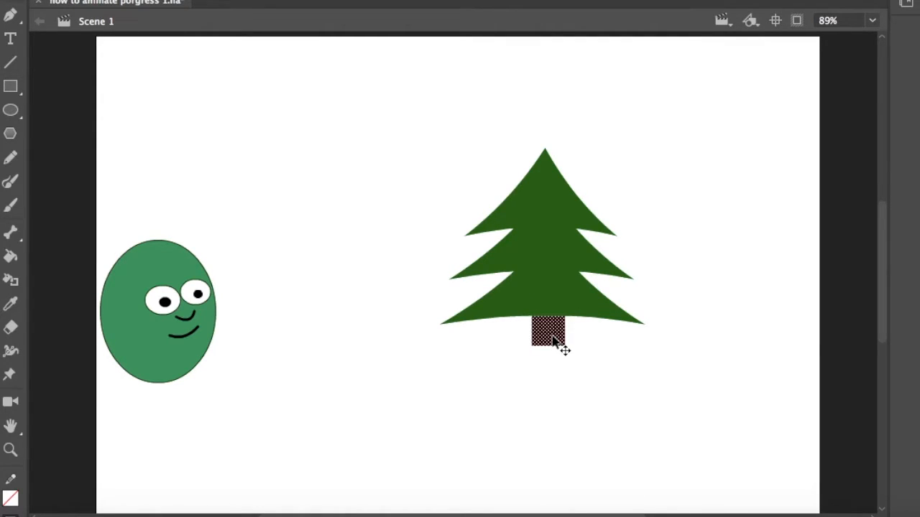
{"action": "left_click_drag", "start_coordinate": [557, 342], "coordinate": [550, 339]}
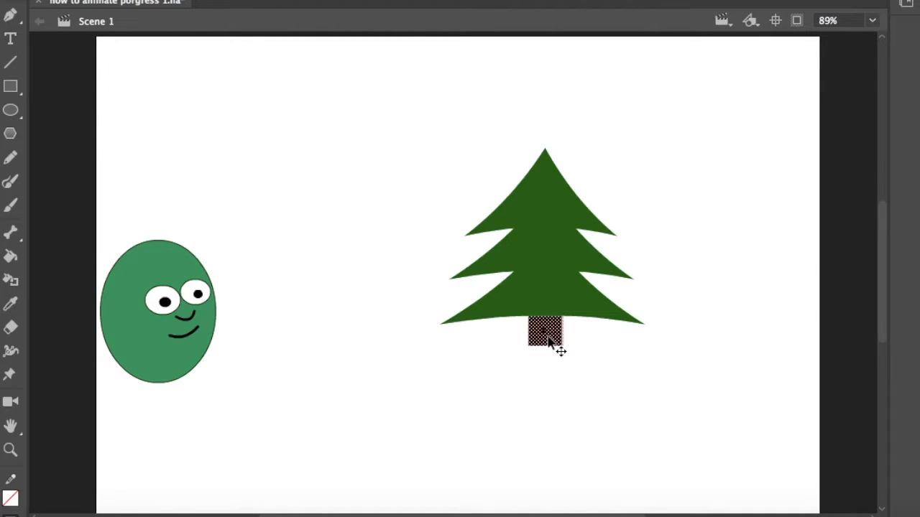
{"action": "left_click", "coordinate": [493, 348]}
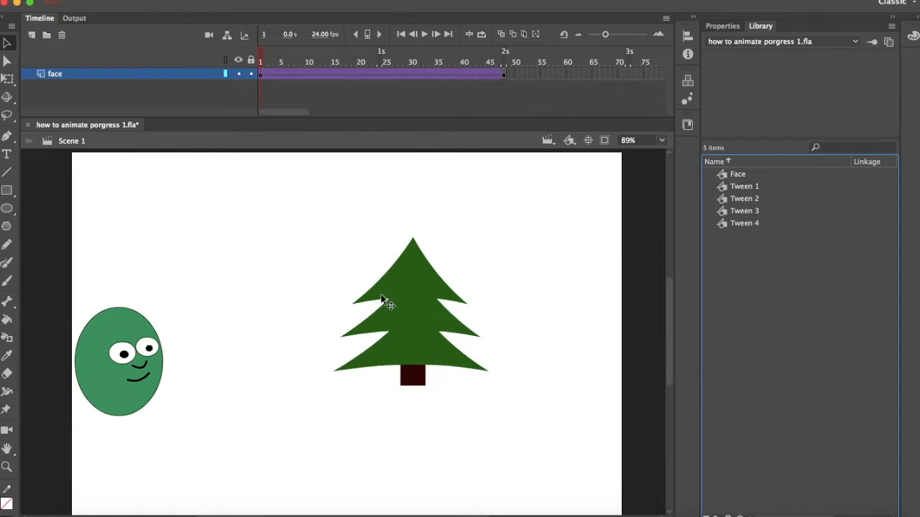
- Convert all the tree pieces, including the trunk, into one graphic symbol named tree and nudge it slightly left
{"action": "left_click_drag", "start_coordinate": [424, 145], "coordinate": [654, 363]}
{"action": "left_click_drag", "start_coordinate": [496, 400], "coordinate": [528, 431]}
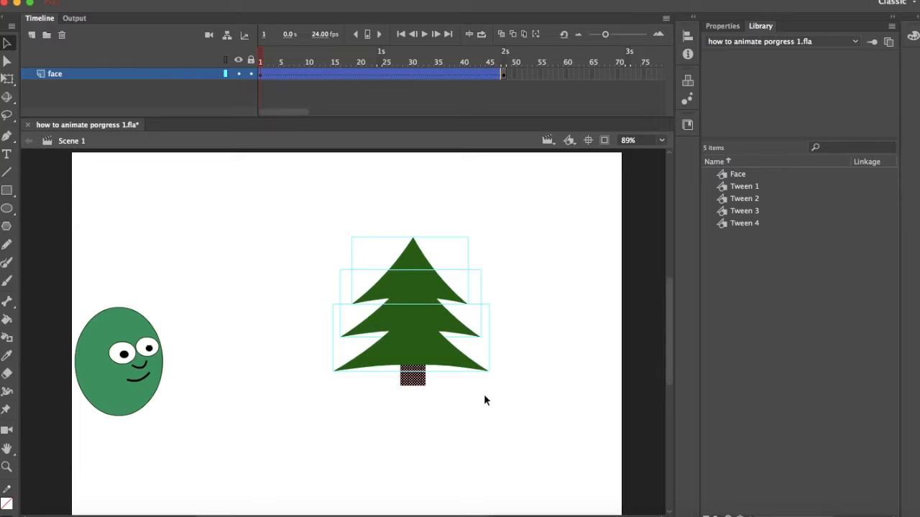
{"action": "right_click", "coordinate": [411, 325]}
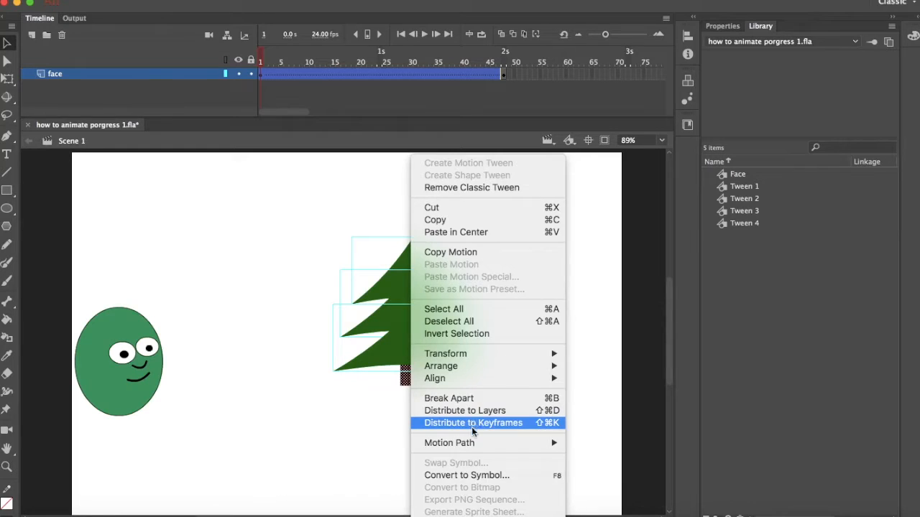
{"action": "left_click", "coordinate": [470, 478]}
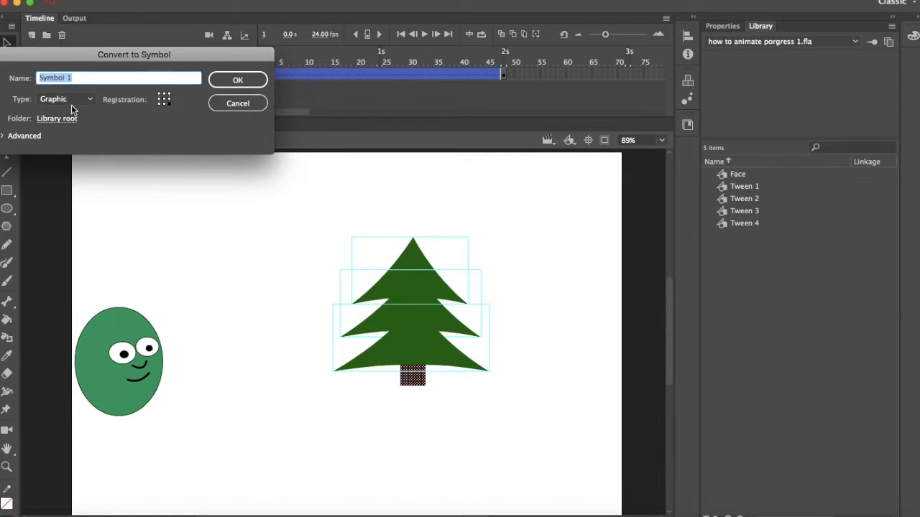
{"action": "type", "text": "tree"}
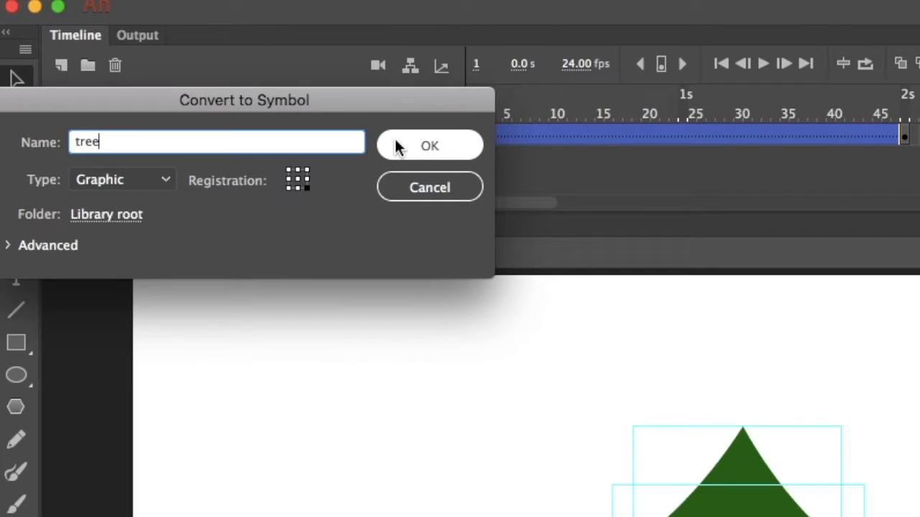
{"action": "left_click", "coordinate": [398, 145]}
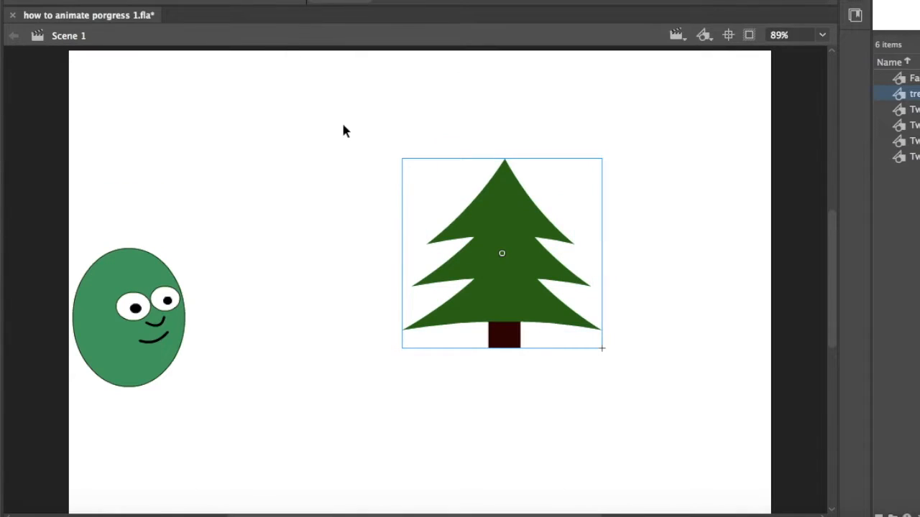
{"action": "left_click", "coordinate": [317, 206]}
{"action": "left_click_drag", "start_coordinate": [505, 276], "coordinate": [495, 278]}
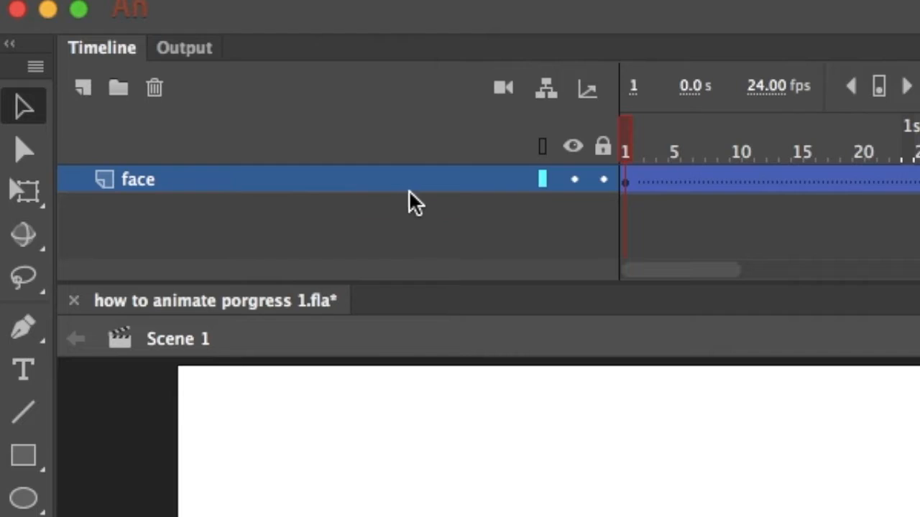
- Add a new layer above the face layer and name it tree
{"action": "left_click", "coordinate": [85, 89]}
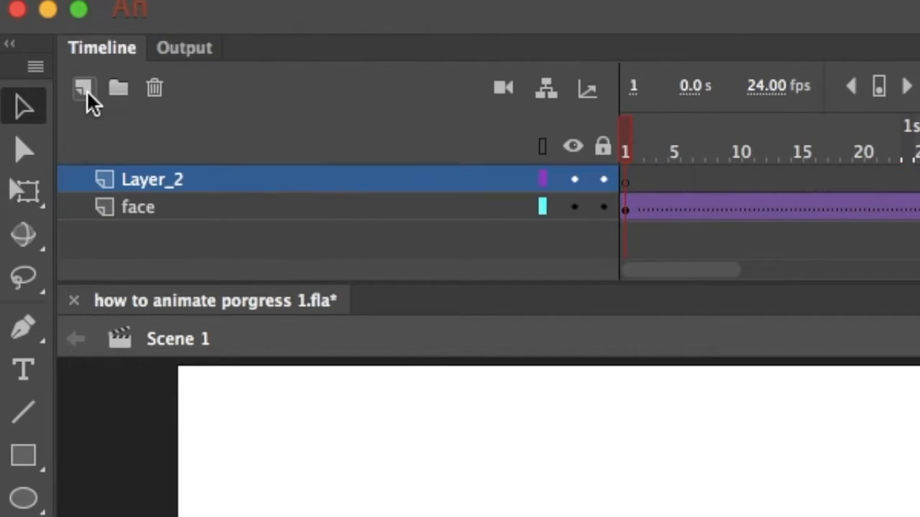
{"action": "double_click", "coordinate": [273, 181]}
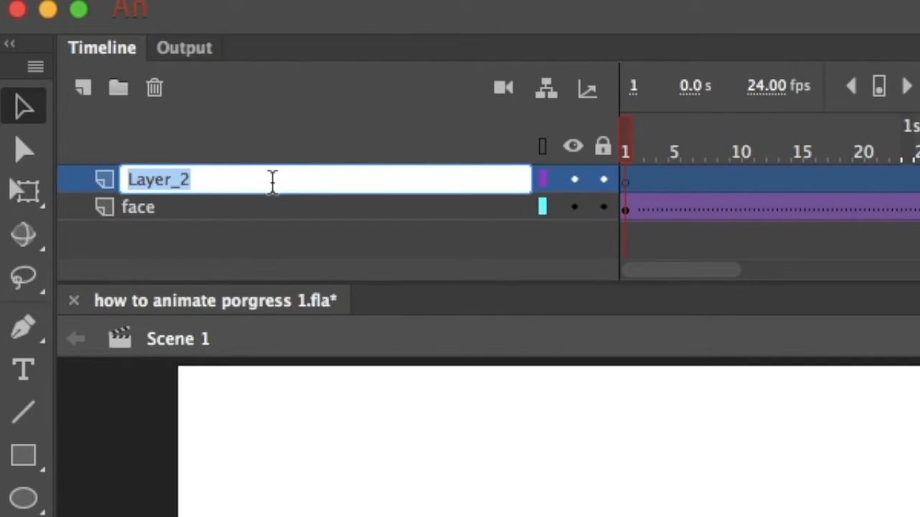
{"action": "type", "text": "tree"}
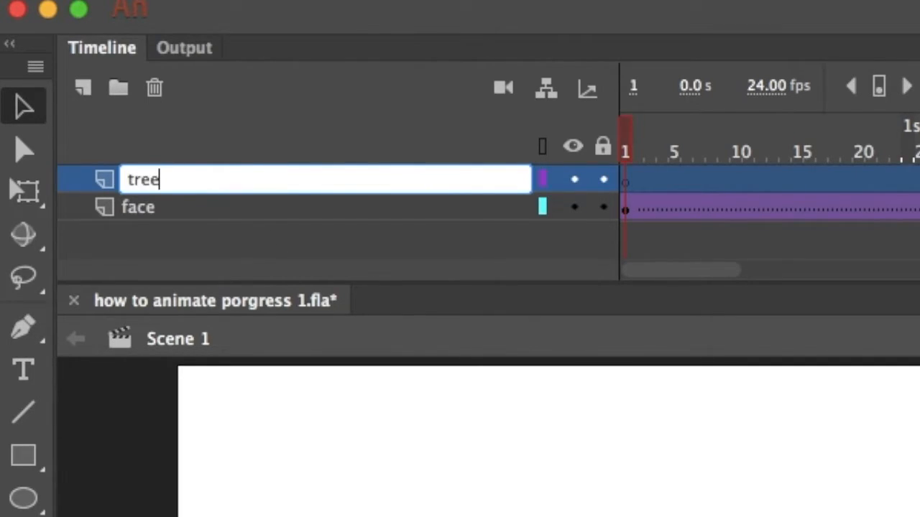
{"action": "key", "text": "Return"}
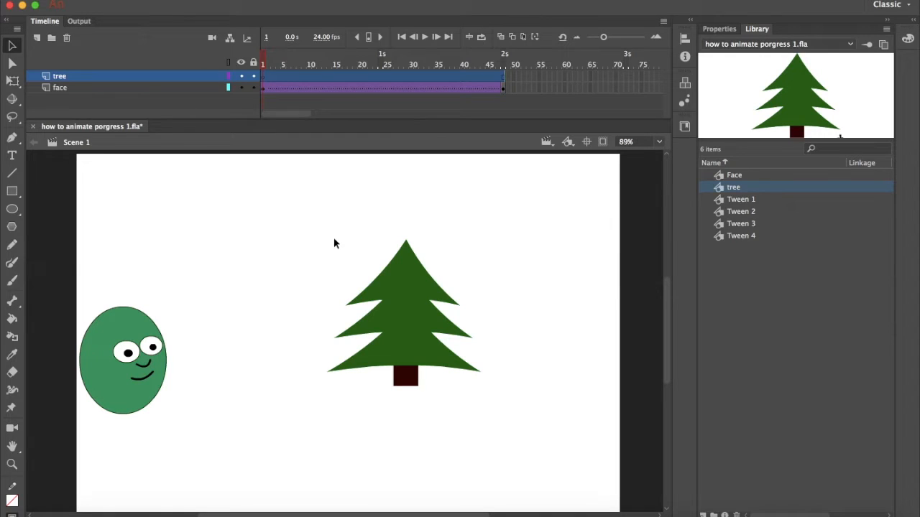
- Cut the tree from the face layer and paste it in place on frame 1 of the tree layer
{"action": "left_click", "coordinate": [396, 306]}
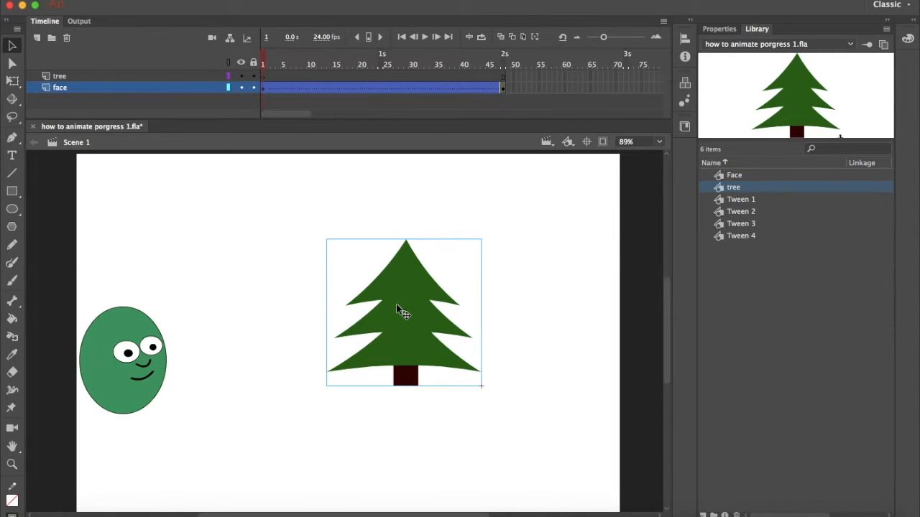
{"action": "right_click", "coordinate": [396, 304]}
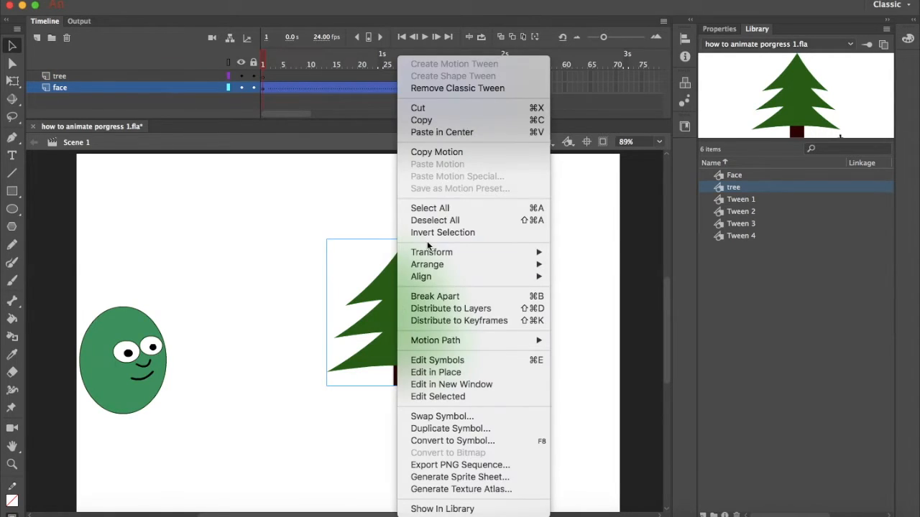
{"action": "left_click", "coordinate": [443, 110]}
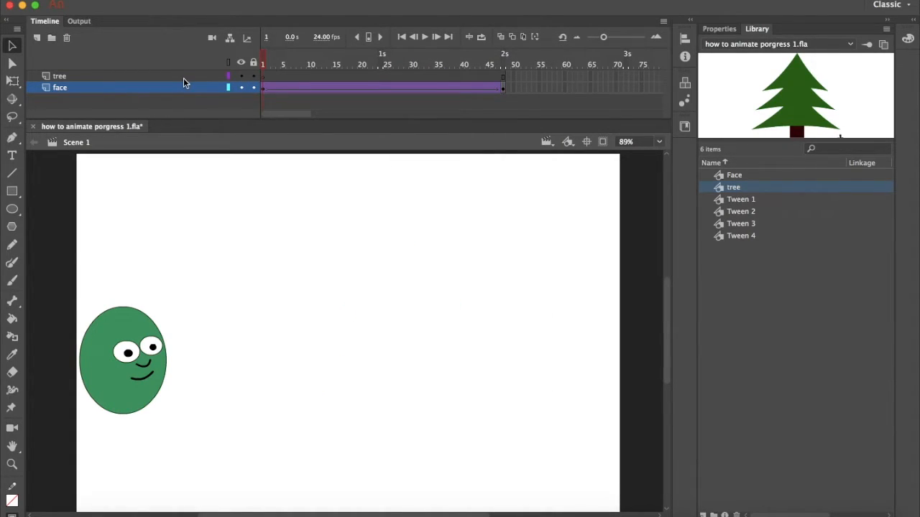
{"action": "left_click", "coordinate": [264, 76]}
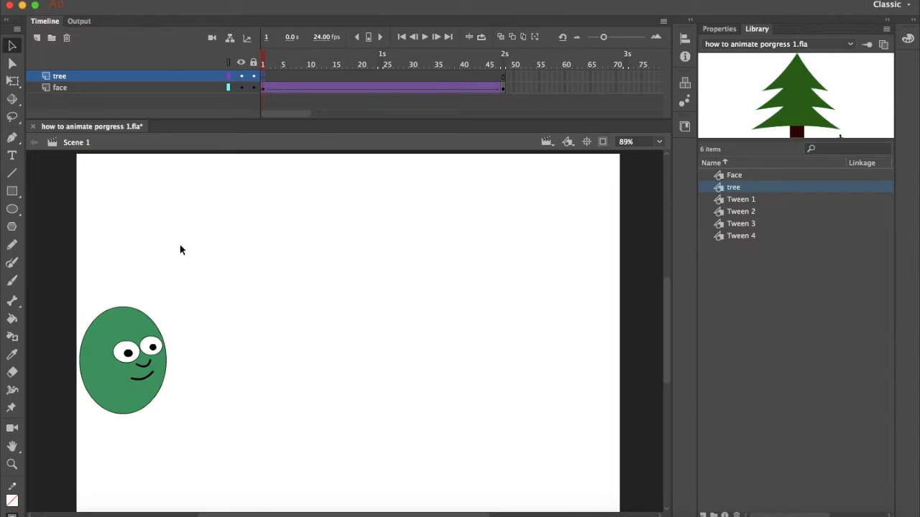
{"action": "right_click", "coordinate": [272, 293]}
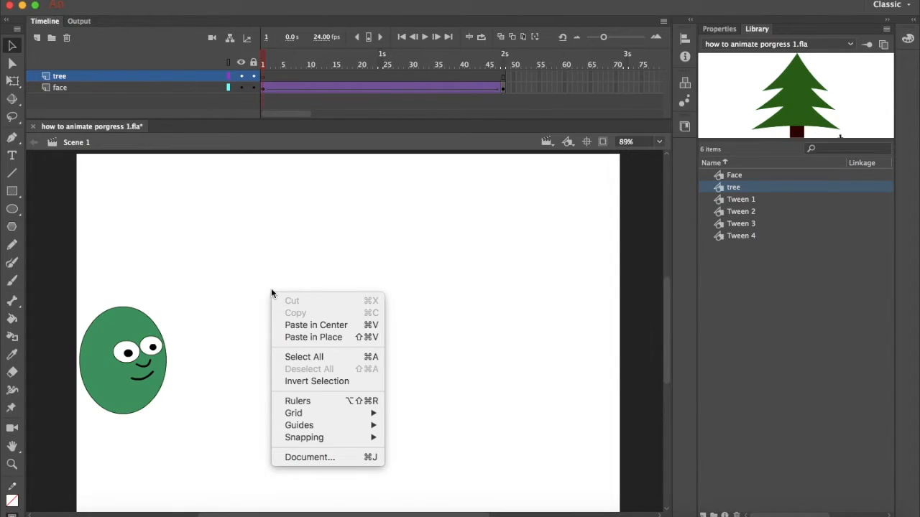
{"action": "left_click", "coordinate": [316, 337]}
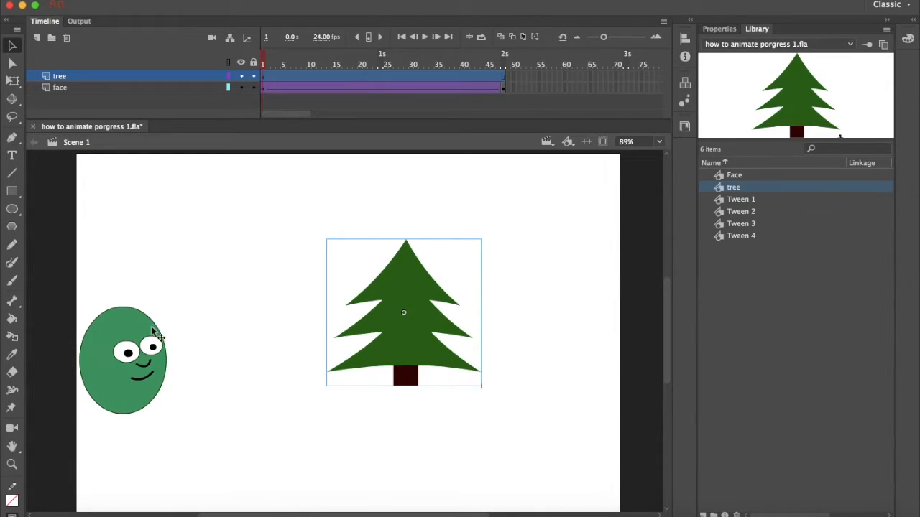
- Enlarge the tree slightly with Free Transform, place it lower on the stage beside the face, and play the animation
{"action": "left_click_drag", "start_coordinate": [396, 352], "coordinate": [355, 449]}
{"action": "key", "text": "q"}
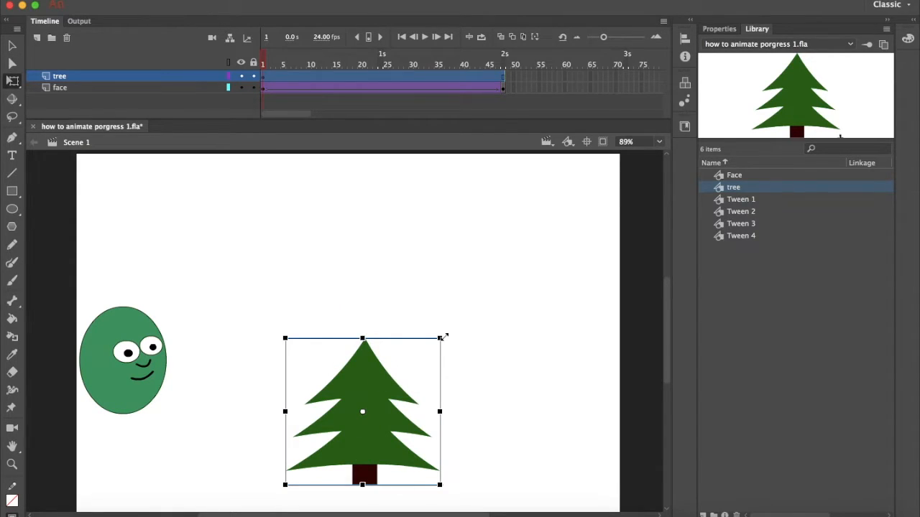
{"action": "left_click_drag", "start_coordinate": [442, 336], "coordinate": [457, 322]}
{"action": "left_click_drag", "start_coordinate": [396, 396], "coordinate": [405, 354]}
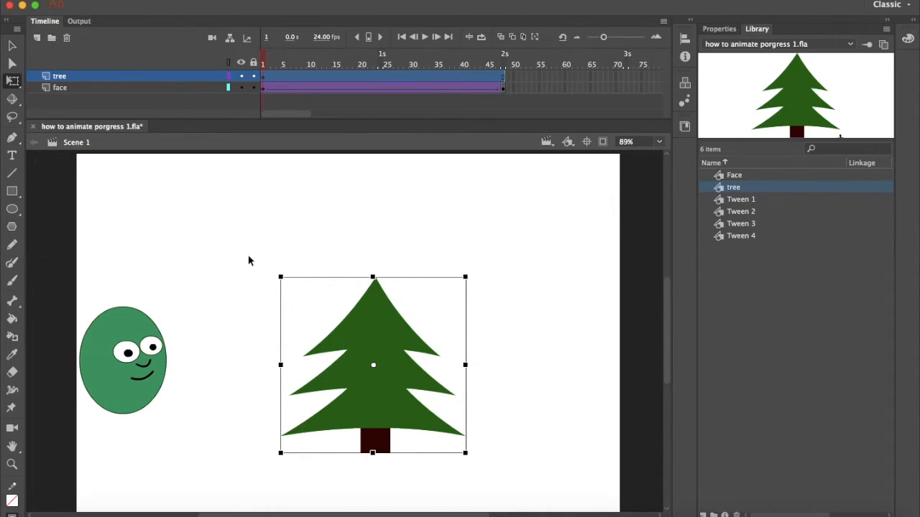
{"action": "key", "text": "Return"}
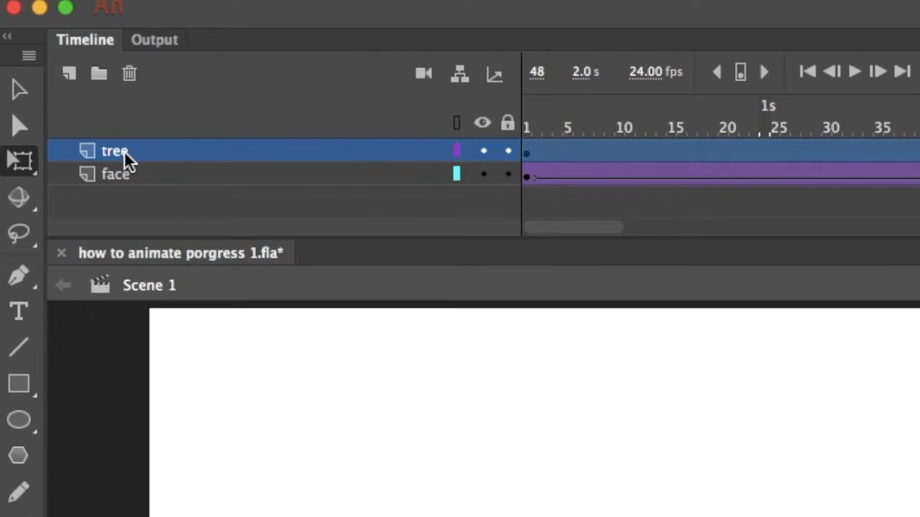
- Move the tree layer beneath the face layer and replay the animation from frame 1
{"action": "left_click_drag", "start_coordinate": [124, 150], "coordinate": [120, 182]}
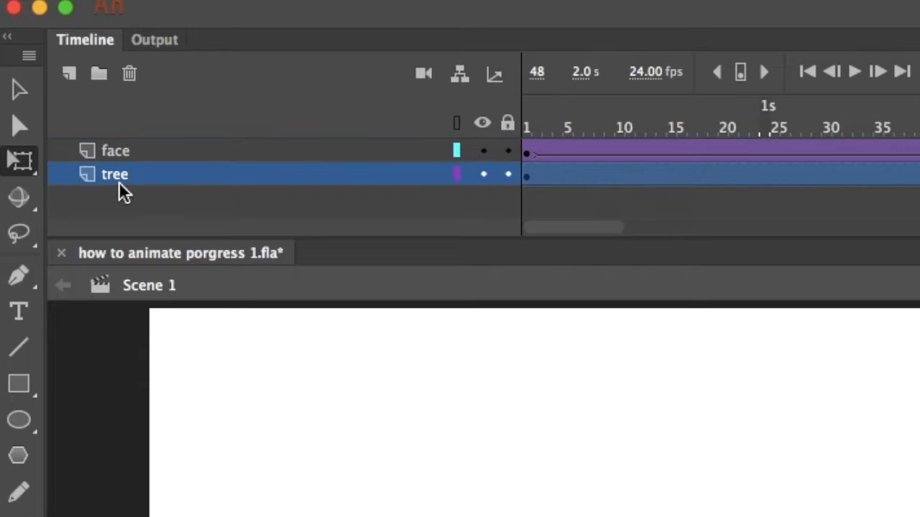
{"action": "left_click", "coordinate": [525, 178]}
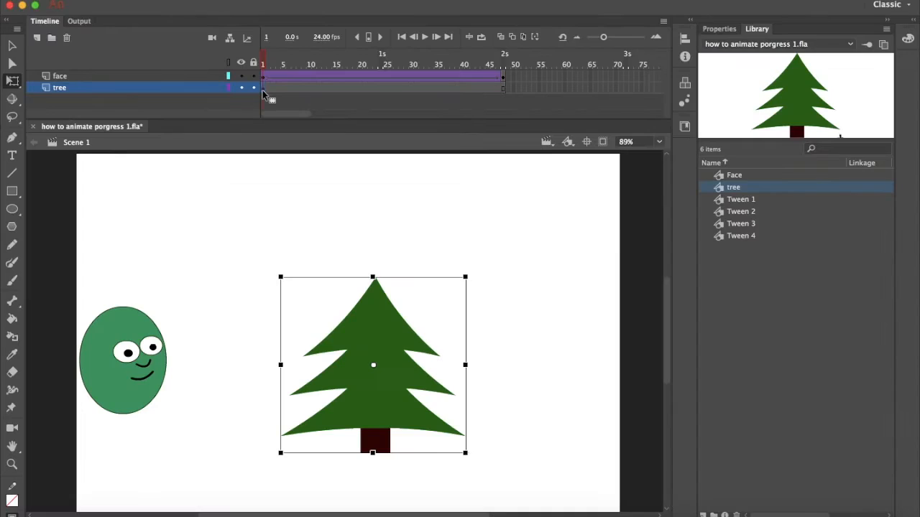
{"action": "key", "text": "Return"}
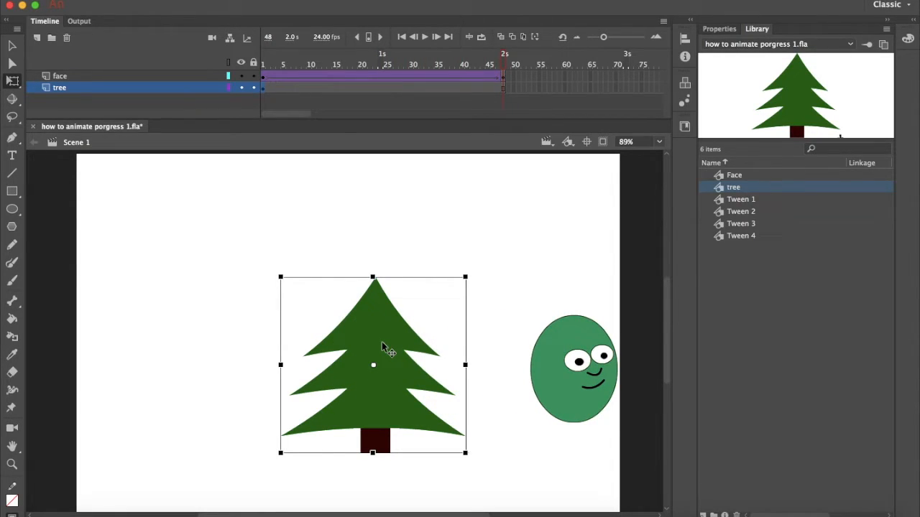
{"action": "key", "text": "Return"}
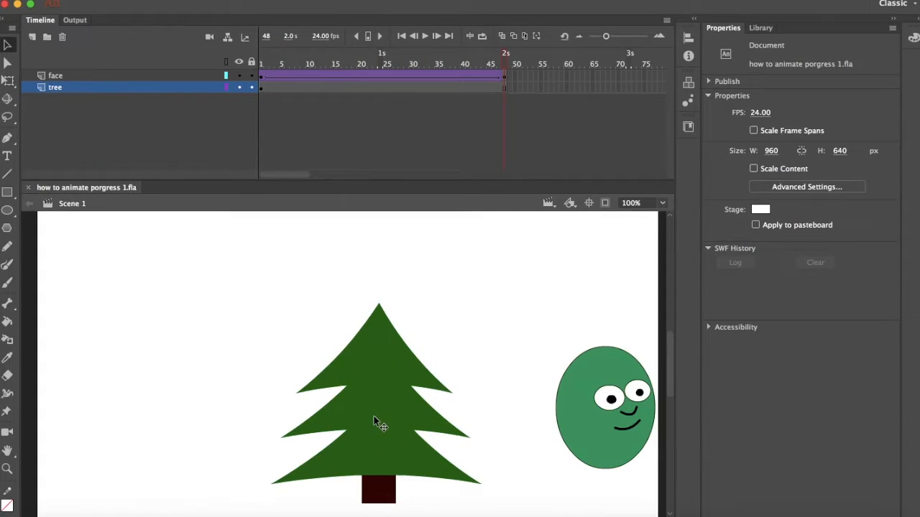
- Shrink the tree to about 177 by 168 px with Free Transform and duplicate it to make three small trees across the stage
{"action": "left_click", "coordinate": [373, 417]}
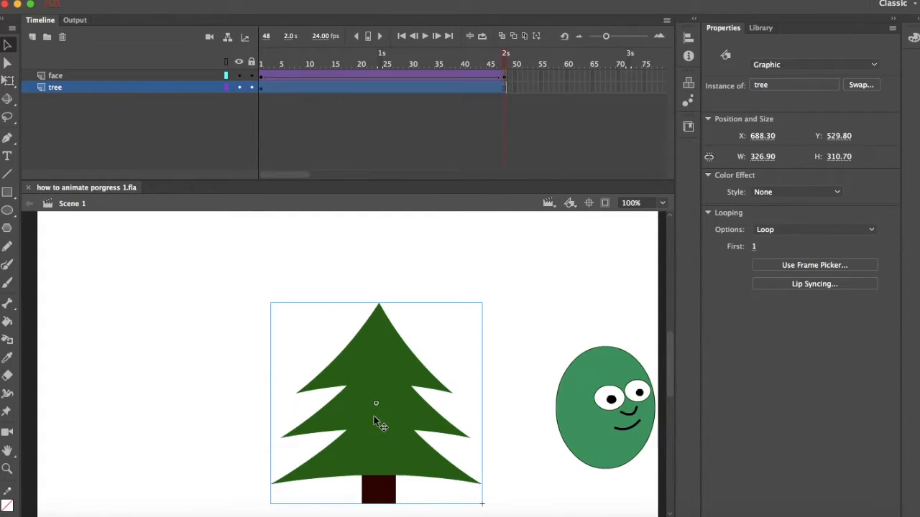
{"action": "key", "text": "q"}
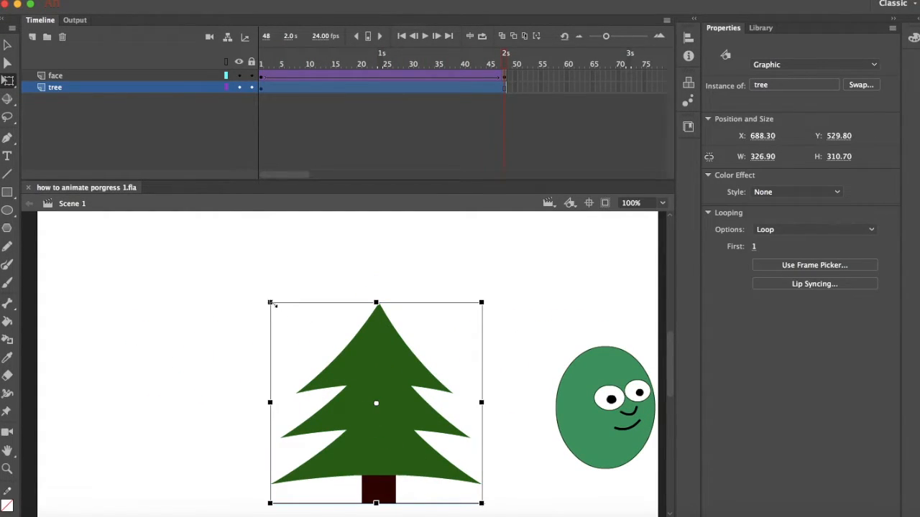
{"action": "left_click_drag", "start_coordinate": [270, 302], "coordinate": [319, 339]}
{"action": "left_click_drag", "start_coordinate": [385, 394], "coordinate": [254, 378]}
{"action": "left_click_drag", "start_coordinate": [251, 378], "coordinate": [326, 327]}
{"action": "left_click_drag", "start_coordinate": [377, 395], "coordinate": [514, 319]}
{"action": "left_click_drag", "start_coordinate": [327, 380], "coordinate": [305, 343]}
{"action": "left_click_drag", "start_coordinate": [259, 404], "coordinate": [197, 364]}
- Reposition the small trees, lowering the middle and rightmost ones so all three stand at nearly the same height
{"action": "left_click", "coordinate": [662, 203]}
{"action": "left_click", "coordinate": [653, 230]}
{"action": "left_click_drag", "start_coordinate": [288, 348], "coordinate": [275, 381]}
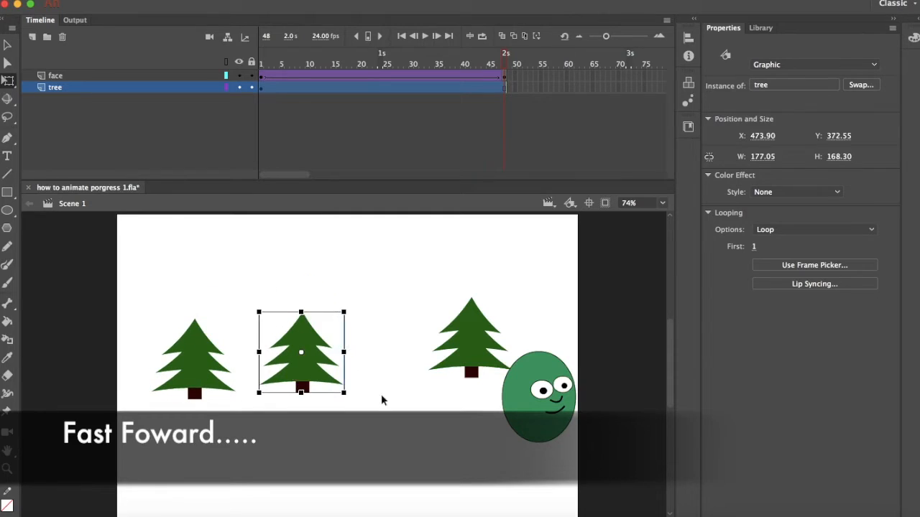
{"action": "left_click_drag", "start_coordinate": [468, 337], "coordinate": [463, 347]}
- Play the animation from frame 1 to check the face passing the three trees, and return to frame 1
{"action": "left_click", "coordinate": [261, 90]}
{"action": "key", "text": "Return"}
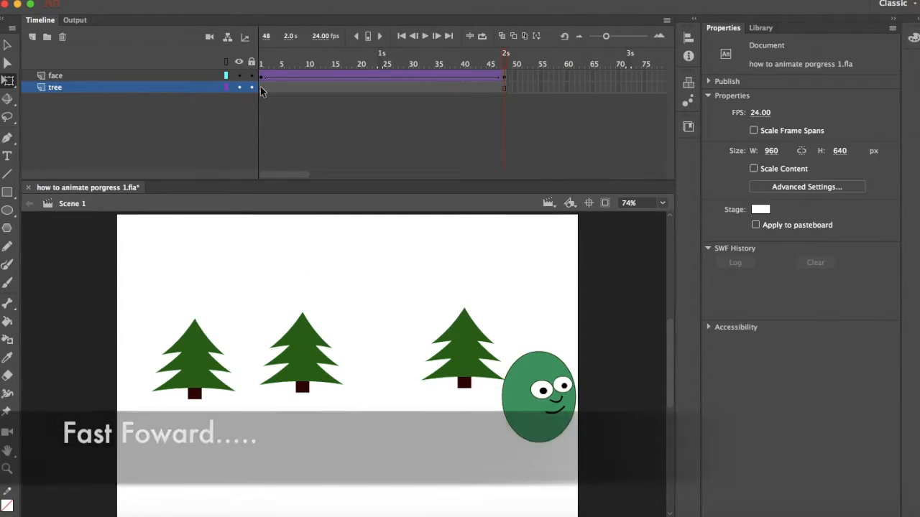
{"action": "left_click", "coordinate": [261, 89]}
{"action": "left_click", "coordinate": [255, 250]}
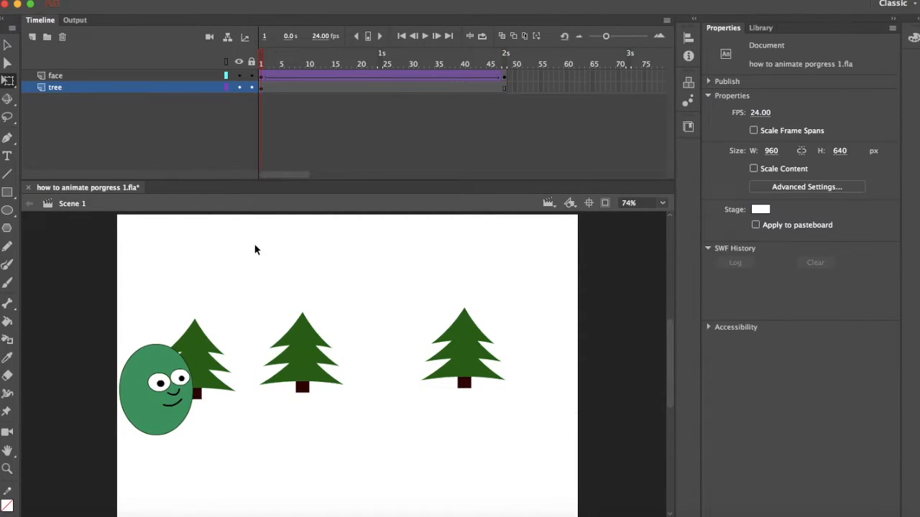
- Add two new layers above the face layer, naming the lower one sky and the upper one ground
{"action": "left_click", "coordinate": [56, 76]}
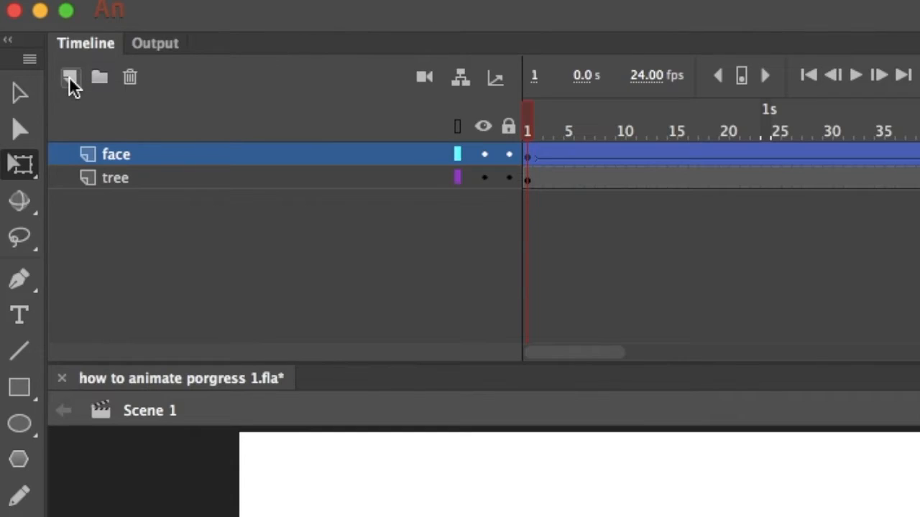
{"action": "left_click", "coordinate": [72, 76]}
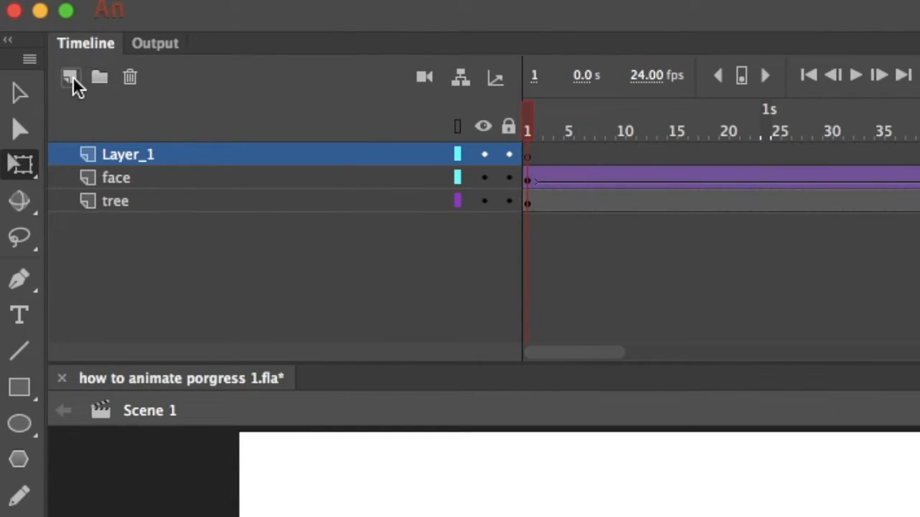
{"action": "left_click", "coordinate": [72, 76]}
{"action": "double_click", "coordinate": [177, 178]}
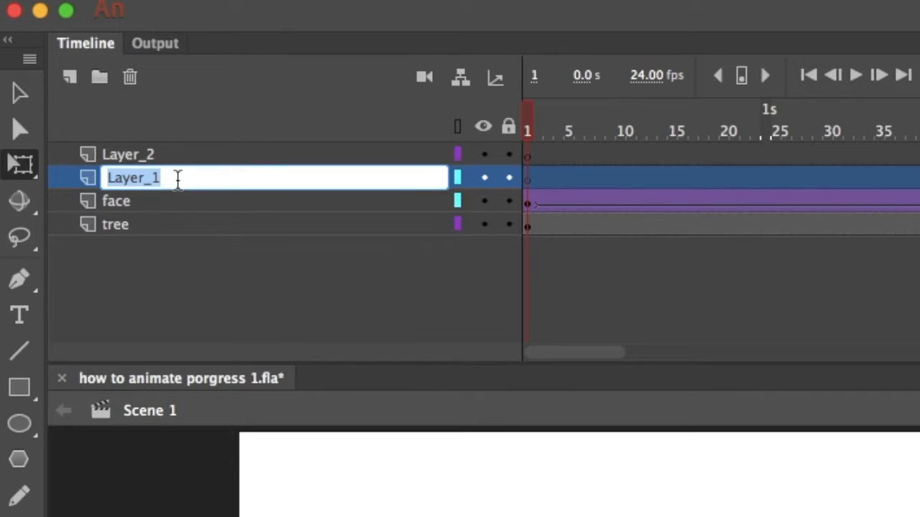
{"action": "type", "text": "sky"}
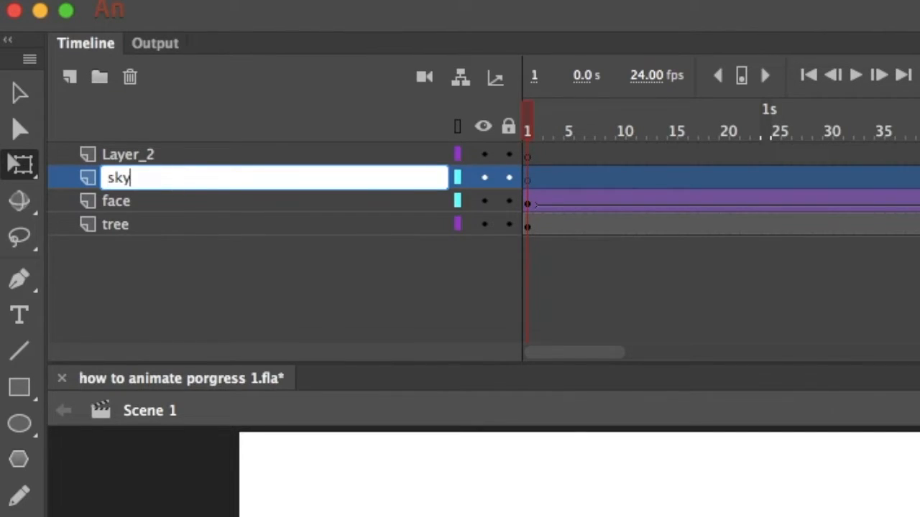
{"action": "double_click", "coordinate": [165, 155]}
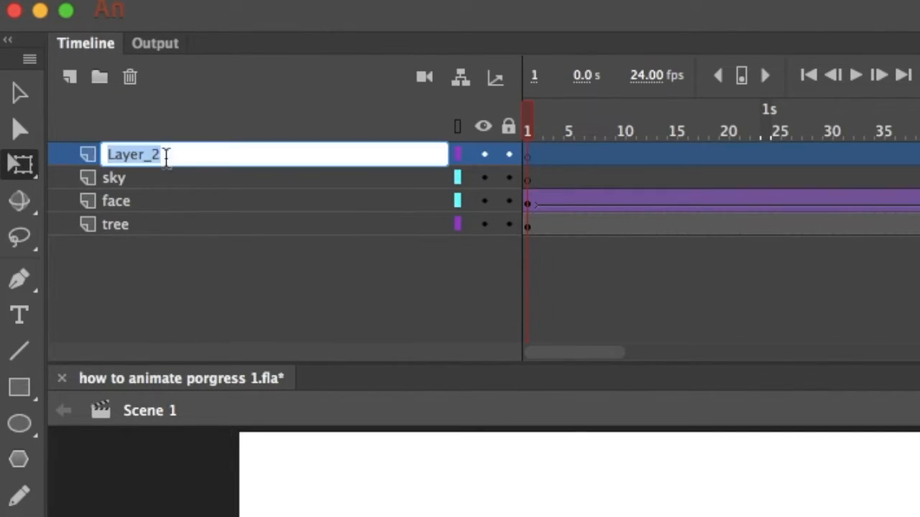
{"action": "type", "text": "ground"}
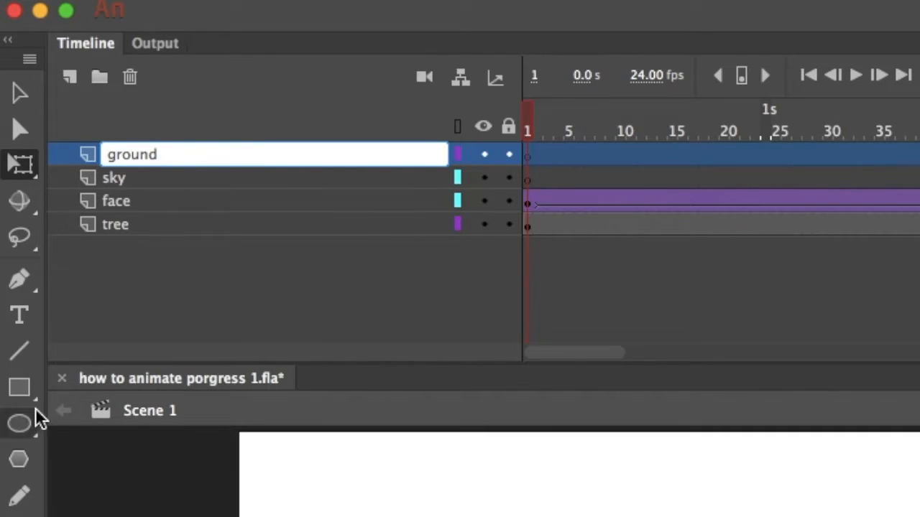
{"action": "key", "text": "Return"}
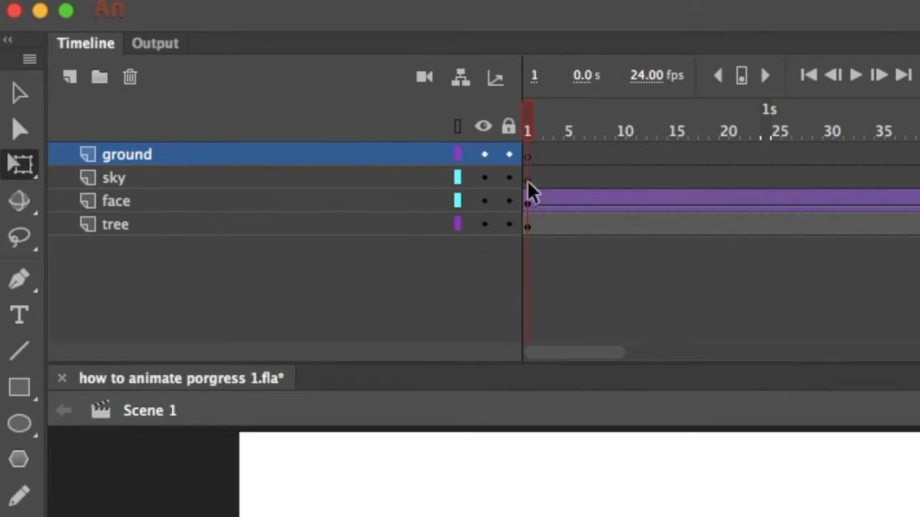
- Draw a cyan rectangle without a stroke on the sky layer, covering the upper stage and overlapping its side edges
{"action": "left_click", "coordinate": [464, 183]}
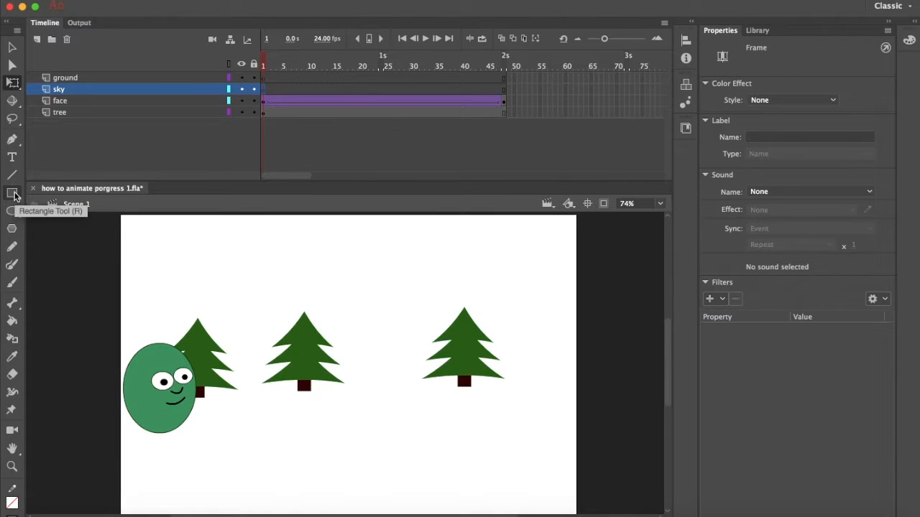
{"action": "left_click", "coordinate": [20, 388]}
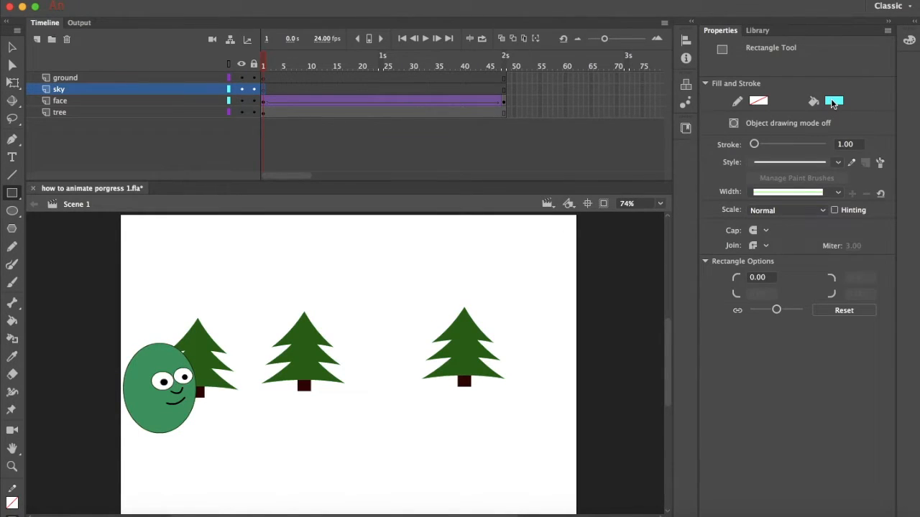
{"action": "left_click", "coordinate": [833, 102]}
{"action": "left_click", "coordinate": [547, 218]}
{"action": "scroll", "coordinate": [381, 265], "scroll_direction": "up", "scroll_amount": 1}
{"action": "left_click_drag", "start_coordinate": [96, 238], "coordinate": [595, 423]}
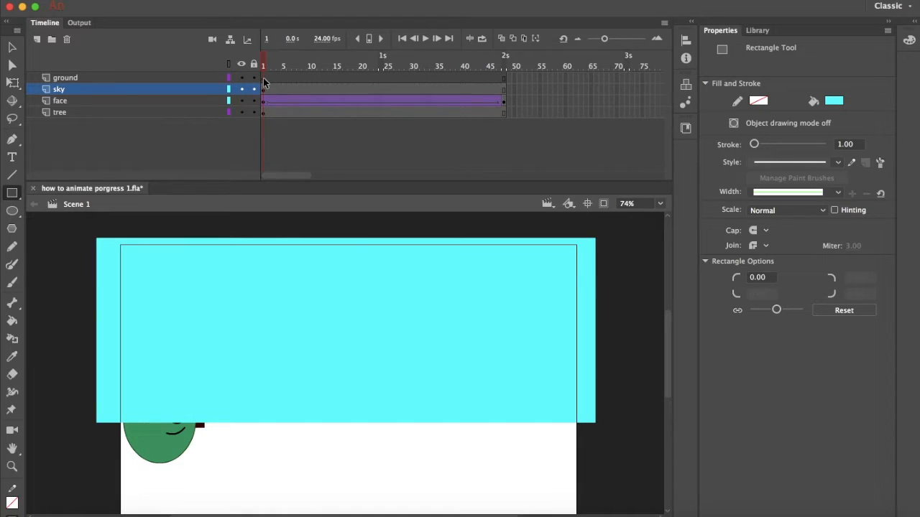
- Draw a bright green rectangle across the lower stage on the ground layer and bend its top edge upward into a gentle hill
{"action": "left_click", "coordinate": [101, 77]}
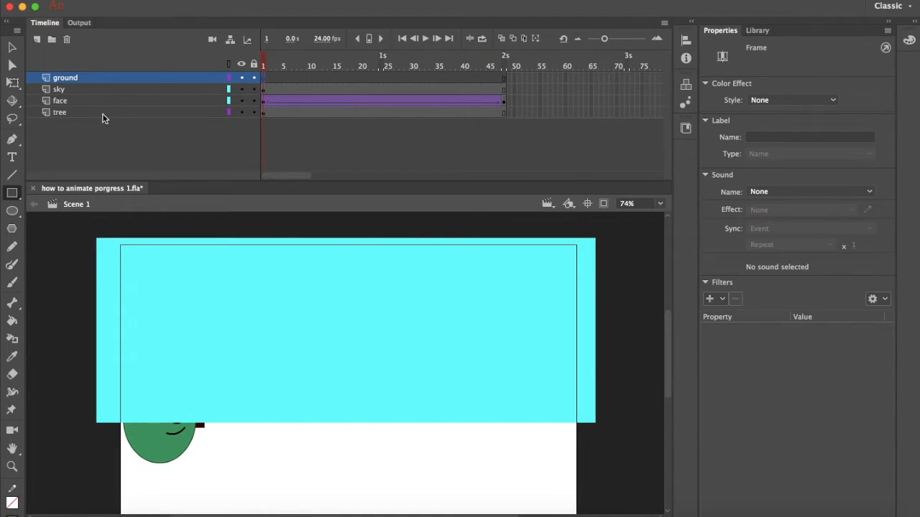
{"action": "left_click", "coordinate": [11, 194]}
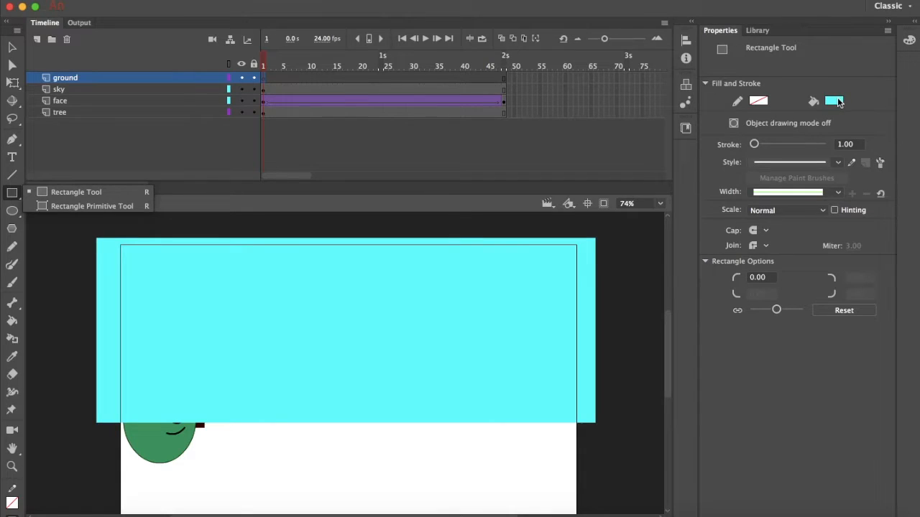
{"action": "left_click", "coordinate": [834, 101]}
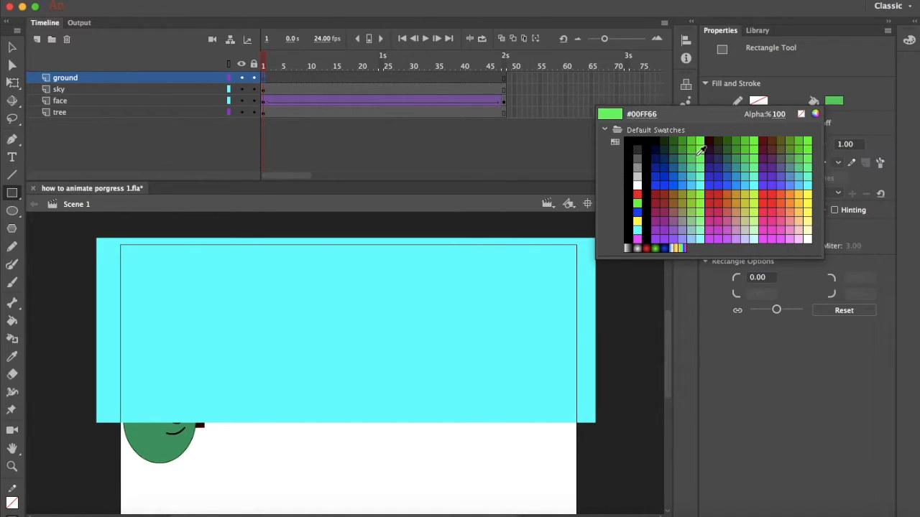
{"action": "left_click", "coordinate": [707, 148]}
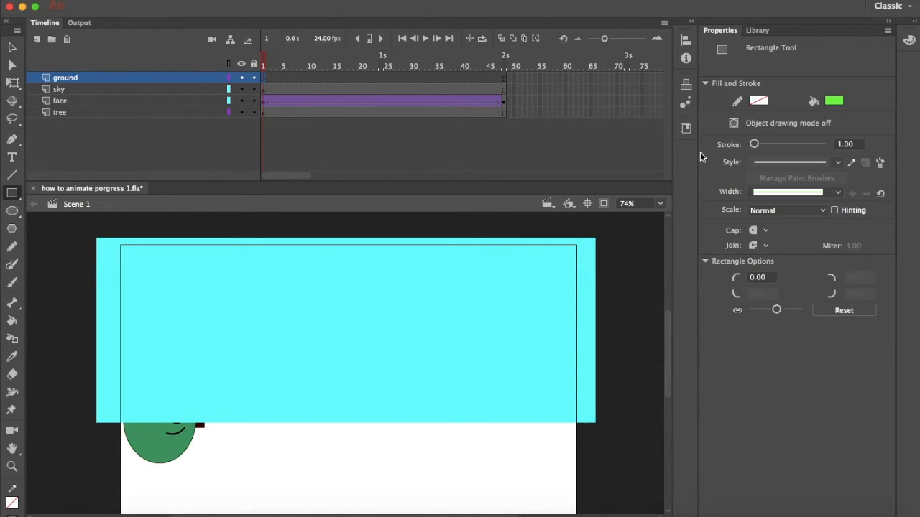
{"action": "left_click_drag", "start_coordinate": [72, 407], "coordinate": [615, 515]}
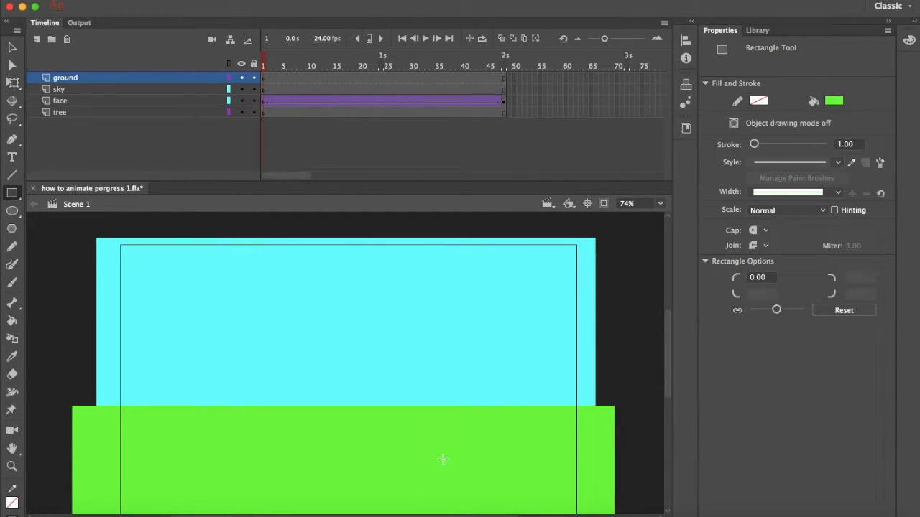
{"action": "key", "text": "v"}
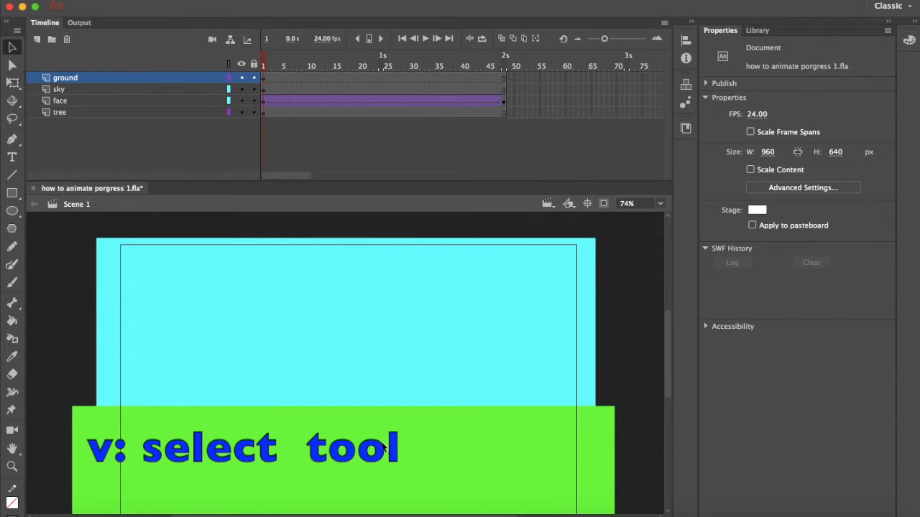
{"action": "left_click_drag", "start_coordinate": [358, 406], "coordinate": [361, 393]}
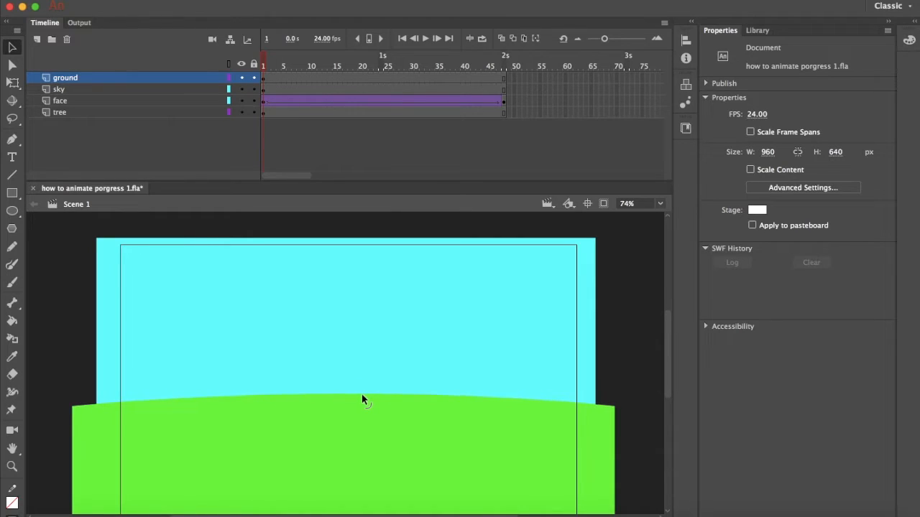
- Move the sky layer to the bottom of the layer stack with the ground layer directly above it, and play the animation
{"action": "left_click", "coordinate": [77, 91]}
{"action": "left_click_drag", "start_coordinate": [78, 92], "coordinate": [72, 120]}
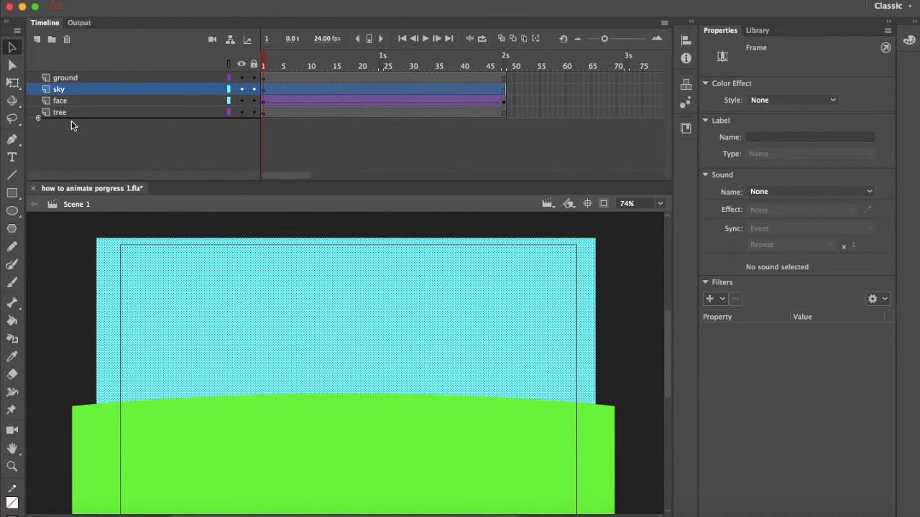
{"action": "left_click_drag", "start_coordinate": [71, 126], "coordinate": [71, 125]}
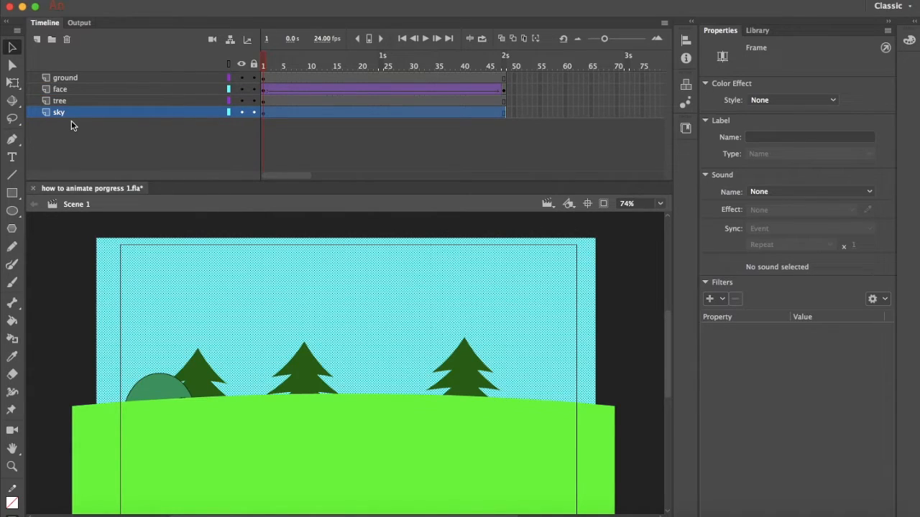
{"action": "left_click", "coordinate": [64, 78]}
{"action": "left_click_drag", "start_coordinate": [74, 78], "coordinate": [72, 109]}
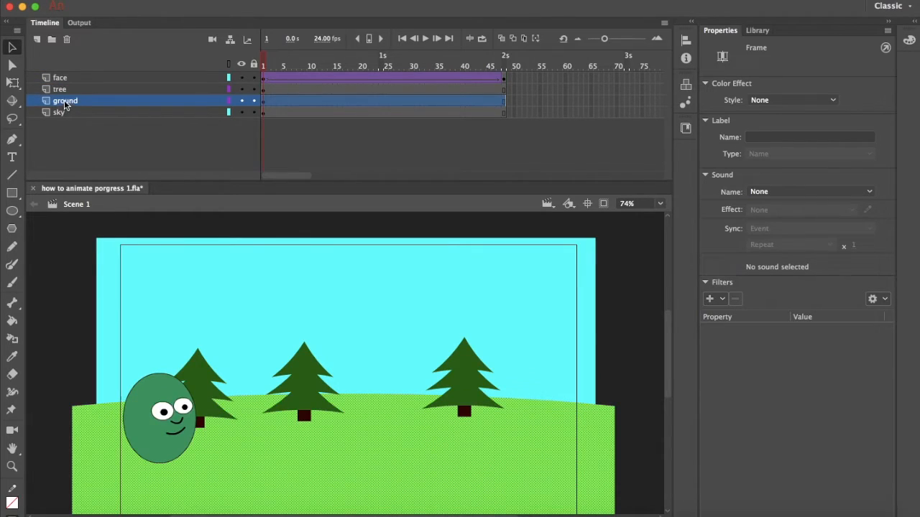
{"action": "left_click", "coordinate": [67, 91]}
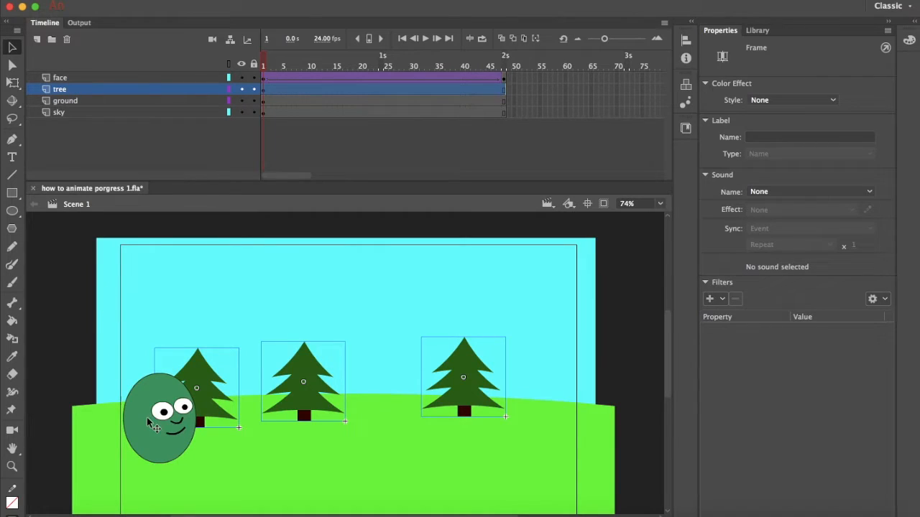
{"action": "key", "text": "Return"}
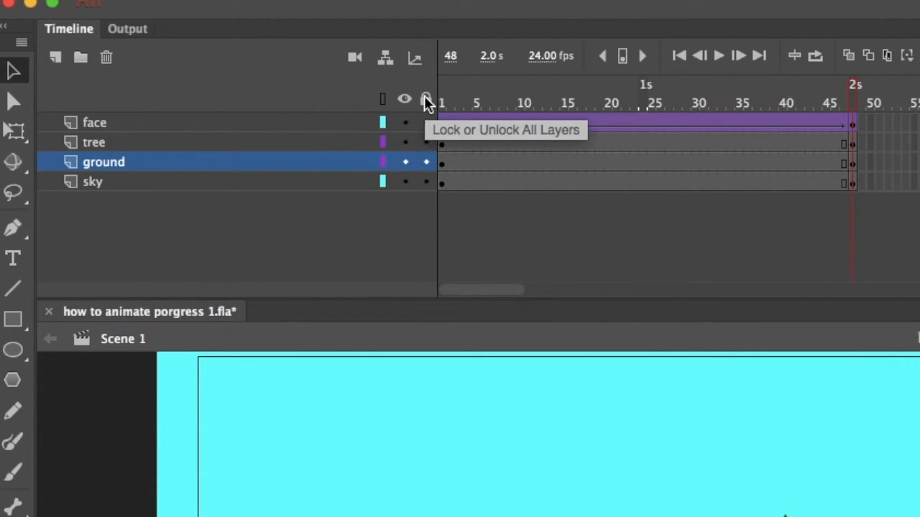
- Lock all layers and try to move the middle tree
{"action": "left_click", "coordinate": [426, 100]}
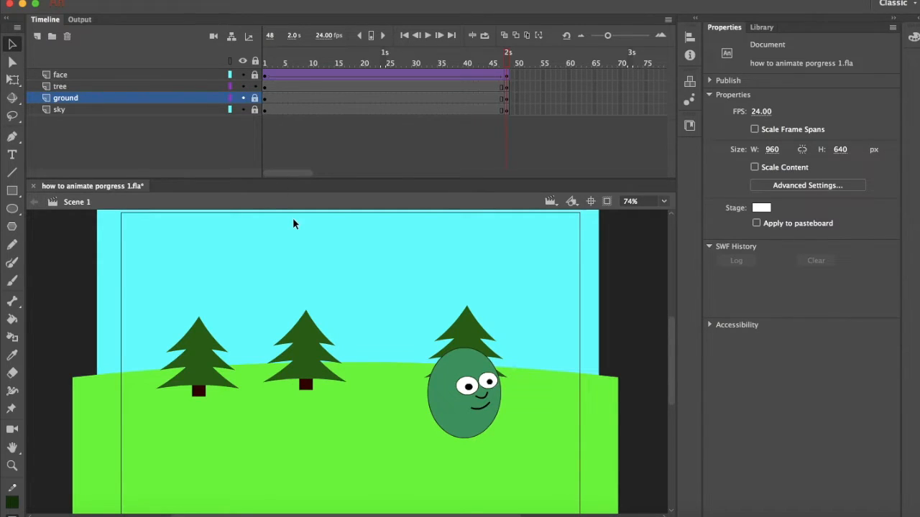
{"action": "left_click_drag", "start_coordinate": [321, 371], "coordinate": [311, 389]}
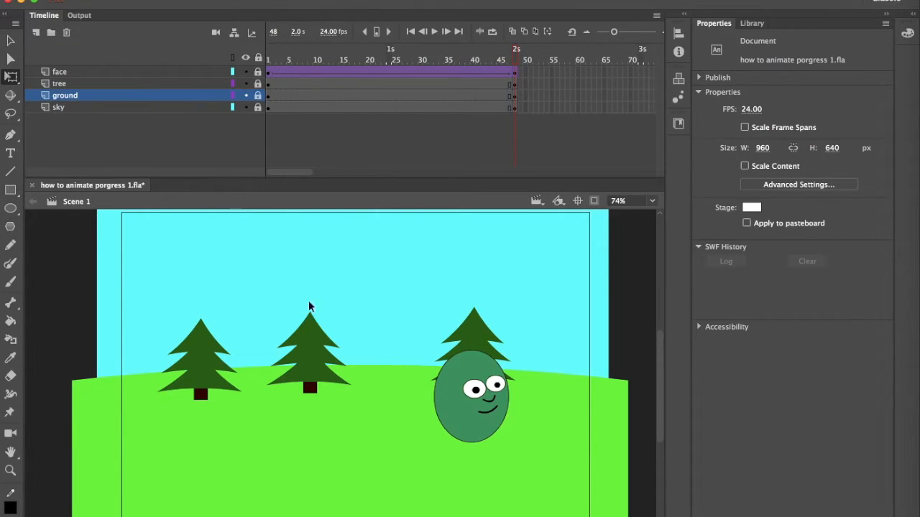
- Draw a dark blue oval in the sky at frame 48 on the unlocked ground layer, and play the animation from frame 1
{"action": "left_click", "coordinate": [257, 95]}
{"action": "left_click_drag", "start_coordinate": [368, 291], "coordinate": [412, 324]}
{"action": "left_click", "coordinate": [10, 208]}
{"action": "left_click_drag", "start_coordinate": [378, 284], "coordinate": [430, 326]}
{"action": "left_click", "coordinate": [271, 61]}
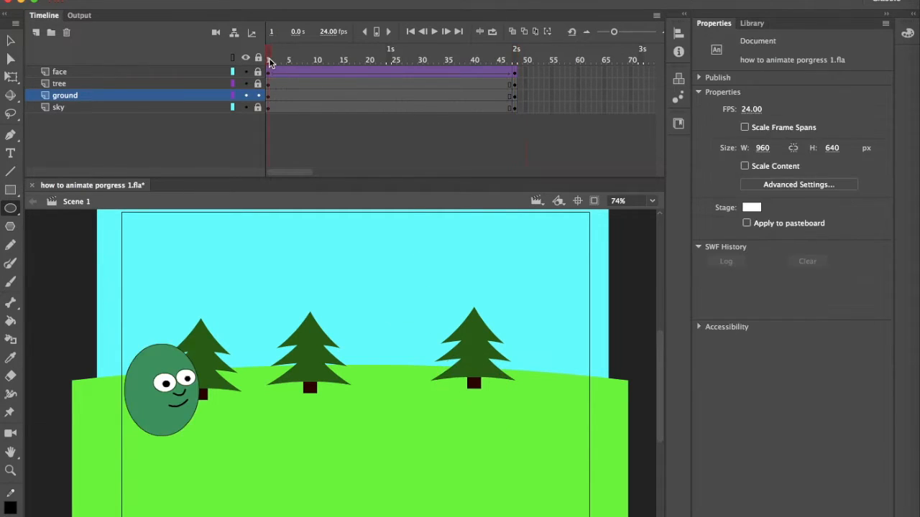
{"action": "key", "text": "Return"}
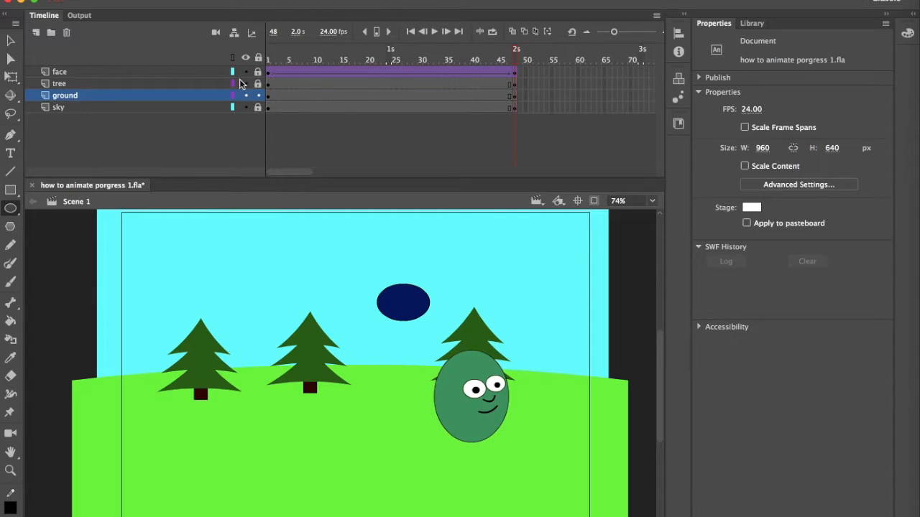
- Delete the dark blue oval from the sky at frame 48
{"action": "key", "text": "v"}
{"action": "left_click", "coordinate": [408, 304]}
{"action": "key", "text": "Delete"}
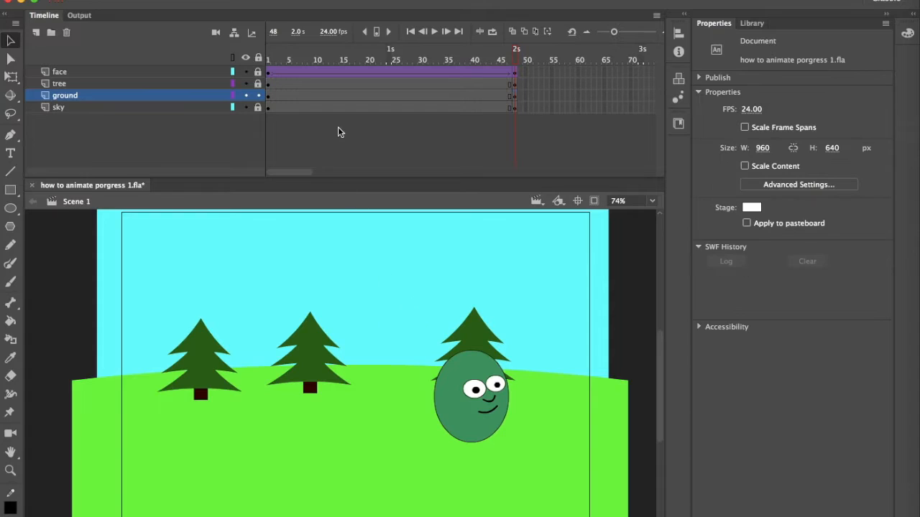
- Add a layer named sun above the ground layer and draw a pale yellow circle without a stroke on it at frame 1
{"action": "left_click", "coordinate": [271, 61]}
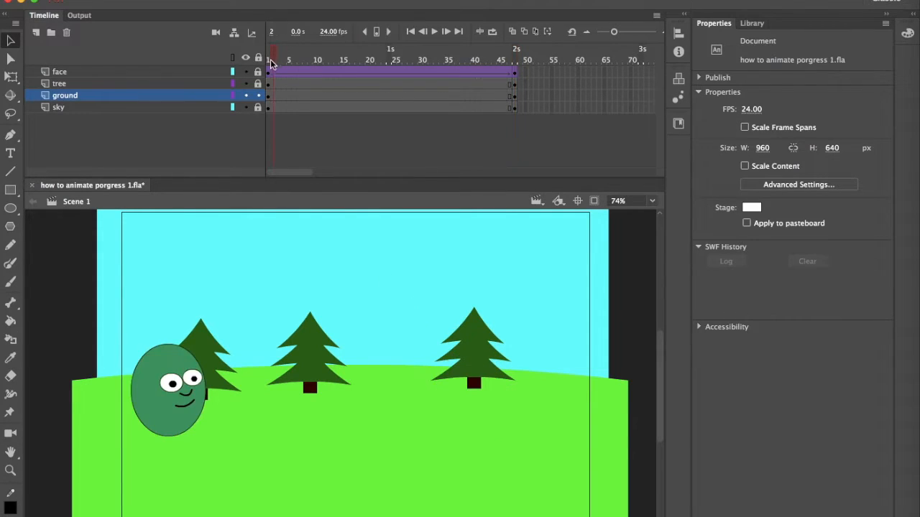
{"action": "left_click", "coordinate": [268, 60]}
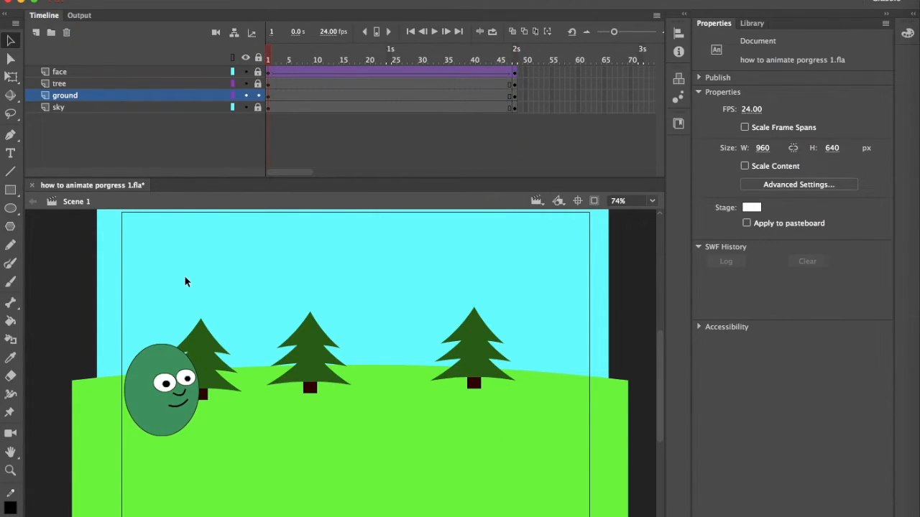
{"action": "left_click", "coordinate": [36, 33]}
{"action": "double_click", "coordinate": [79, 95]}
{"action": "type", "text": "sun"}
{"action": "key", "text": "Return"}
{"action": "key", "text": "o"}
{"action": "left_click_drag", "start_coordinate": [166, 239], "coordinate": [241, 314]}
{"action": "key", "text": "v"}
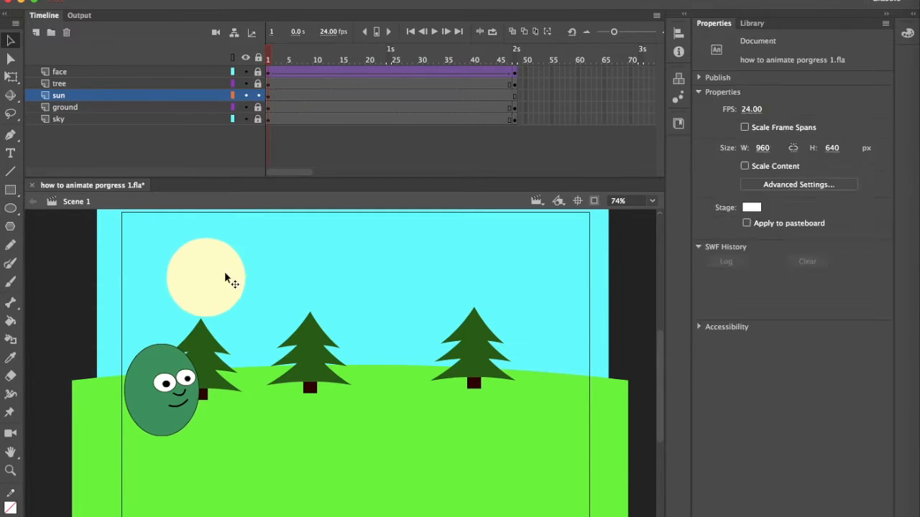
- Reposition the sun nearer the sky's upper-left corner with a bright yellow fill, and lock its layer
{"action": "left_click_drag", "start_coordinate": [230, 280], "coordinate": [205, 258]}
{"action": "left_click", "coordinate": [827, 153]}
{"action": "left_click", "coordinate": [806, 275]}
{"action": "left_click", "coordinate": [258, 94]}
- Scale down the middle and right trees at frame 1 and arrange extra tree copies of varied sizes across the hill
{"action": "left_click", "coordinate": [479, 366]}
{"action": "key", "text": "q"}
{"action": "left_click_drag", "start_coordinate": [515, 389], "coordinate": [529, 352]}
{"action": "left_click", "coordinate": [310, 356]}
{"action": "left_click_drag", "start_coordinate": [351, 388], "coordinate": [460, 395]}
{"action": "key", "text": "v"}
{"action": "key", "text": "ctrl+z"}
{"action": "key", "text": "ctrl+z"}
{"action": "key", "text": "ctrl+z"}
{"action": "key", "text": "ctrl+z"}
{"action": "key", "text": "ctrl+z"}
{"action": "key", "text": "ctrl+z"}
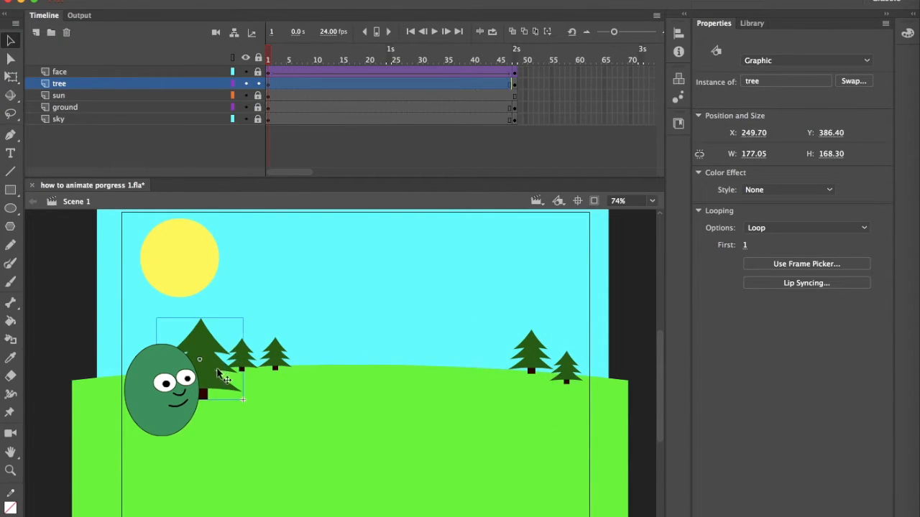
{"action": "key", "text": "q"}
{"action": "key", "text": "ctrl+y"}
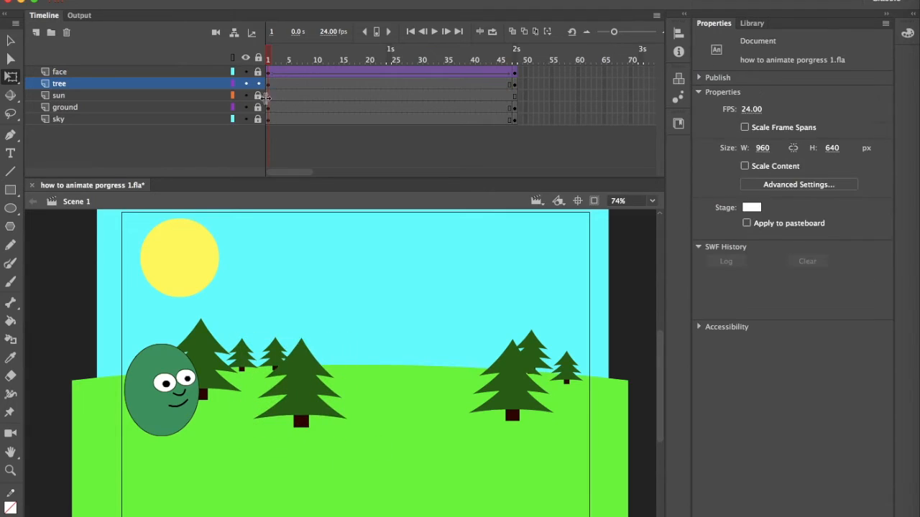
- Add a layer named house above the tree layer and draw a red rectangle with a black stroke in the middle of the hill
{"action": "left_click", "coordinate": [36, 33]}
{"action": "type", "text": "house"}
{"action": "key", "text": "Return"}
{"action": "key", "text": "r"}
{"action": "left_click", "coordinate": [752, 95]}
{"action": "left_click", "coordinate": [625, 193]}
{"action": "left_click_drag", "start_coordinate": [359, 325], "coordinate": [434, 388]}
{"action": "left_click", "coordinate": [831, 96]}
{"action": "left_click", "coordinate": [797, 228]}
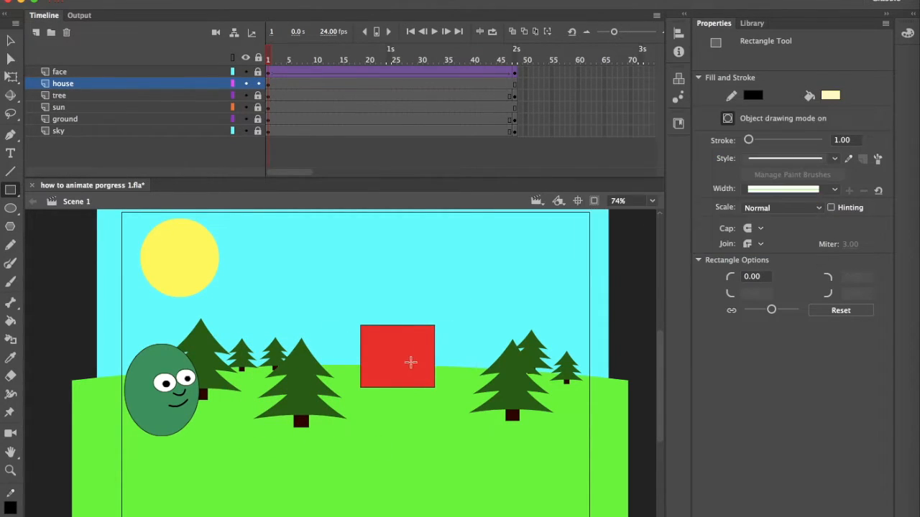
- Draw a pale yellow door at the base of the red house and three light blue windows on its wall
{"action": "left_click_drag", "start_coordinate": [407, 360], "coordinate": [426, 387]}
{"action": "left_click", "coordinate": [830, 95]}
{"action": "left_click", "coordinate": [786, 172]}
{"action": "mouse_move", "coordinate": [368, 364]}
{"action": "left_mouse_down"}
{"action": "mouse_move", "coordinate": [390, 377]}
{"action": "mouse_move", "coordinate": [382, 368]}
{"action": "mouse_move", "coordinate": [418, 352]}
{"action": "mouse_move", "coordinate": [381, 347]}
{"action": "left_mouse_up"}
{"action": "key", "text": "v"}
{"action": "left_click", "coordinate": [385, 375]}
{"action": "left_click", "coordinate": [402, 418]}
- Draw a dark blue rectangle on top of the house and pull its upper corners inward to form a tapered roof
{"action": "left_click", "coordinate": [11, 191]}
{"action": "left_click", "coordinate": [830, 96]}
{"action": "left_click", "coordinate": [648, 165]}
{"action": "mouse_move", "coordinate": [354, 315]}
{"action": "left_mouse_down"}
{"action": "mouse_move", "coordinate": [441, 334]}
{"action": "mouse_move", "coordinate": [436, 314]}
{"action": "mouse_move", "coordinate": [358, 311]}
{"action": "left_mouse_up"}
{"action": "key", "text": "v"}
{"action": "left_click_drag", "start_coordinate": [436, 315], "coordinate": [436, 311]}
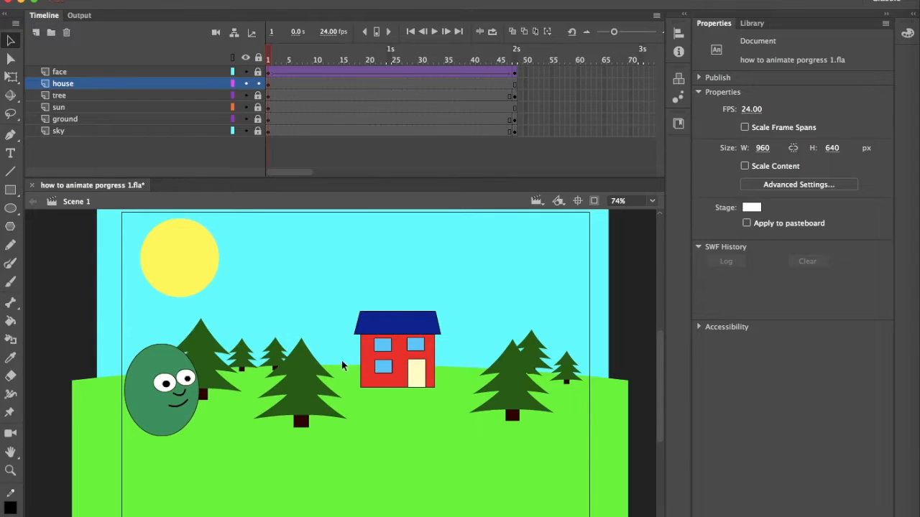
- Move the house layer beneath the tree layer and add a layer named path beneath the house layer
{"action": "left_click_drag", "start_coordinate": [255, 84], "coordinate": [257, 99]}
{"action": "left_click", "coordinate": [36, 32]}
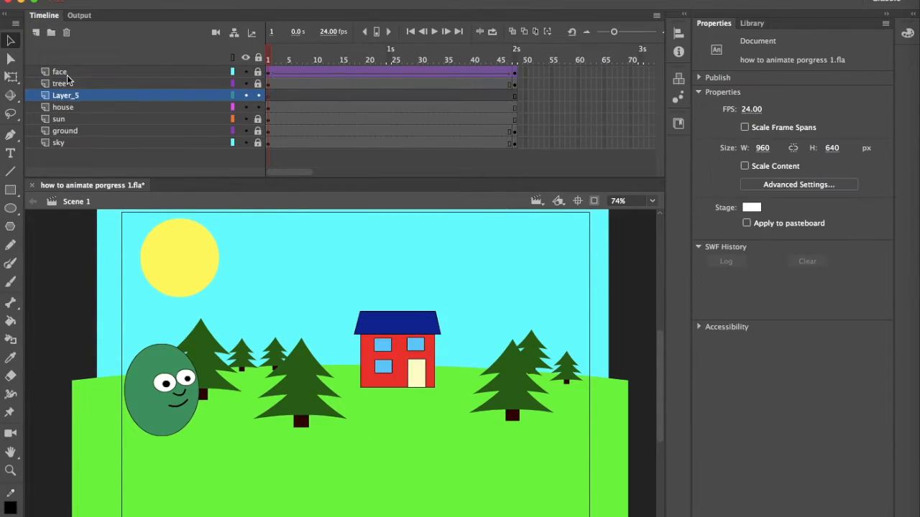
{"action": "left_click_drag", "start_coordinate": [65, 95], "coordinate": [65, 108]}
{"action": "double_click", "coordinate": [60, 107]}
{"action": "type", "text": "path"}
{"action": "key", "text": "Return"}
- Draw a purple path from the house door, reshape it into a widening curve about 193 px wide and high, and remove its stroke
{"action": "key", "text": "r"}
{"action": "left_click", "coordinate": [830, 94]}
{"action": "left_click", "coordinate": [764, 156]}
{"action": "left_click_drag", "start_coordinate": [408, 388], "coordinate": [426, 471]}
{"action": "key", "text": "v"}
{"action": "left_click_drag", "start_coordinate": [425, 438], "coordinate": [447, 442]}
{"action": "left_click_drag", "start_coordinate": [408, 471], "coordinate": [354, 478]}
{"action": "left_click_drag", "start_coordinate": [381, 432], "coordinate": [396, 449]}
{"action": "left_click", "coordinate": [420, 448]}
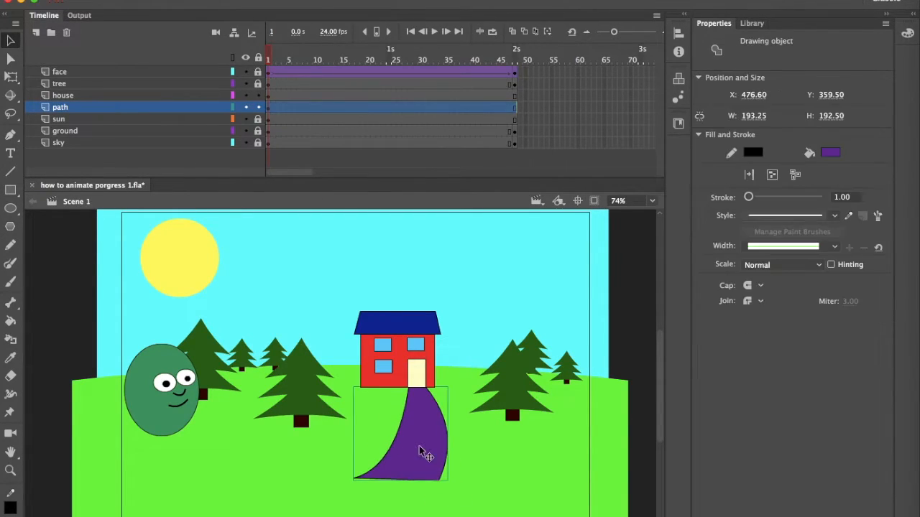
{"action": "left_click", "coordinate": [752, 156]}
{"action": "left_click", "coordinate": [862, 173]}
- Draw a wide purple rectangle without a stroke across the bottom of the stage and adjust it to join the curved path
{"action": "left_click", "coordinate": [10, 190]}
{"action": "left_click_drag", "start_coordinate": [105, 457], "coordinate": [592, 516]}
{"action": "key", "text": "v"}
{"action": "key", "text": "shift+Down"}
{"action": "key", "text": "shift+Down"}
{"action": "key", "text": "shift+Down"}
{"action": "key", "text": "shift+Down"}
{"action": "key", "text": "q"}
{"action": "left_click_drag", "start_coordinate": [349, 516], "coordinate": [348, 511]}
{"action": "left_click", "coordinate": [622, 429]}
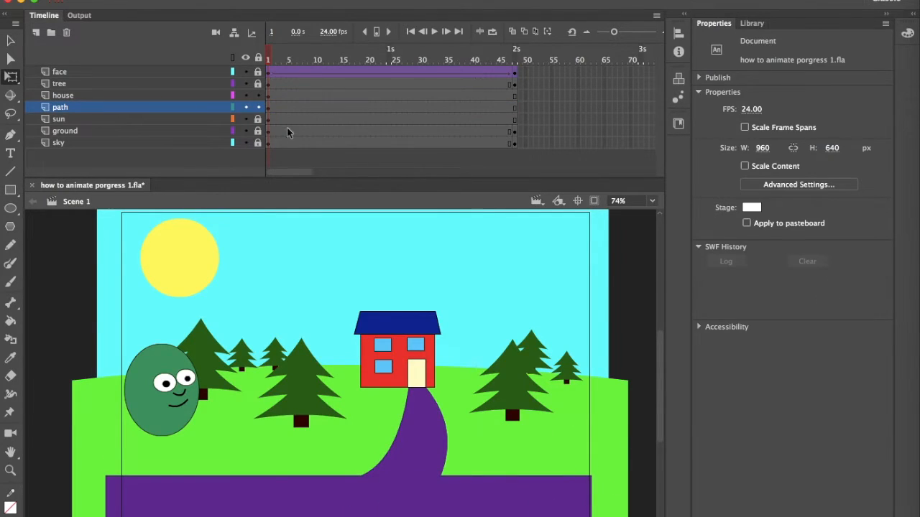
- Move the face onto the road's left end at frame 1 and its right end at frame 48, and play the animation
{"action": "left_click", "coordinate": [269, 73]}
{"action": "left_click_drag", "start_coordinate": [163, 413], "coordinate": [128, 469]}
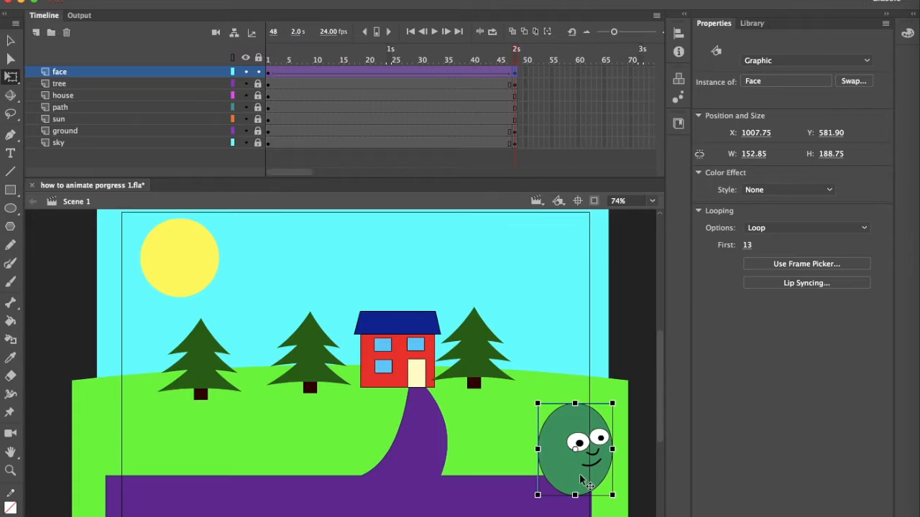
{"action": "key", "text": "Return"}
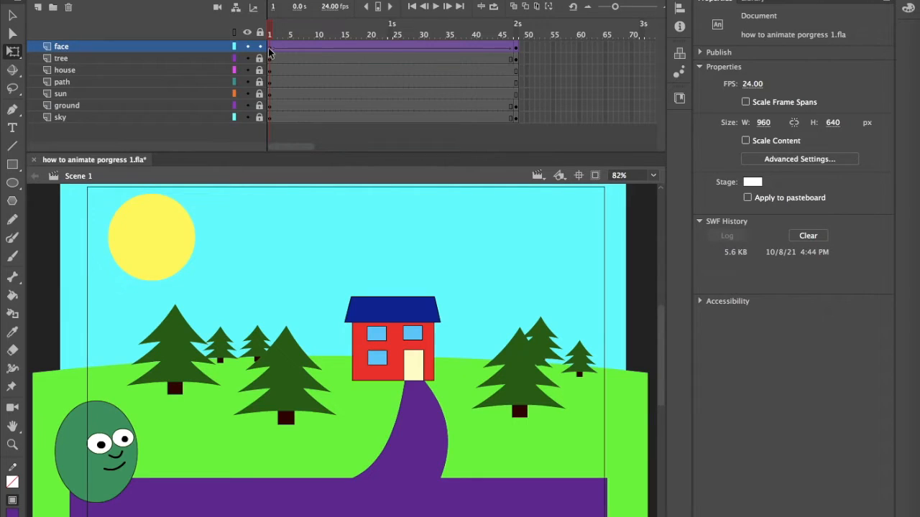
{"action": "key", "text": "Return"}
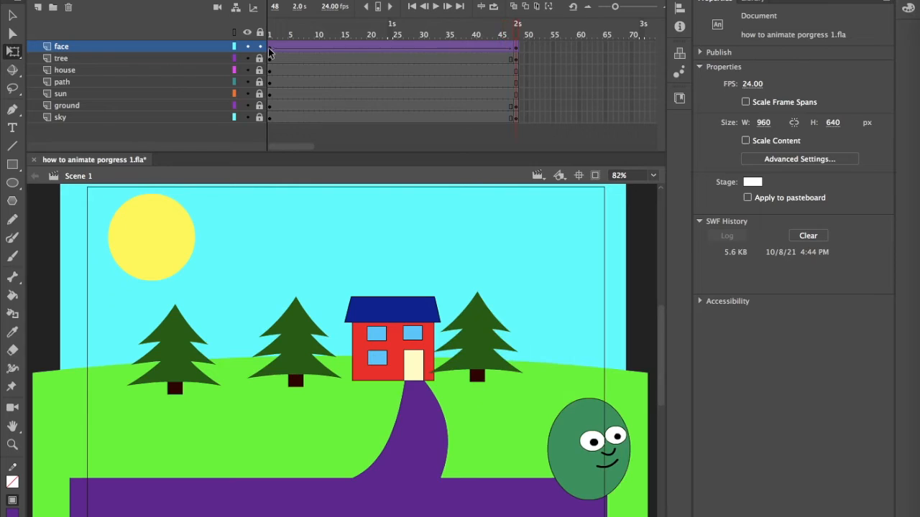
- At frame 1, move the face off the stage's left edge to about X -12, Y 589
{"action": "left_click", "coordinate": [271, 49]}
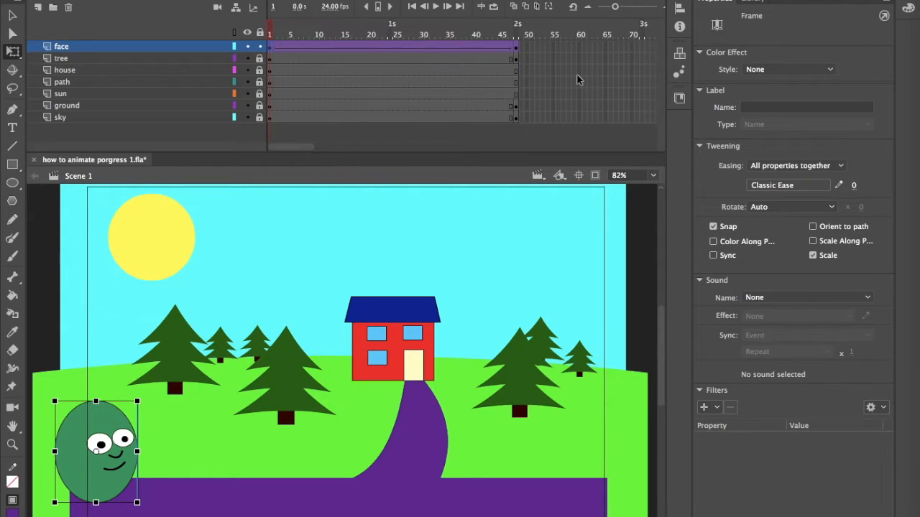
{"action": "scroll", "coordinate": [577, 79], "scroll_direction": "right", "scroll_amount": 10}
{"action": "scroll", "coordinate": [576, 79], "scroll_direction": "left", "scroll_amount": 6}
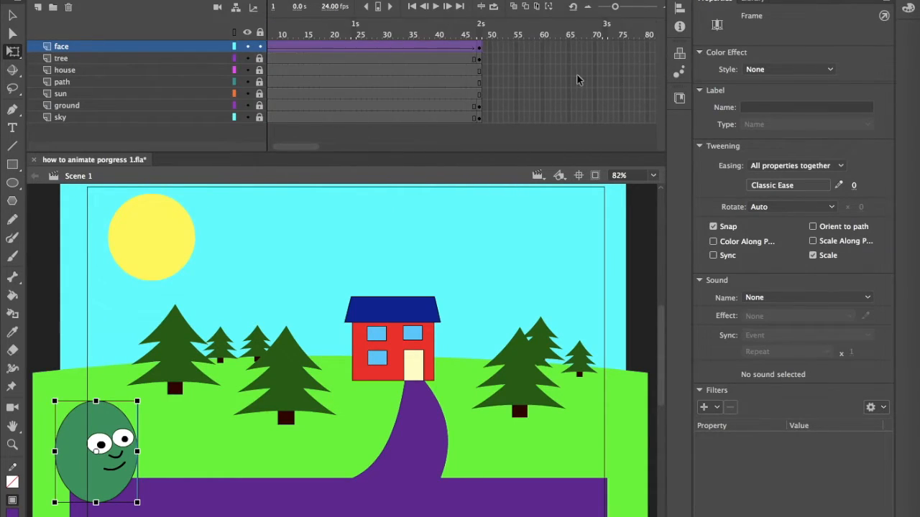
{"action": "scroll", "coordinate": [577, 79], "scroll_direction": "left", "scroll_amount": 3}
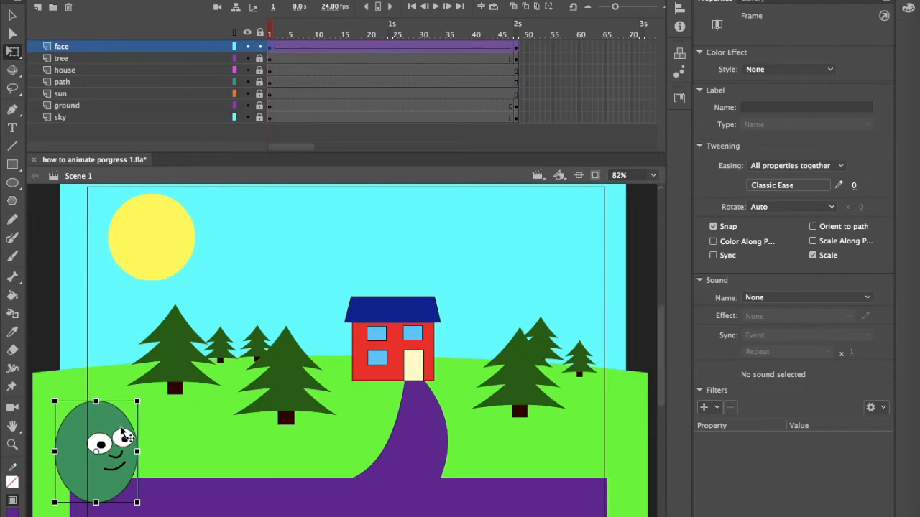
{"action": "left_click_drag", "start_coordinate": [122, 431], "coordinate": [65, 434]}
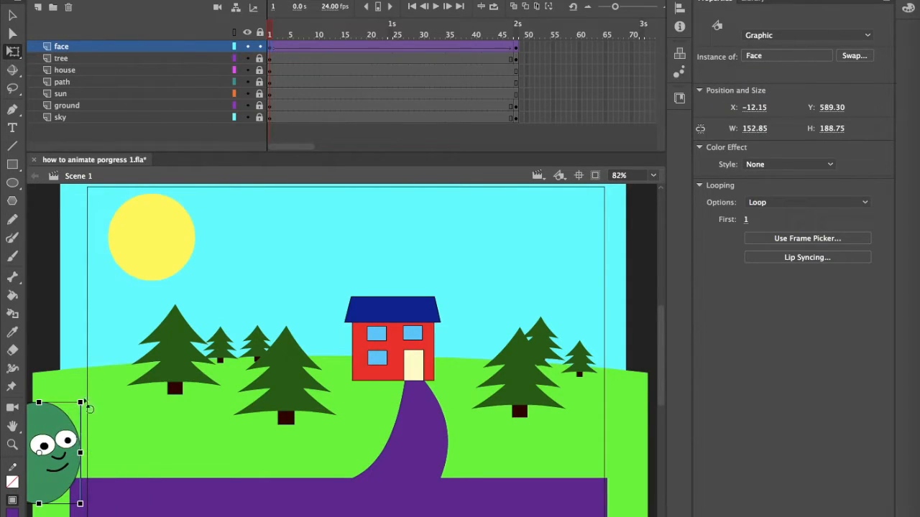
- At frame 48, move the face completely past the stage's right edge
{"action": "left_click", "coordinate": [515, 47]}
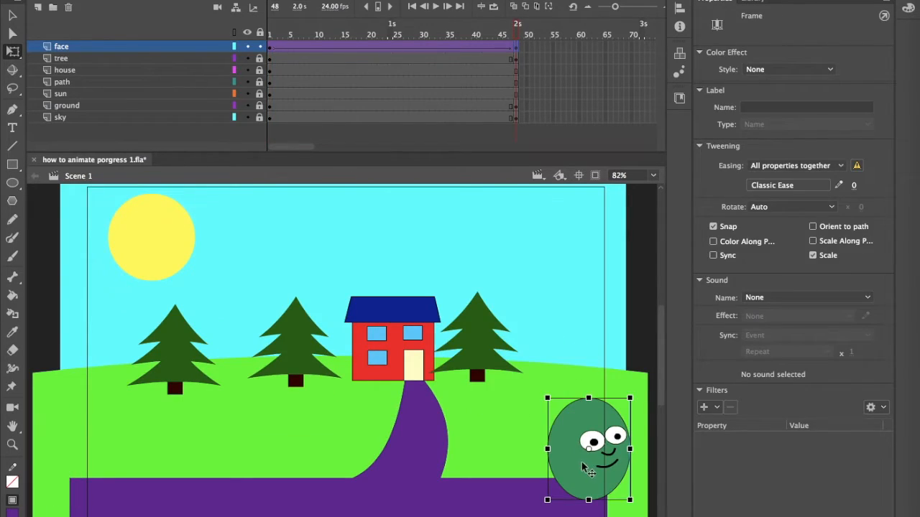
{"action": "scroll", "coordinate": [521, 459], "scroll_direction": "right", "scroll_amount": 4}
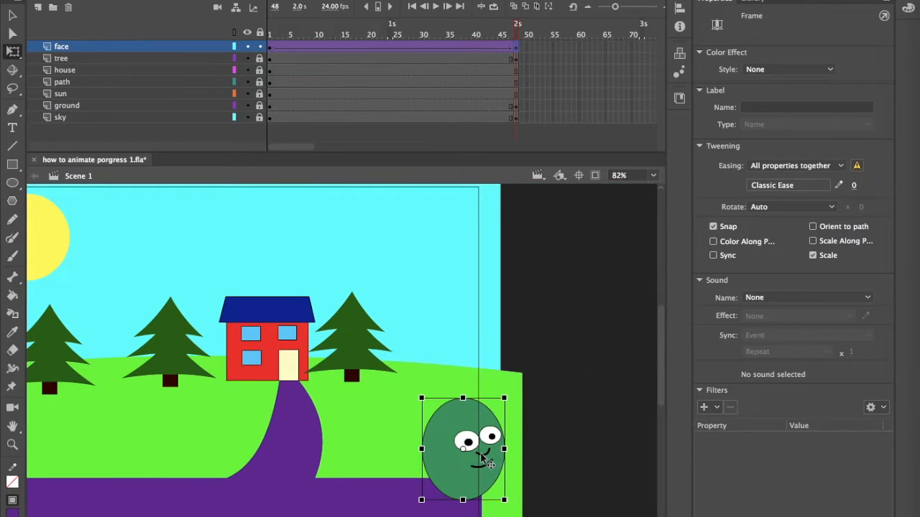
{"action": "left_click_drag", "start_coordinate": [489, 458], "coordinate": [550, 457]}
{"action": "scroll", "coordinate": [408, 411], "scroll_direction": "left", "scroll_amount": 3}
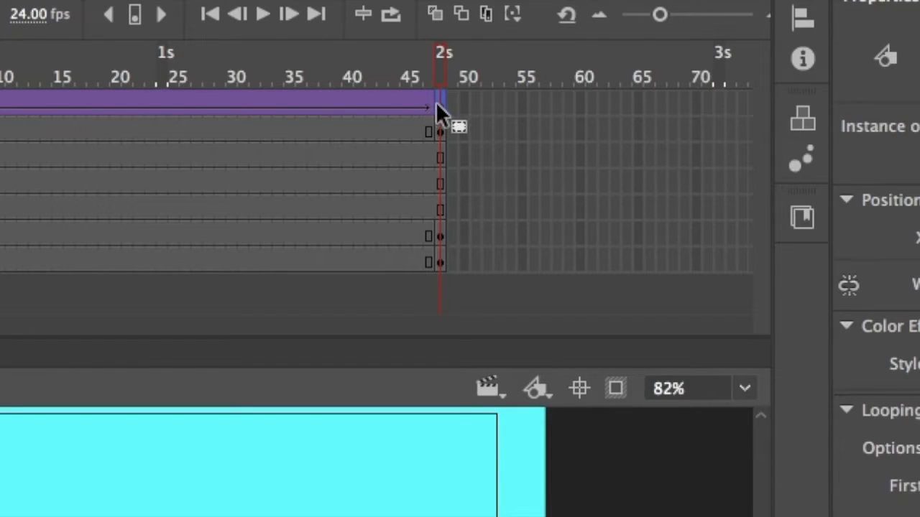
- Move the face layer's last keyframe from frame 48 to frame 144, and play the animation from frame 1
{"action": "left_click_drag", "start_coordinate": [441, 104], "coordinate": [688, 105]}
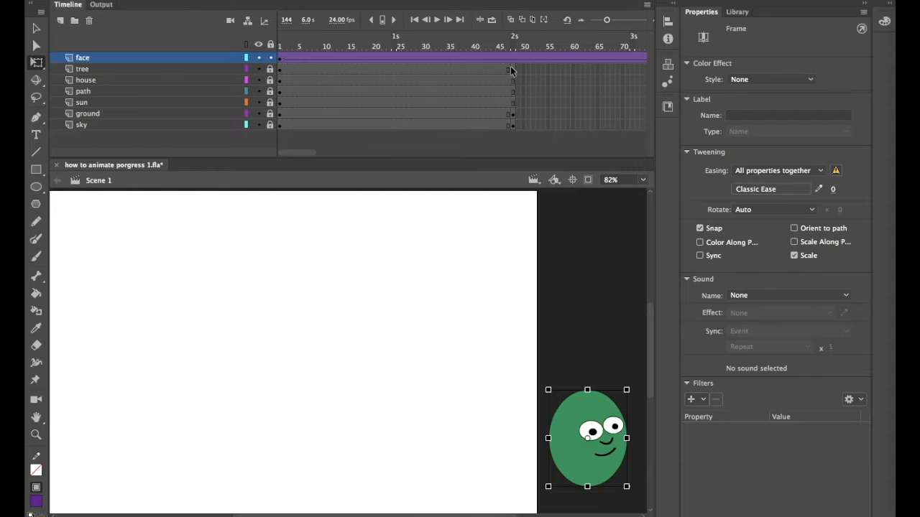
{"action": "left_click", "coordinate": [280, 57]}
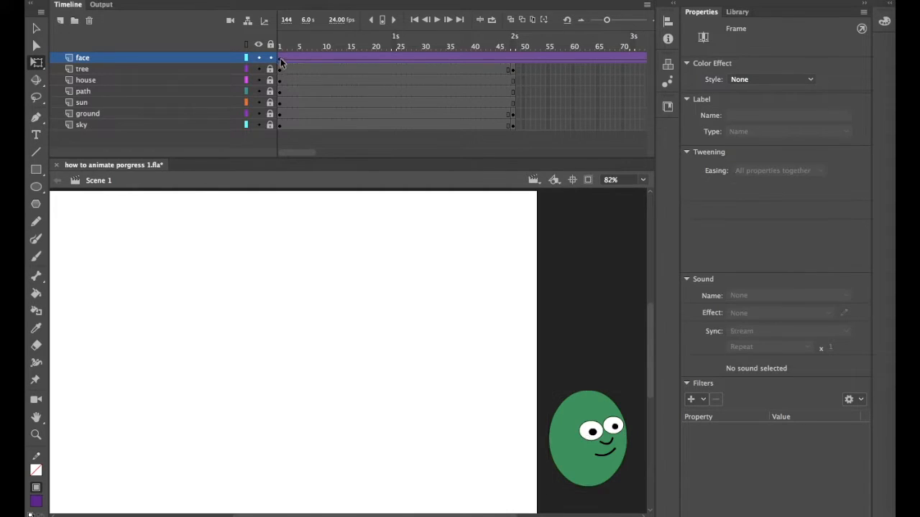
{"action": "scroll", "coordinate": [266, 235], "scroll_direction": "left", "scroll_amount": 3}
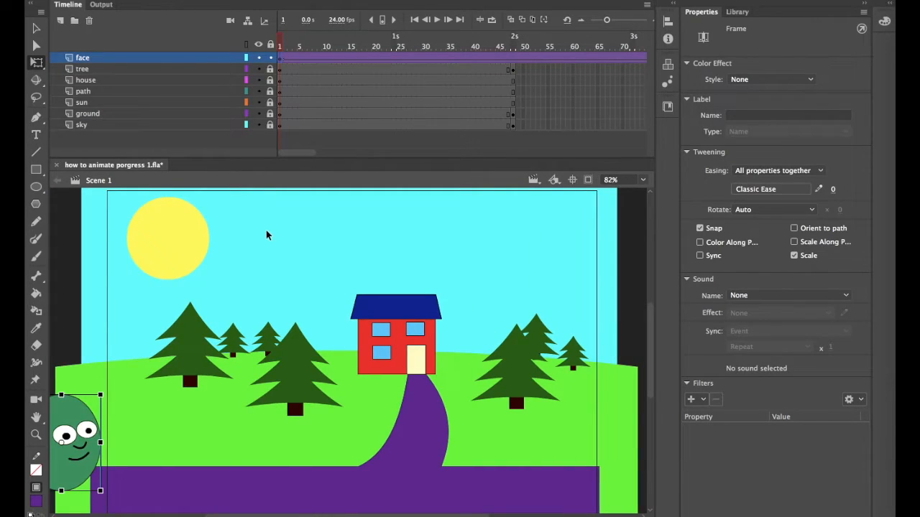
{"action": "key", "text": "Return"}
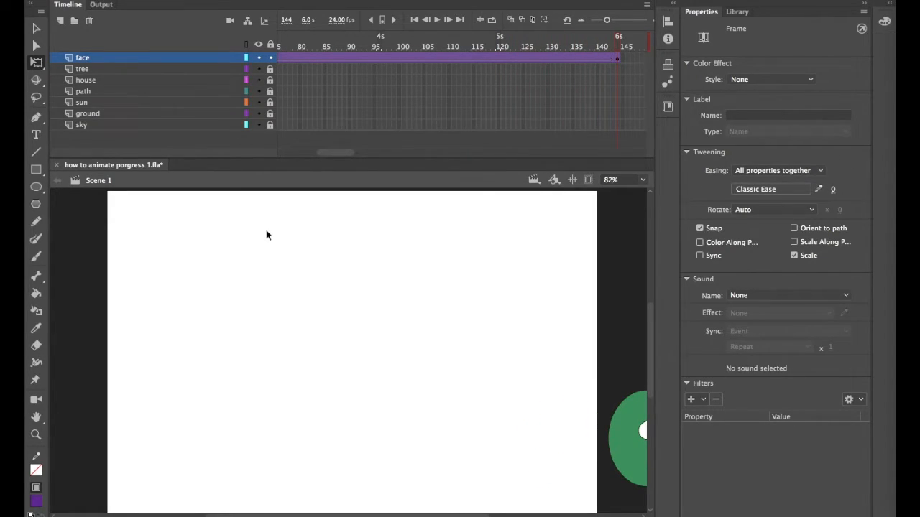
{"action": "scroll", "coordinate": [333, 129], "scroll_direction": "left", "scroll_amount": 5}
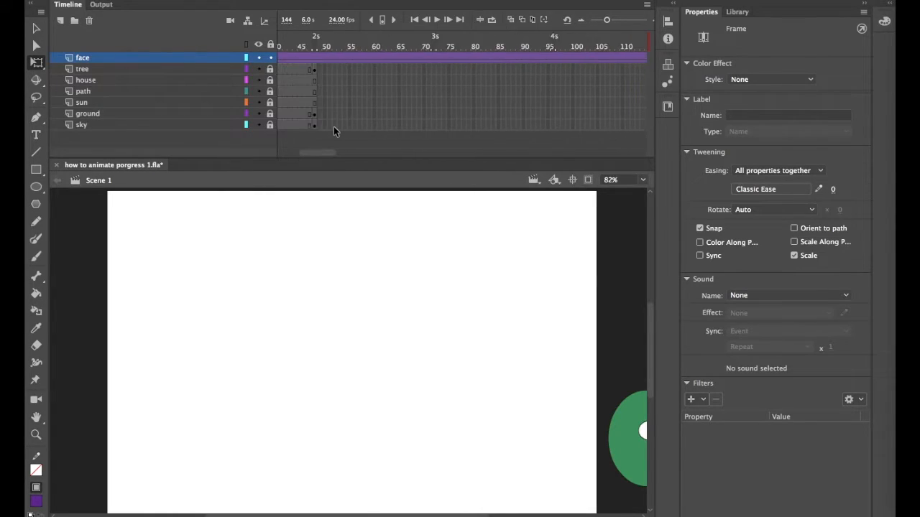
- Move the tree layer's last keyframe from frame 48 to frame 144
{"action": "scroll", "coordinate": [385, 104], "scroll_direction": "right", "scroll_amount": 5}
{"action": "scroll", "coordinate": [357, 104], "scroll_direction": "left", "scroll_amount": 7}
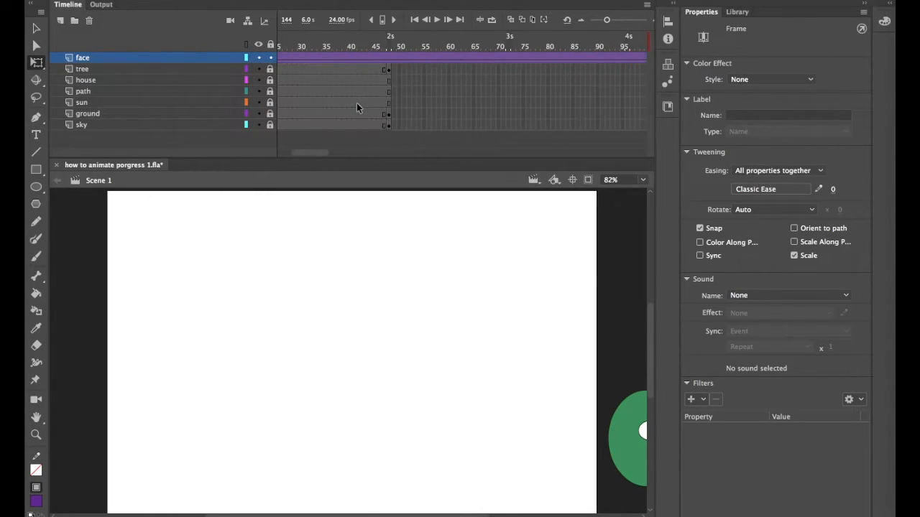
{"action": "scroll", "coordinate": [357, 104], "scroll_direction": "right", "scroll_amount": 7}
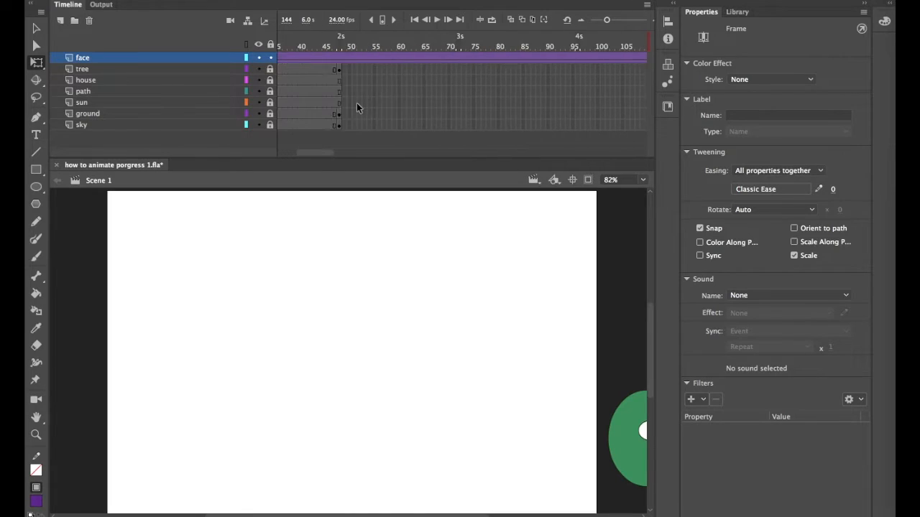
{"action": "scroll", "coordinate": [357, 102], "scroll_direction": "left", "scroll_amount": 7}
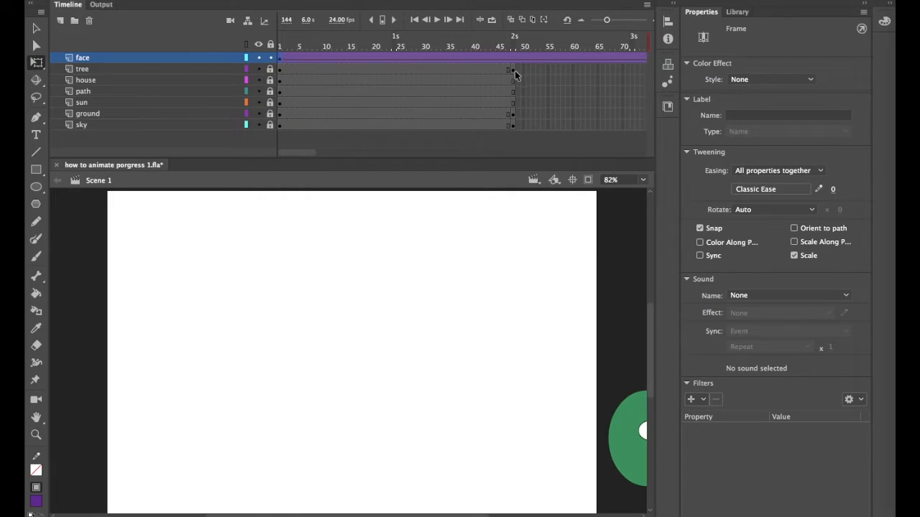
{"action": "scroll", "coordinate": [493, 109], "scroll_direction": "right", "scroll_amount": 3}
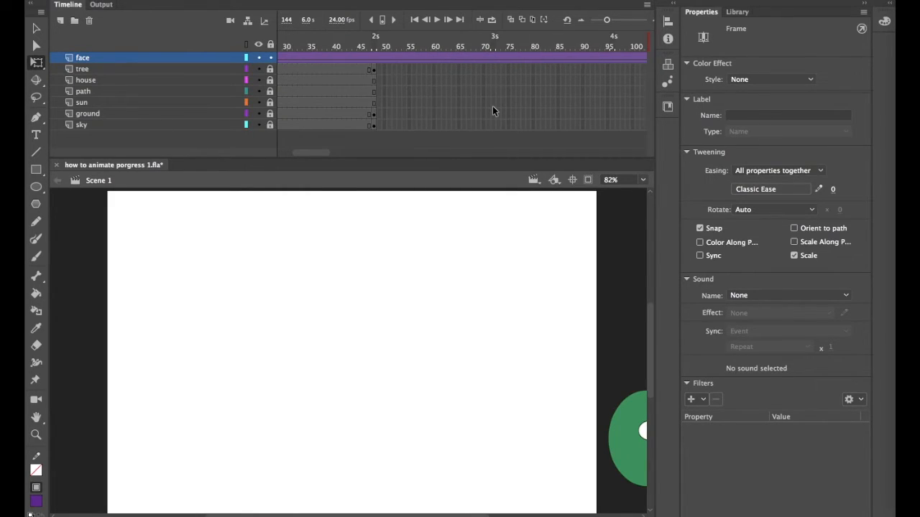
{"action": "left_click", "coordinate": [374, 70]}
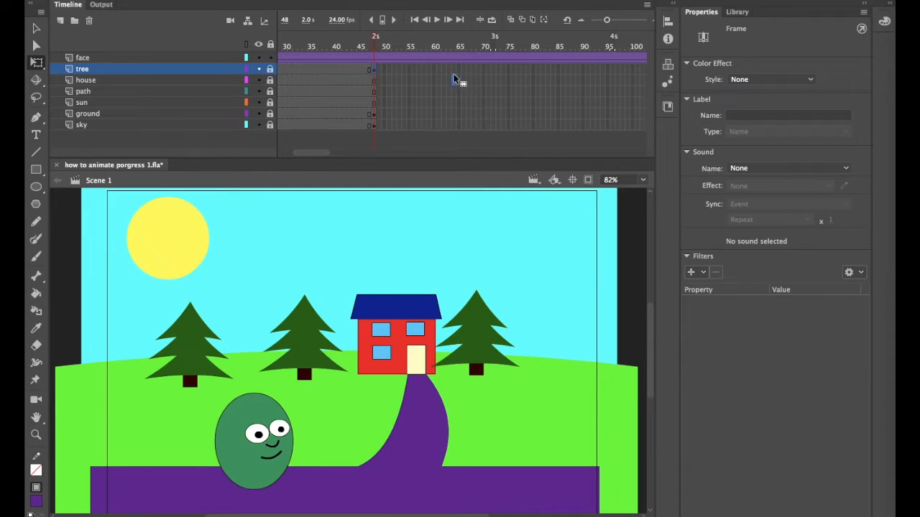
{"action": "left_click_drag", "start_coordinate": [453, 72], "coordinate": [626, 71]}
- Extend the house, path and sun layers from frame 48 to frame 144
{"action": "scroll", "coordinate": [522, 111], "scroll_direction": "left", "scroll_amount": 5}
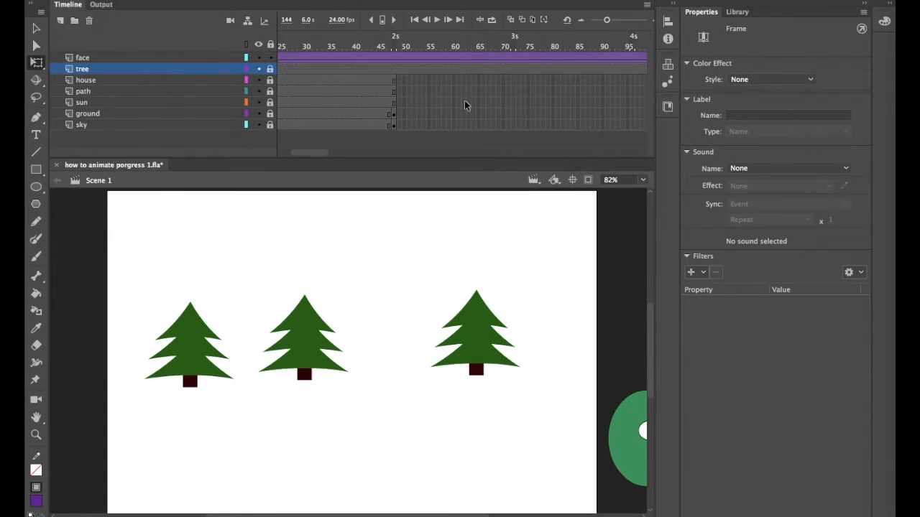
{"action": "left_click", "coordinate": [394, 82]}
{"action": "left_click_drag", "start_coordinate": [396, 86], "coordinate": [473, 88]}
{"action": "scroll", "coordinate": [458, 93], "scroll_direction": "left", "scroll_amount": 5}
{"action": "scroll", "coordinate": [457, 93], "scroll_direction": "left", "scroll_amount": 3}
{"action": "left_click", "coordinate": [449, 94]}
{"action": "left_click", "coordinate": [450, 103]}
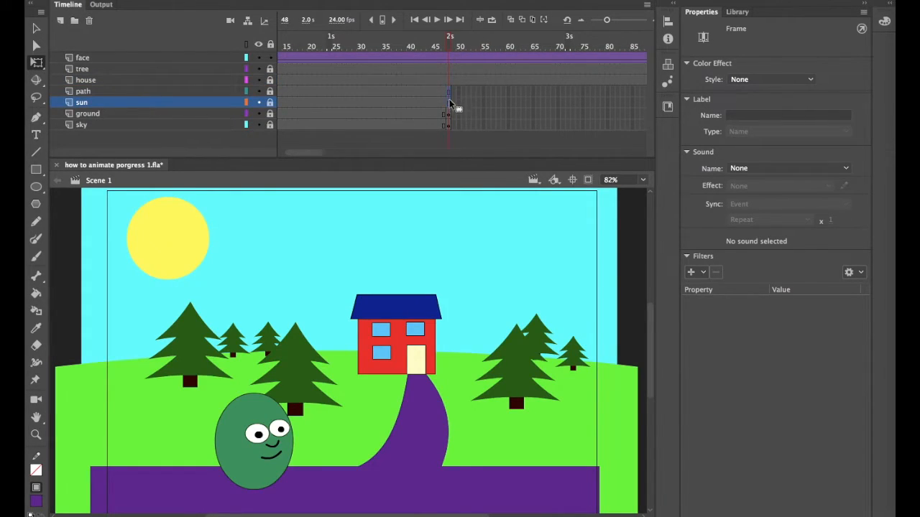
{"action": "left_click_drag", "start_coordinate": [442, 96], "coordinate": [550, 112]}
- Move the last keyframes of the ground and sky layers to frame 144, and test the movie
{"action": "scroll", "coordinate": [526, 113], "scroll_direction": "left", "scroll_amount": 5}
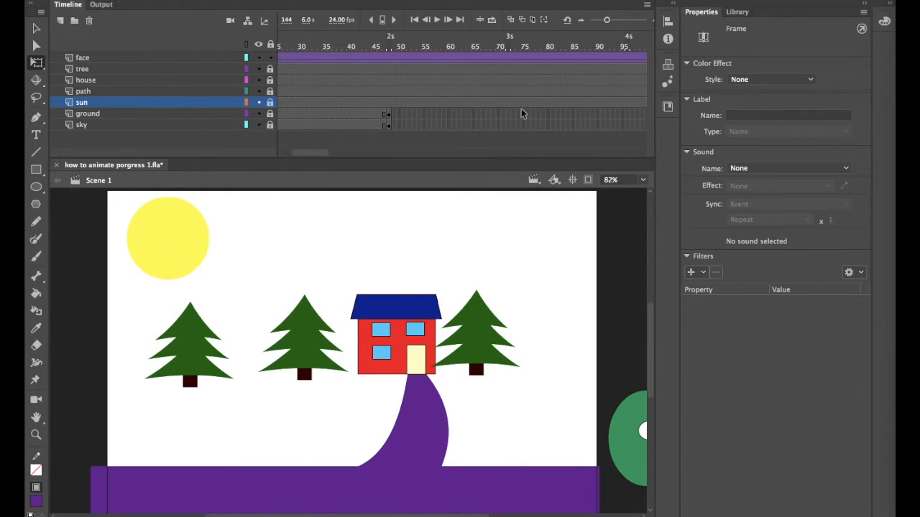
{"action": "left_click_drag", "start_coordinate": [388, 115], "coordinate": [566, 142]}
{"action": "scroll", "coordinate": [454, 123], "scroll_direction": "left", "scroll_amount": 10}
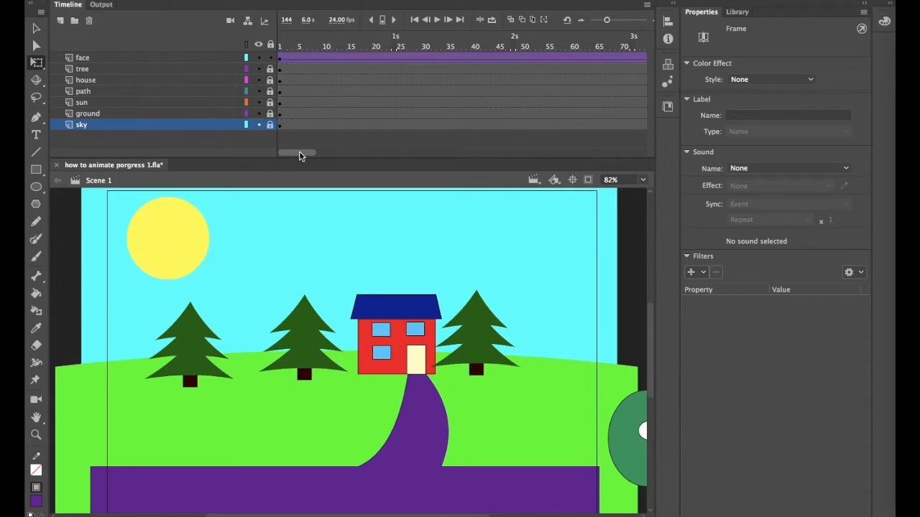
{"action": "key", "text": "super+Return"}
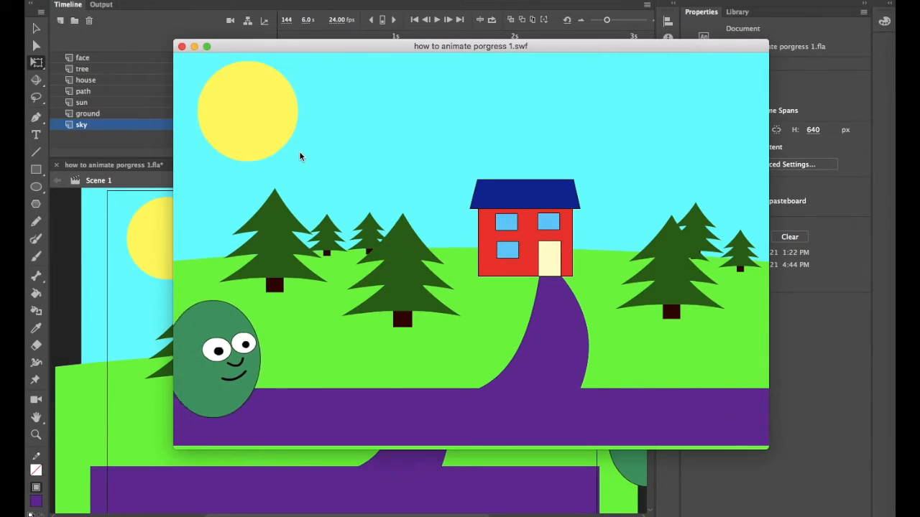
{"action": "left_click", "coordinate": [180, 47]}
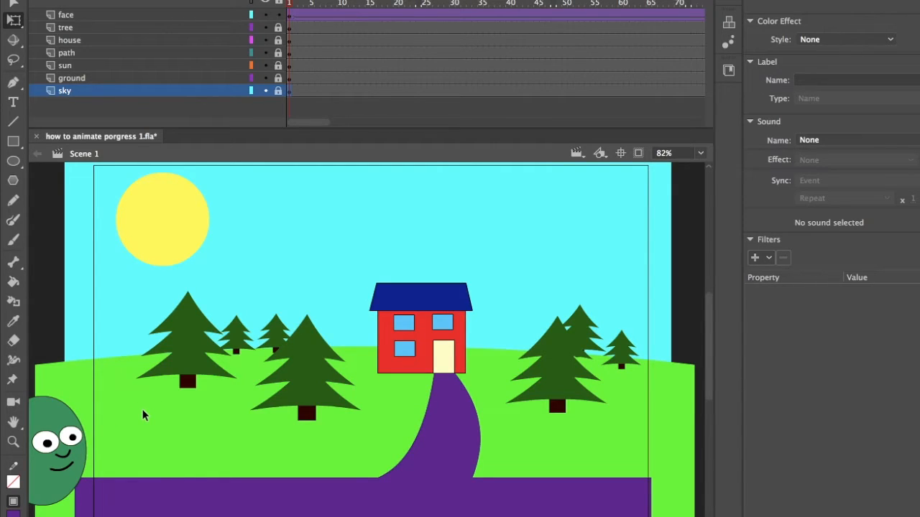
{"action": "scroll", "coordinate": [146, 411], "scroll_direction": "down", "scroll_amount": 1}
{"action": "scroll", "coordinate": [146, 411], "scroll_direction": "up", "scroll_amount": 2}
{"action": "scroll", "coordinate": [146, 410], "scroll_direction": "down", "scroll_amount": 2}
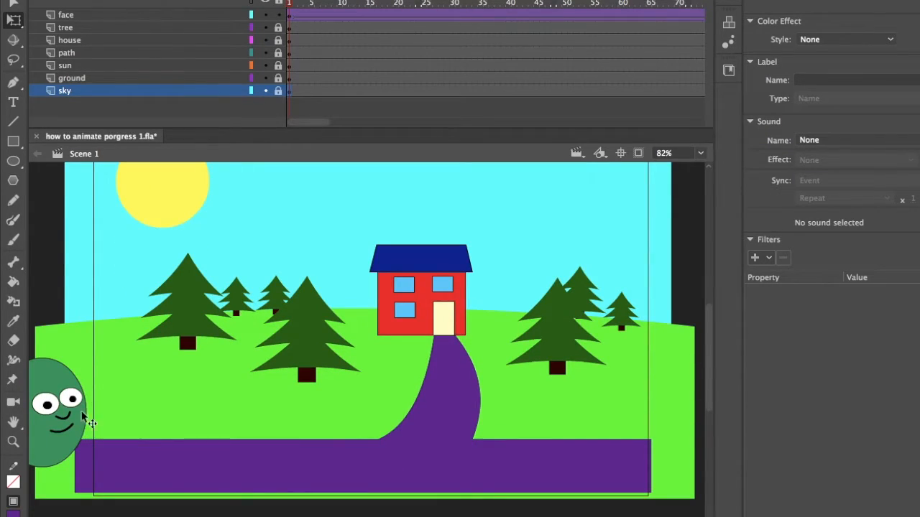
{"action": "scroll", "coordinate": [136, 432], "scroll_direction": "left", "scroll_amount": 5}
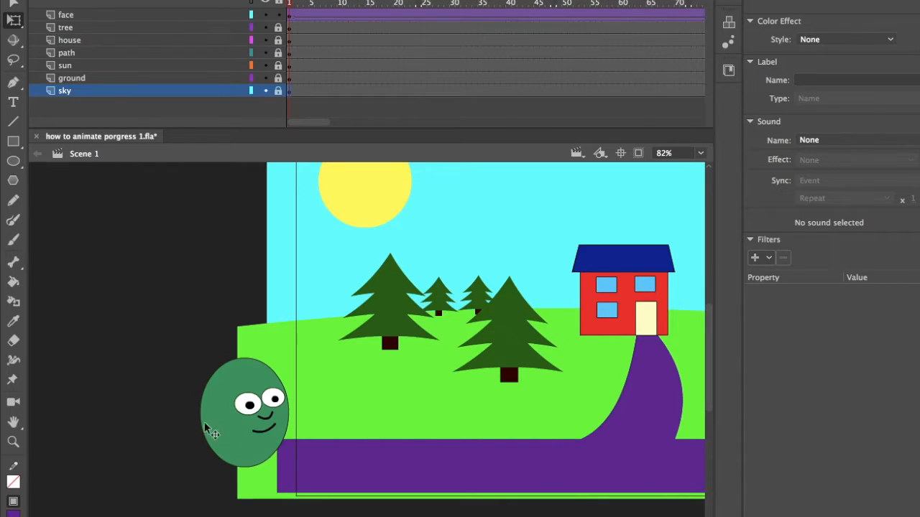
{"action": "scroll", "coordinate": [302, 392], "scroll_direction": "right", "scroll_amount": 5}
{"action": "scroll", "coordinate": [302, 392], "scroll_direction": "up", "scroll_amount": 1}
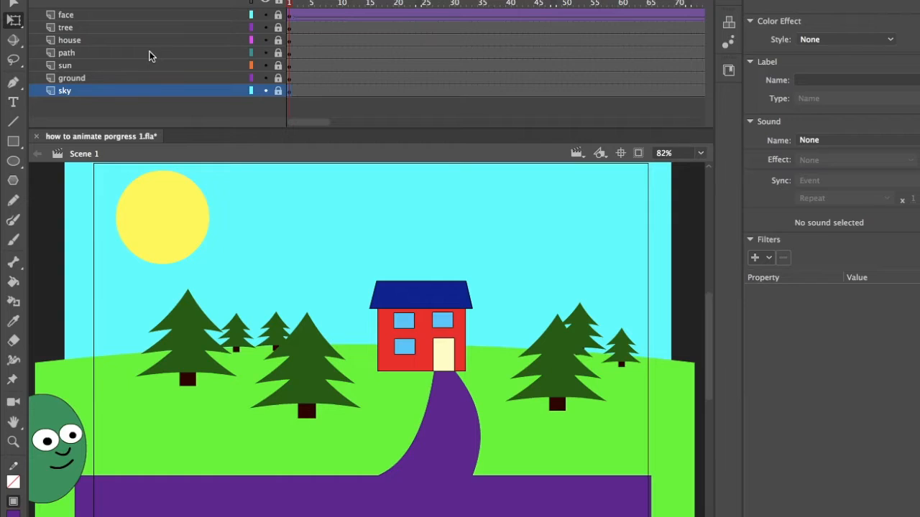
- Unlock the tree layer and open the large tree beside the house for editing inside its symbol
{"action": "left_click", "coordinate": [278, 28]}
{"action": "left_click", "coordinate": [309, 372]}
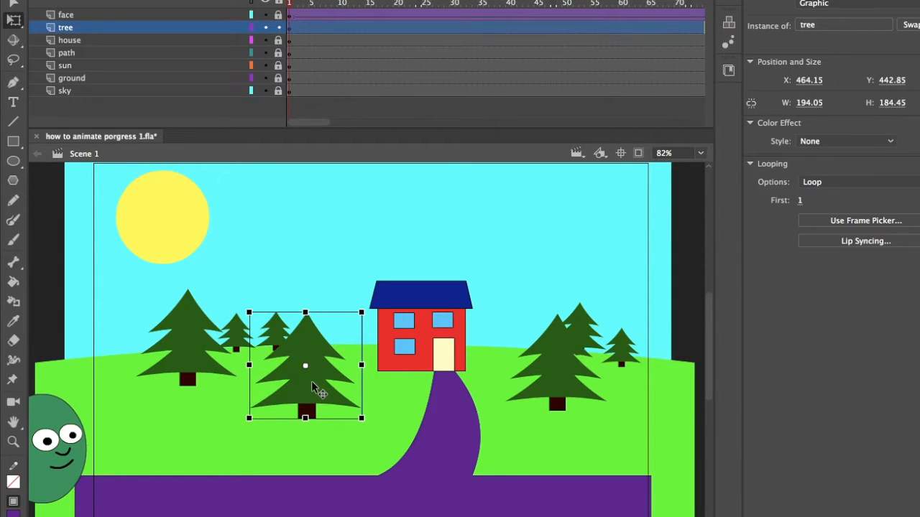
{"action": "double_click", "coordinate": [314, 389]}
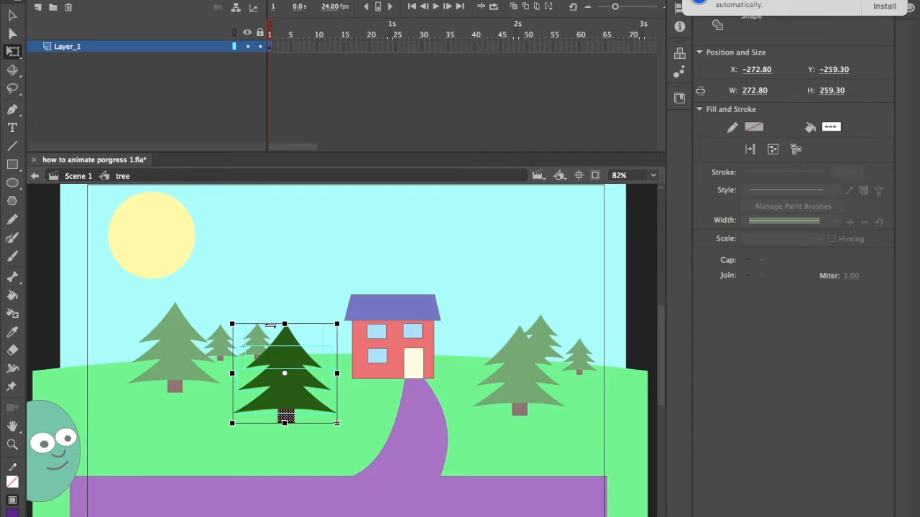
{"action": "left_click", "coordinate": [211, 138]}
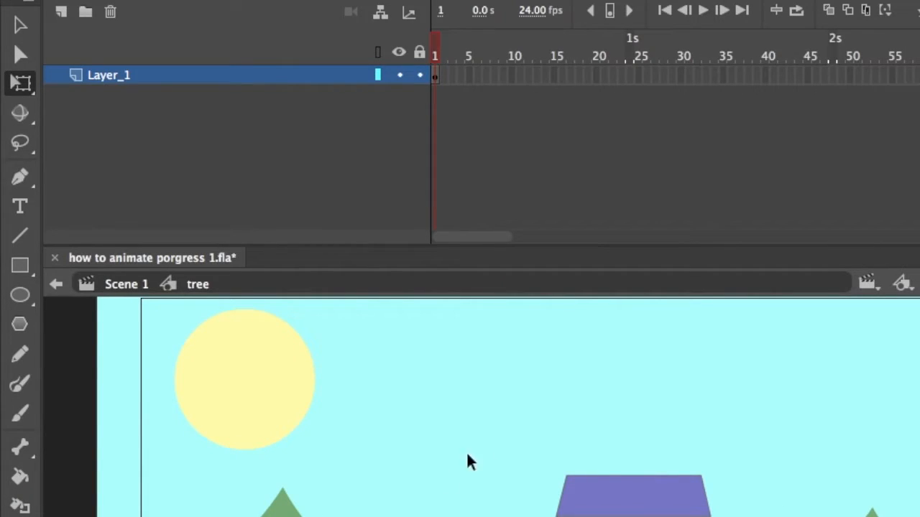
- Add a new layer above Layer_1 in the tree symbol and name it light
{"action": "left_click", "coordinate": [62, 12]}
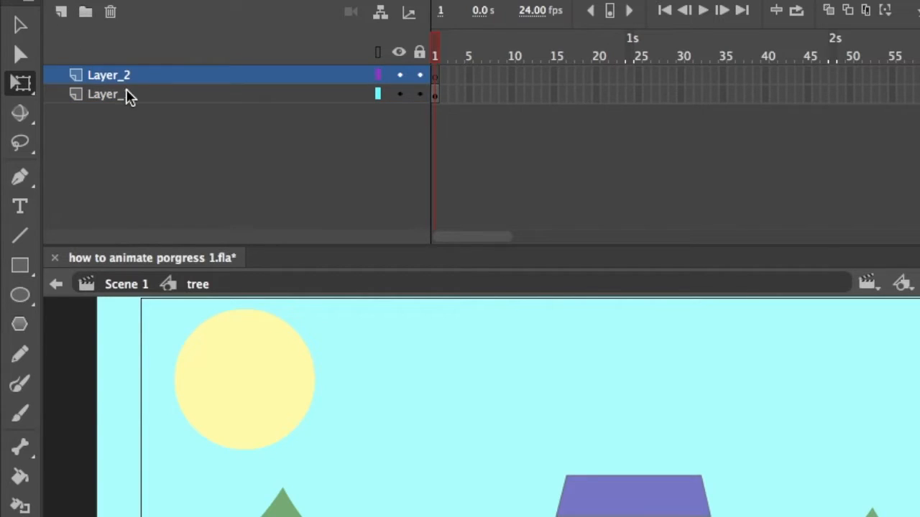
{"action": "double_click", "coordinate": [141, 76]}
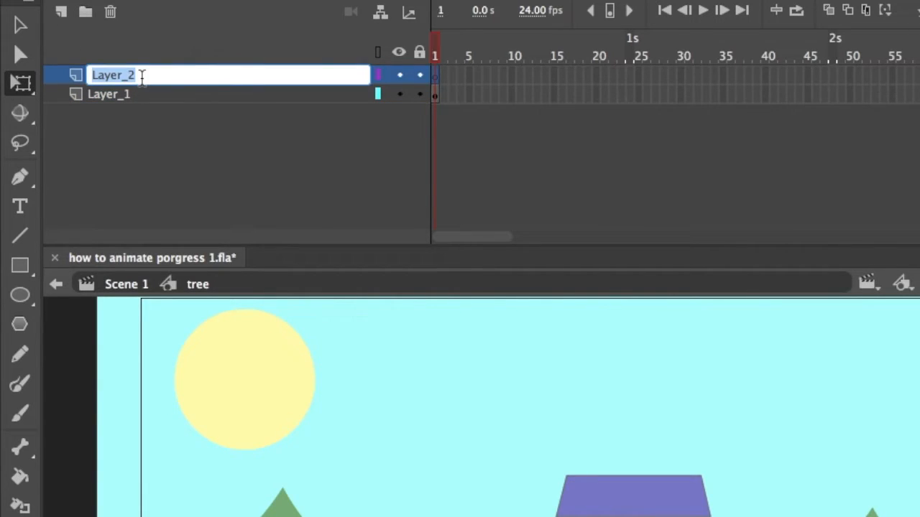
{"action": "type", "text": "light"}
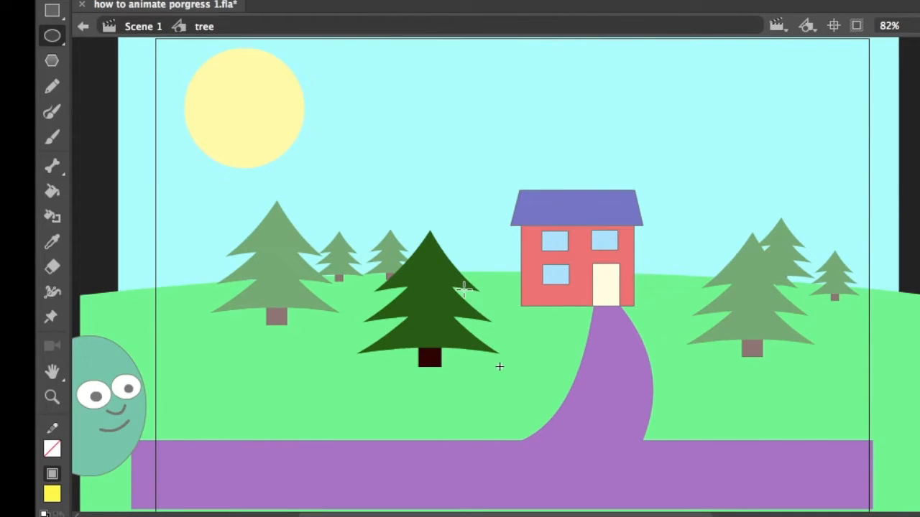
- Draw small yellow ovals without outlines as lights at the tree's six branch tips and its peak
{"action": "key", "text": "ctrl+equal"}
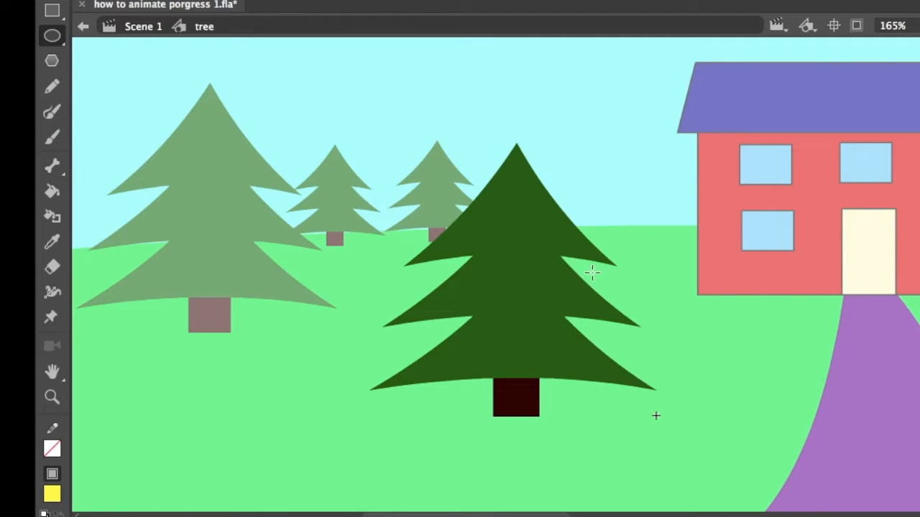
{"action": "left_click_drag", "start_coordinate": [606, 265], "coordinate": [622, 280]}
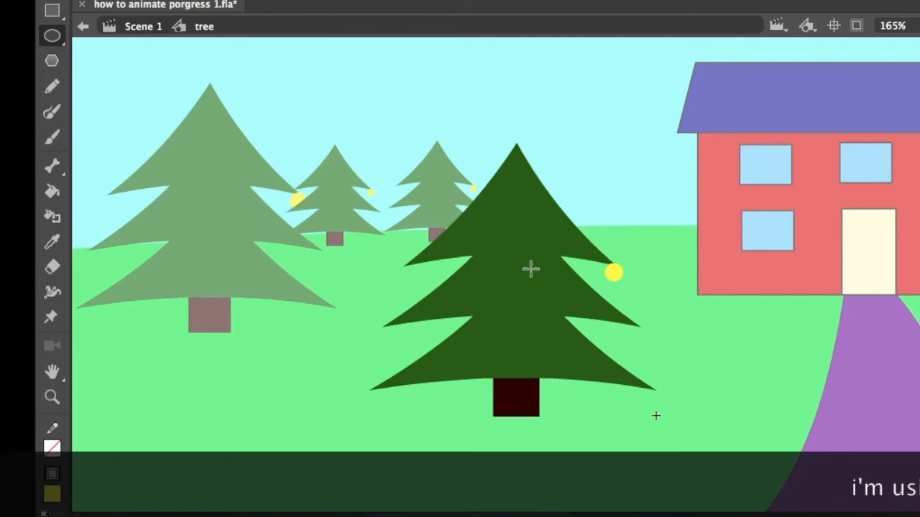
{"action": "left_click_drag", "start_coordinate": [395, 265], "coordinate": [413, 278]}
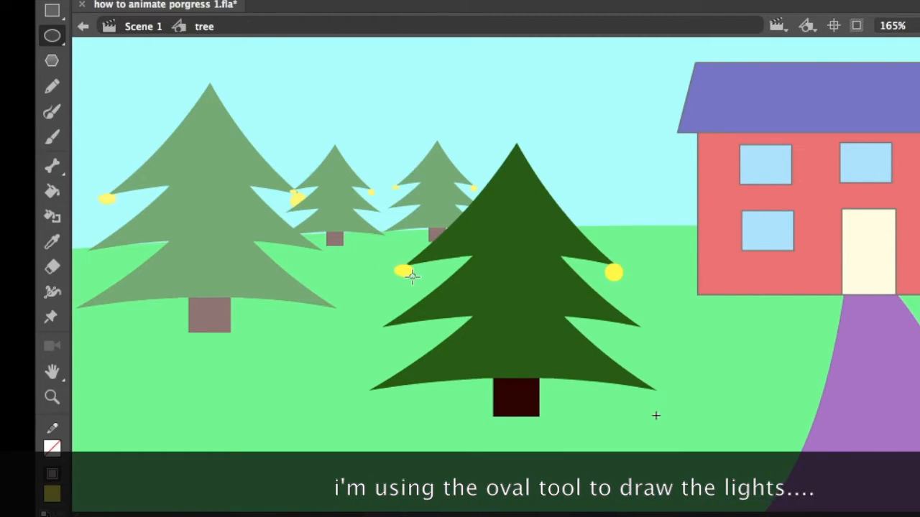
{"action": "left_click_drag", "start_coordinate": [381, 329], "coordinate": [387, 335]}
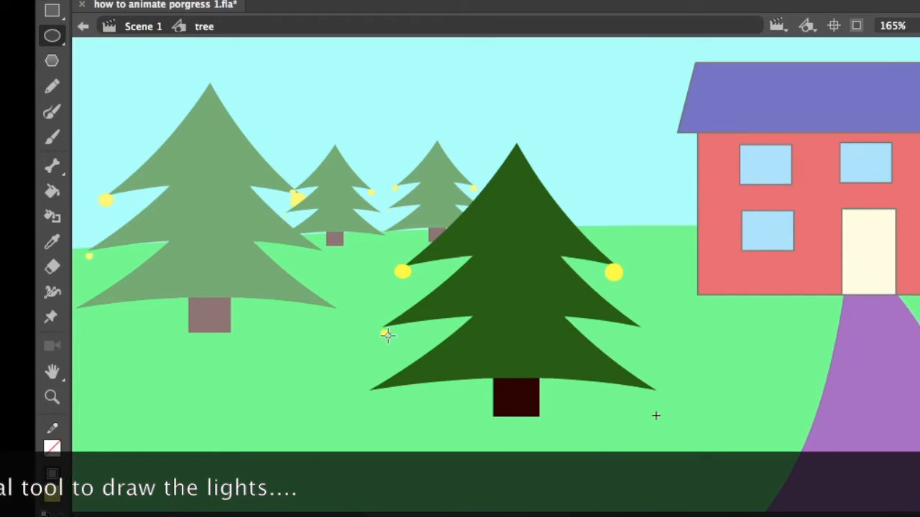
{"action": "left_click_drag", "start_coordinate": [637, 333], "coordinate": [645, 341]}
{"action": "left_click_drag", "start_coordinate": [652, 400], "coordinate": [661, 407]}
{"action": "left_click_drag", "start_coordinate": [365, 394], "coordinate": [377, 402]}
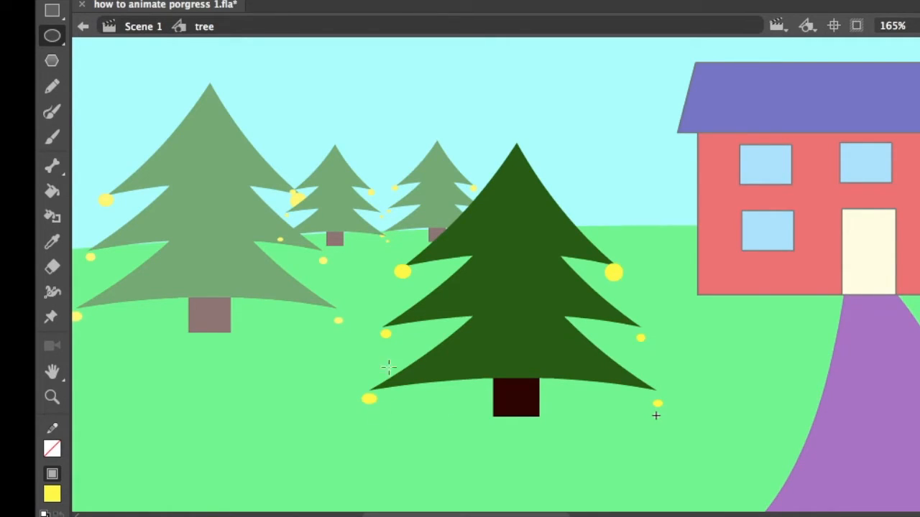
{"action": "left_click_drag", "start_coordinate": [514, 135], "coordinate": [524, 145]}
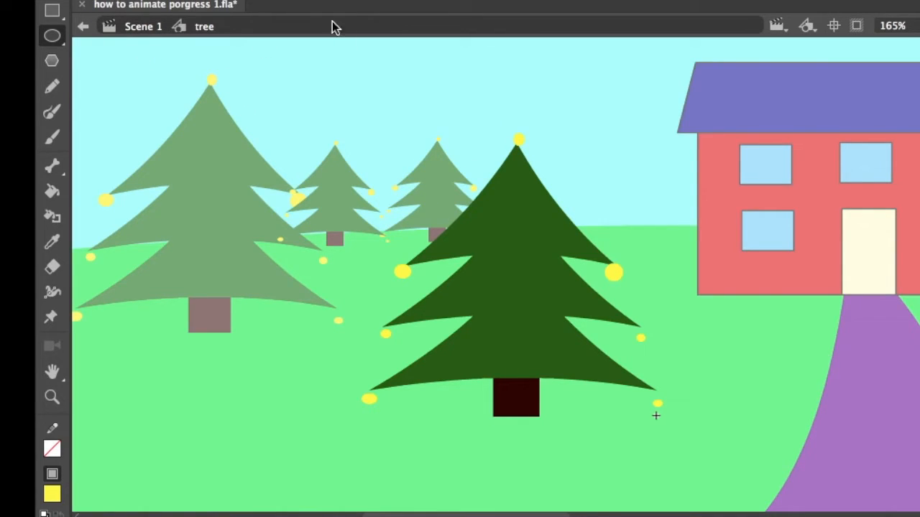
{"action": "key", "text": "v"}
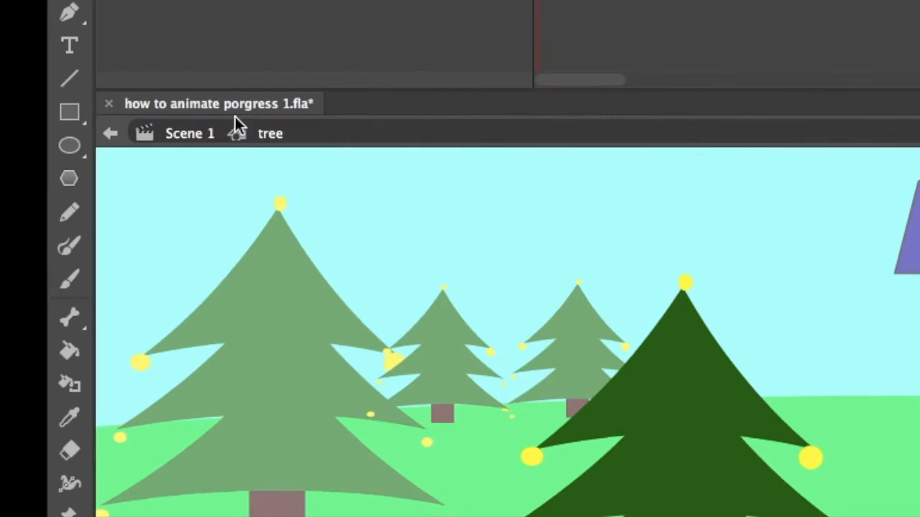
- Return to Scene 1 and examine the lights on all the tree instances
{"action": "left_click", "coordinate": [188, 138]}
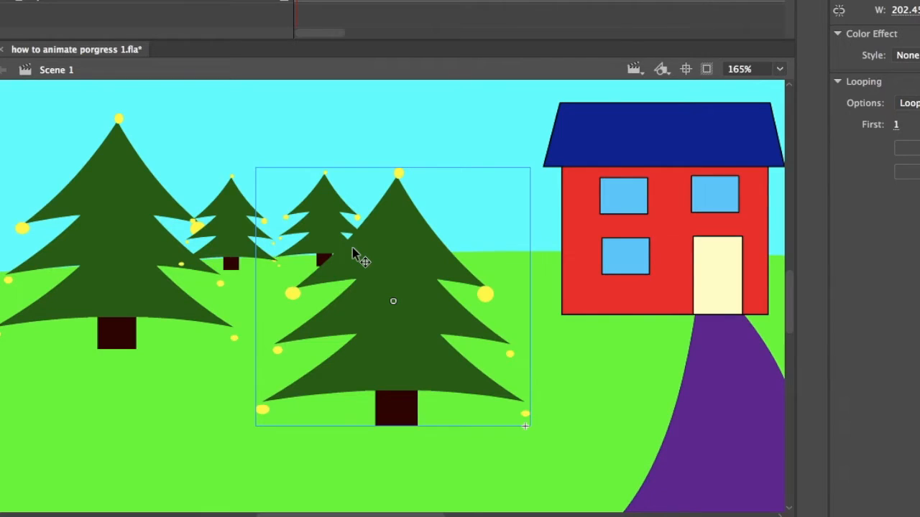
{"action": "key", "text": "ctrl+minus"}
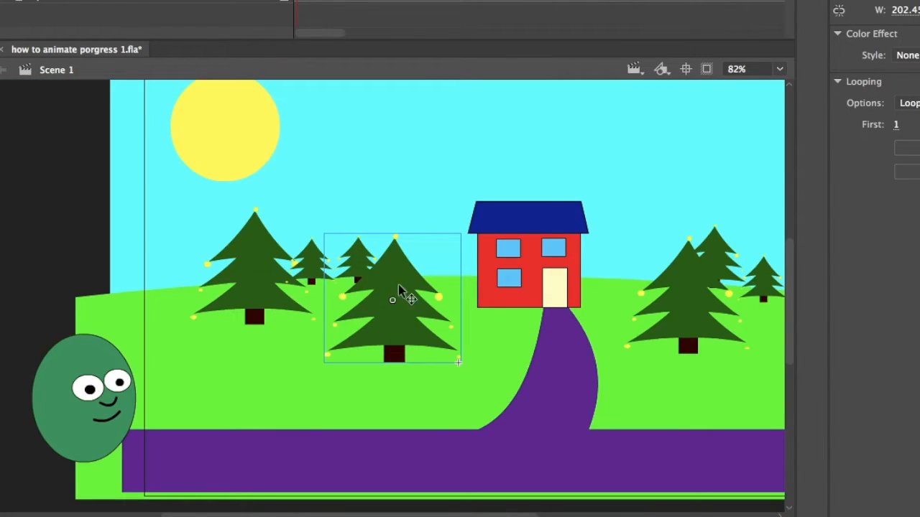
{"action": "scroll", "coordinate": [596, 370], "scroll_direction": "right", "scroll_amount": 4}
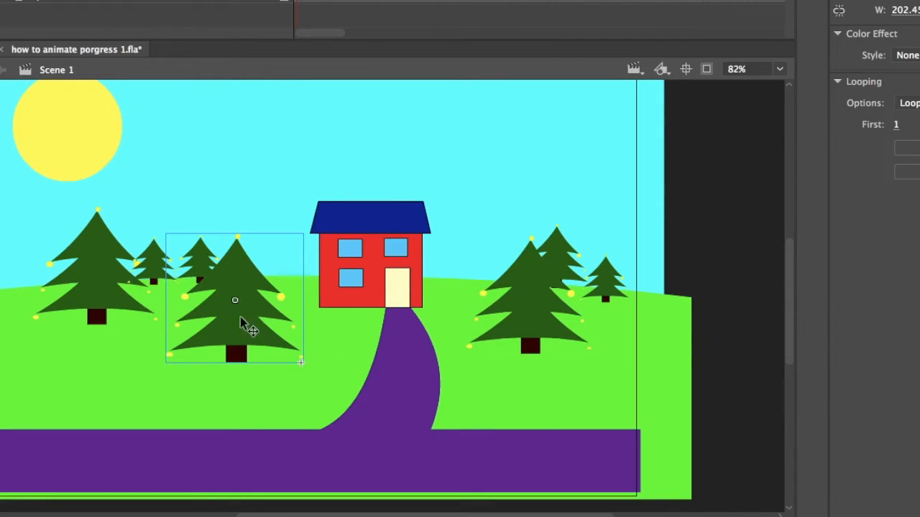
{"action": "scroll", "coordinate": [227, 321], "scroll_direction": "left", "scroll_amount": 2}
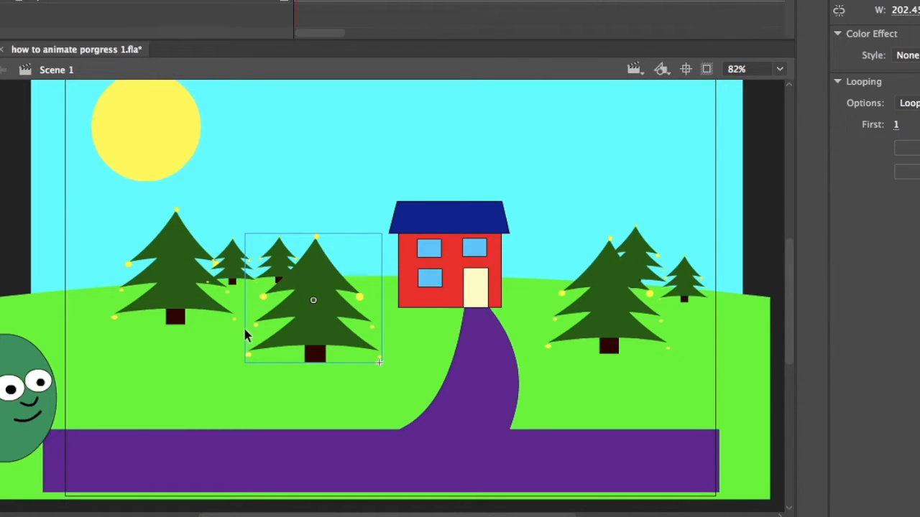
- Reopen the tree symbol, cut its light layer, and return to Scene 1
{"action": "double_click", "coordinate": [317, 325]}
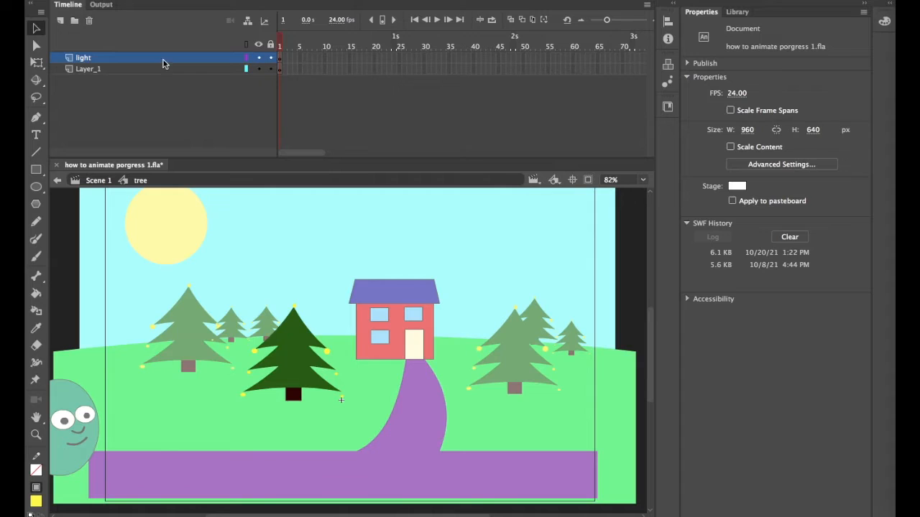
{"action": "right_click", "coordinate": [153, 60]}
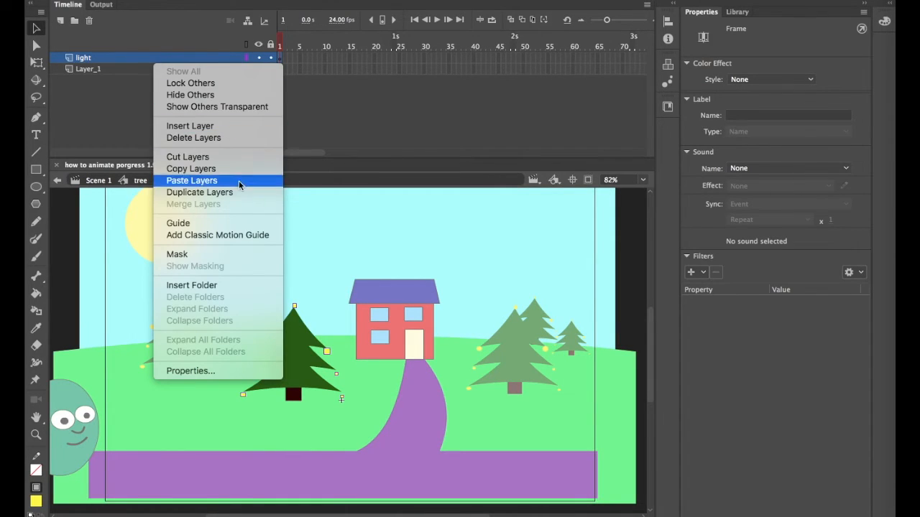
{"action": "left_click", "coordinate": [235, 157]}
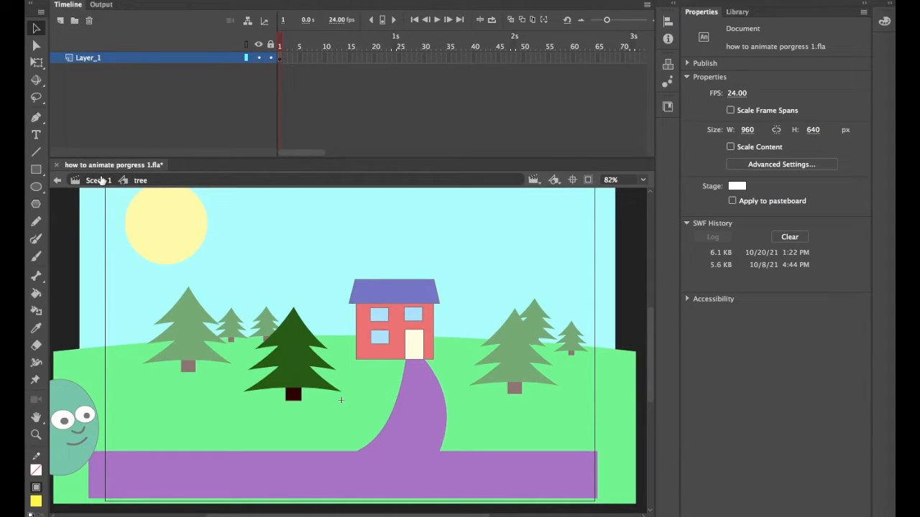
{"action": "left_click", "coordinate": [99, 181]}
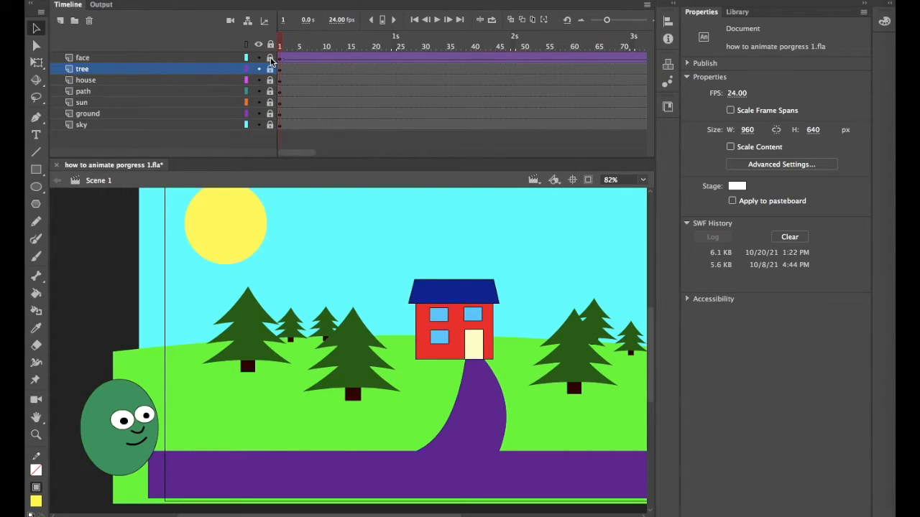
- Open the green Face symbol for editing and rename its existing layer face
{"action": "left_click", "coordinate": [117, 449]}
{"action": "scroll", "coordinate": [116, 449], "scroll_direction": "left", "scroll_amount": 2}
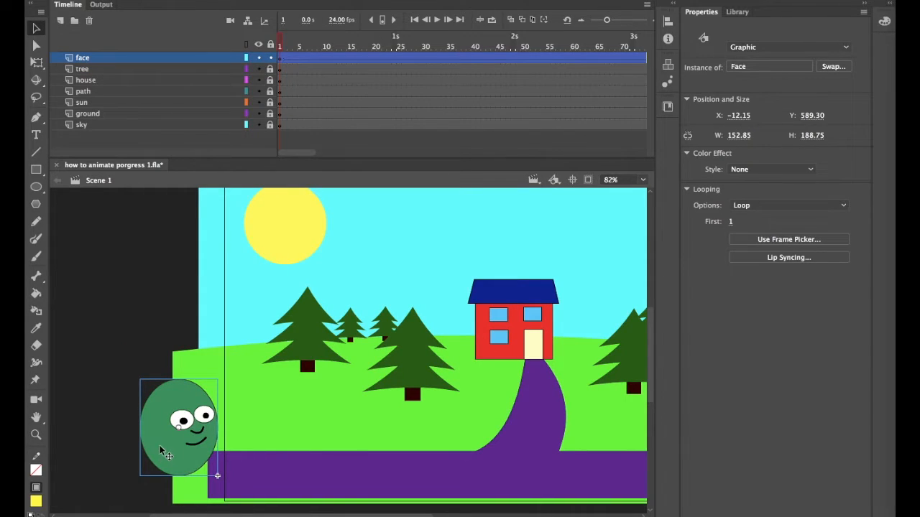
{"action": "double_click", "coordinate": [188, 443]}
{"action": "key", "text": "ctrl+="}
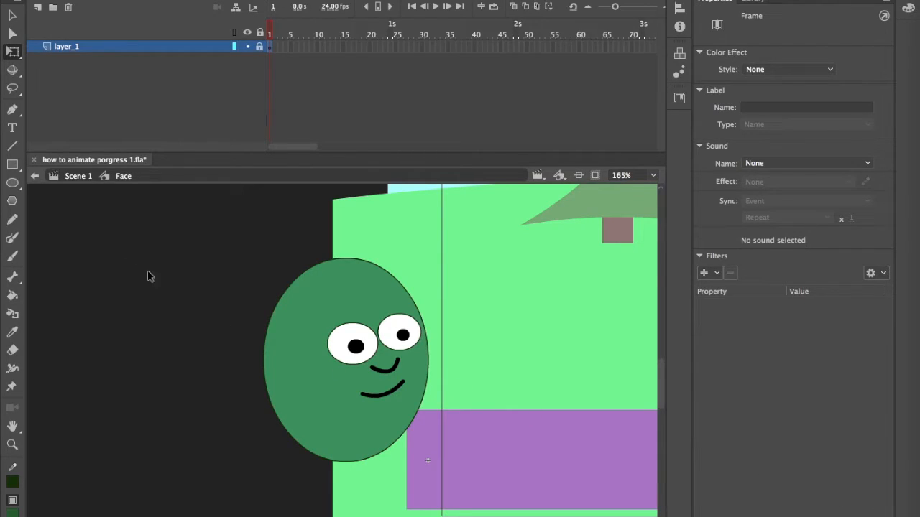
{"action": "double_click", "coordinate": [83, 46]}
{"action": "type", "text": "f"}
{"action": "key", "text": "Return"}
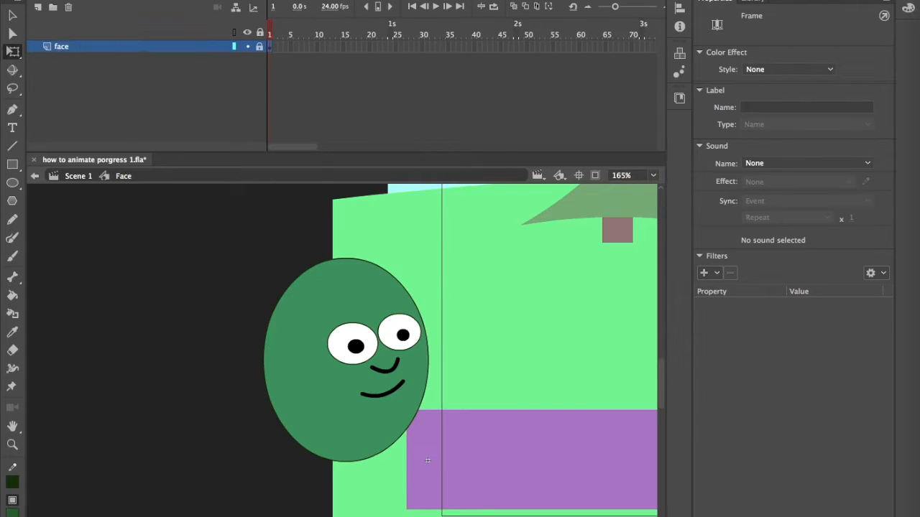
- Add a new layer above the face layer and name it hand
{"action": "left_click", "coordinate": [39, 8]}
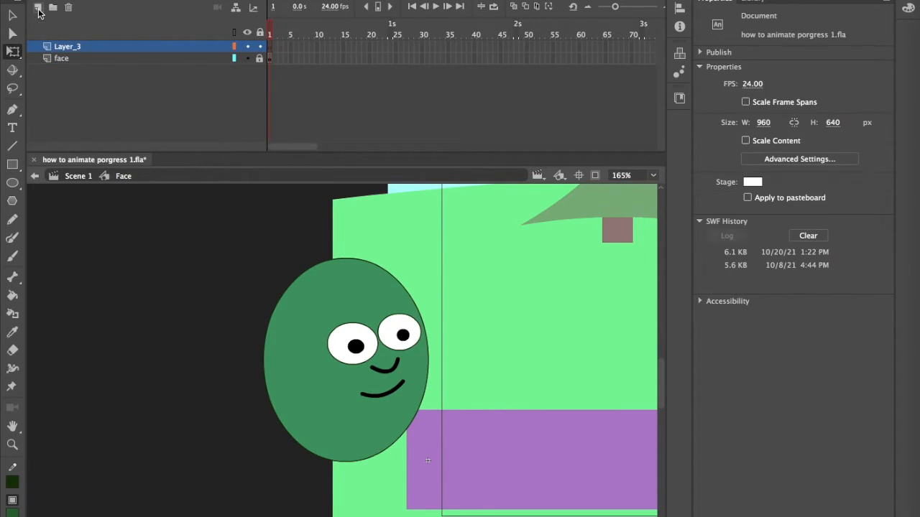
{"action": "double_click", "coordinate": [68, 46]}
{"action": "type", "text": "han"}
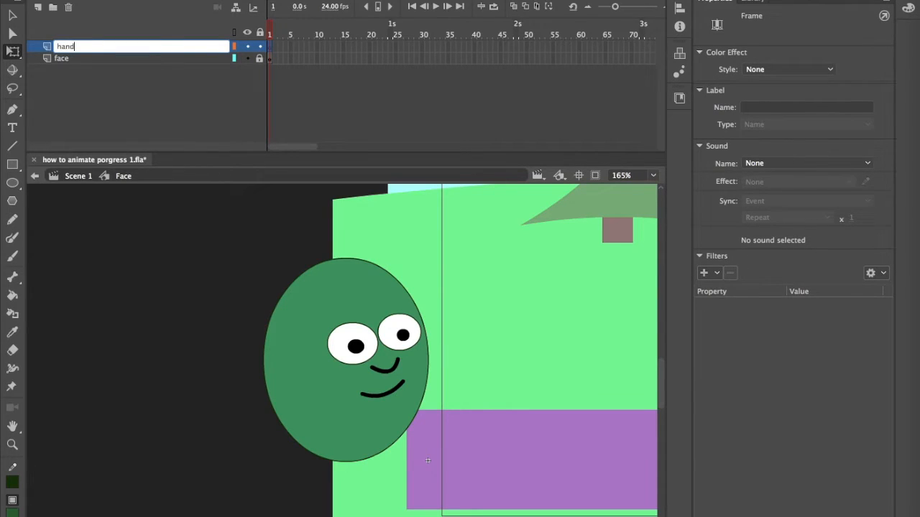
{"action": "type", "text": "d"}
{"action": "key", "text": "Return"}
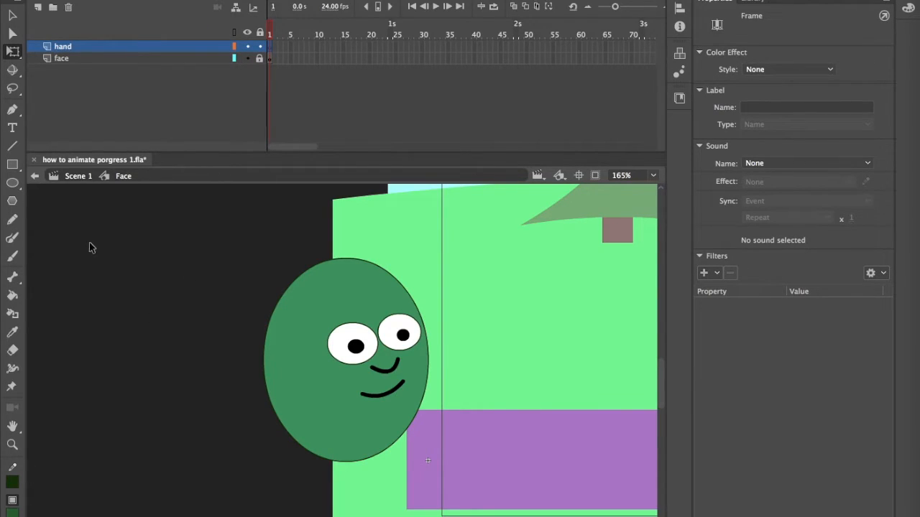
- Draw a small upright dark green oval with a darker green outline over the face's lower-left side
{"action": "left_click", "coordinate": [13, 183]}
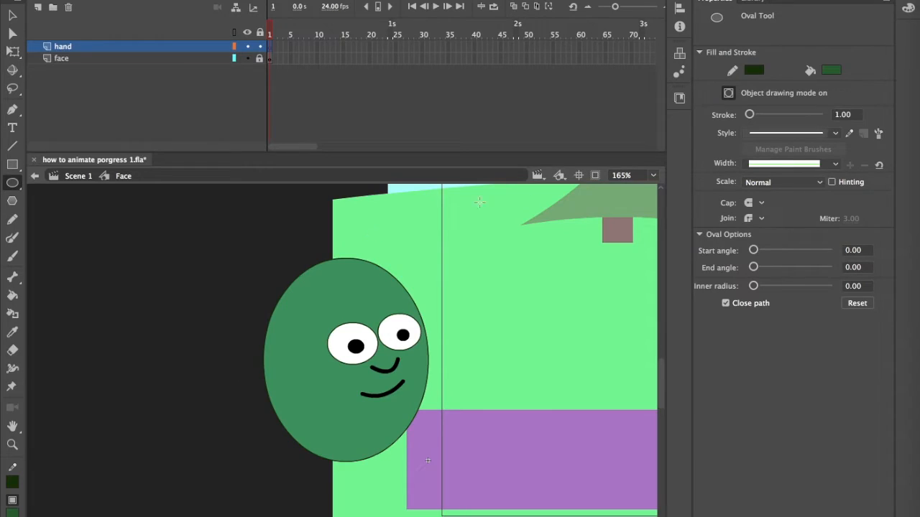
{"action": "left_click", "coordinate": [832, 71]}
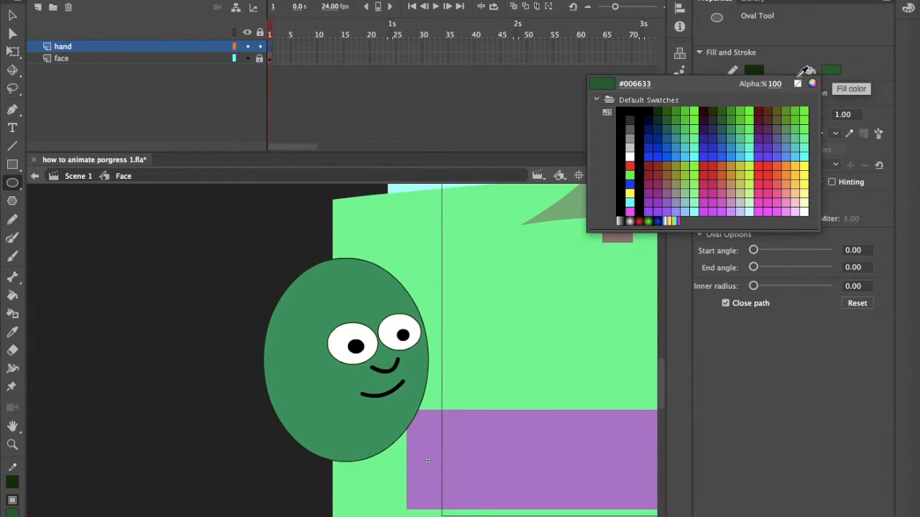
{"action": "left_click", "coordinate": [674, 117]}
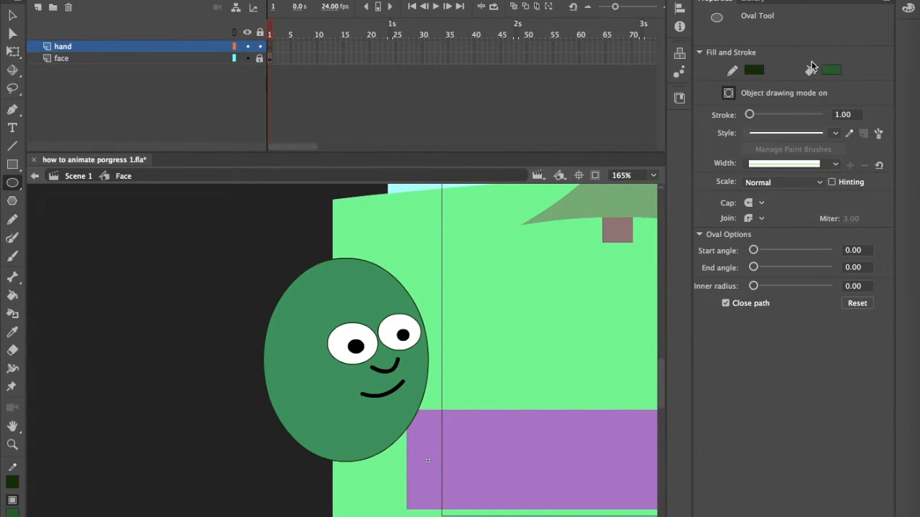
{"action": "left_click", "coordinate": [752, 71]}
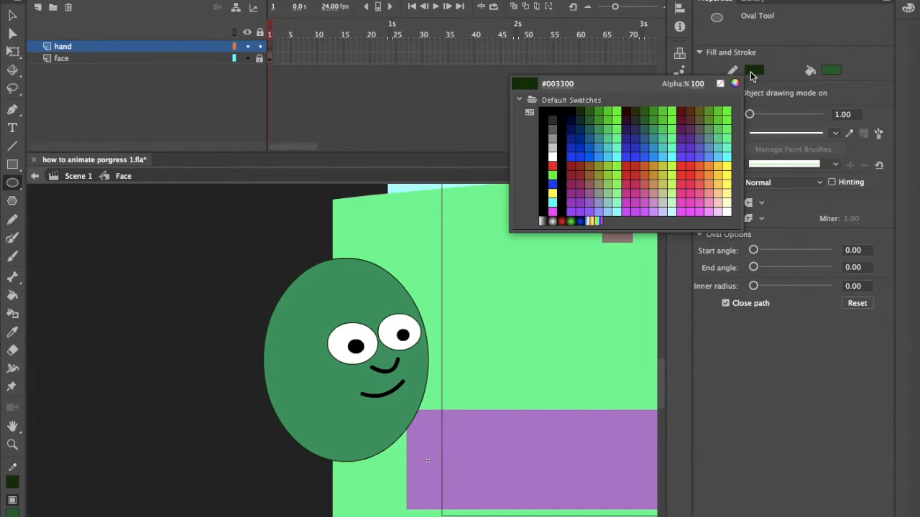
{"action": "left_click", "coordinate": [580, 111]}
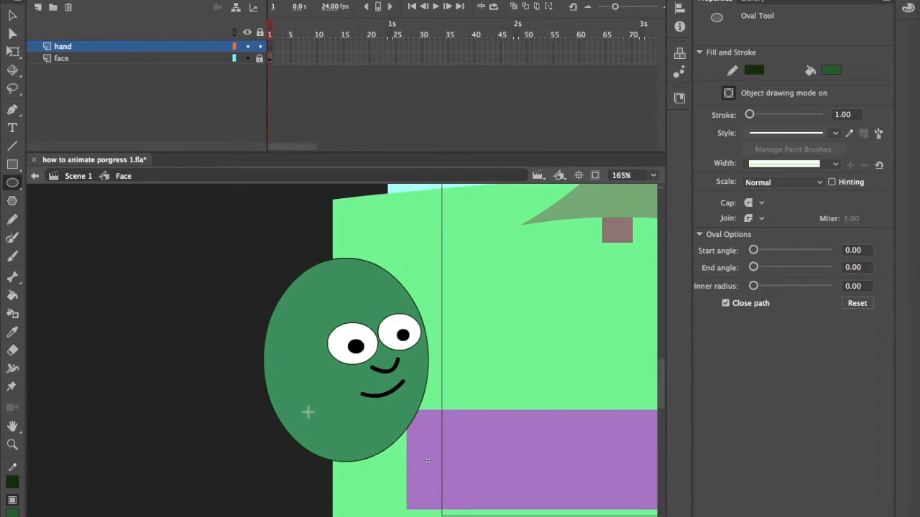
{"action": "left_click_drag", "start_coordinate": [297, 409], "coordinate": [327, 449]}
- Bend the oval's right edge inward to start shaping it into a hand about 31 by 44 px
{"action": "key", "text": "v"}
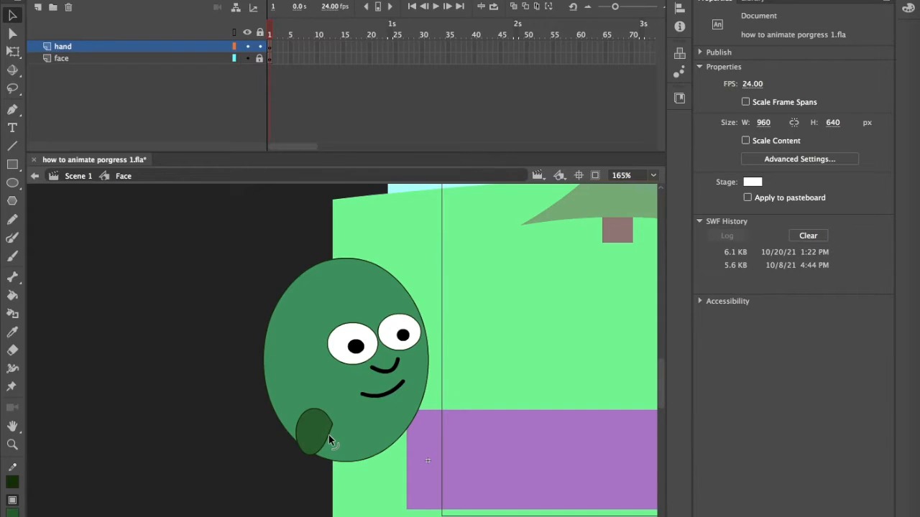
{"action": "left_click_drag", "start_coordinate": [328, 435], "coordinate": [325, 434]}
{"action": "left_click", "coordinate": [321, 436]}
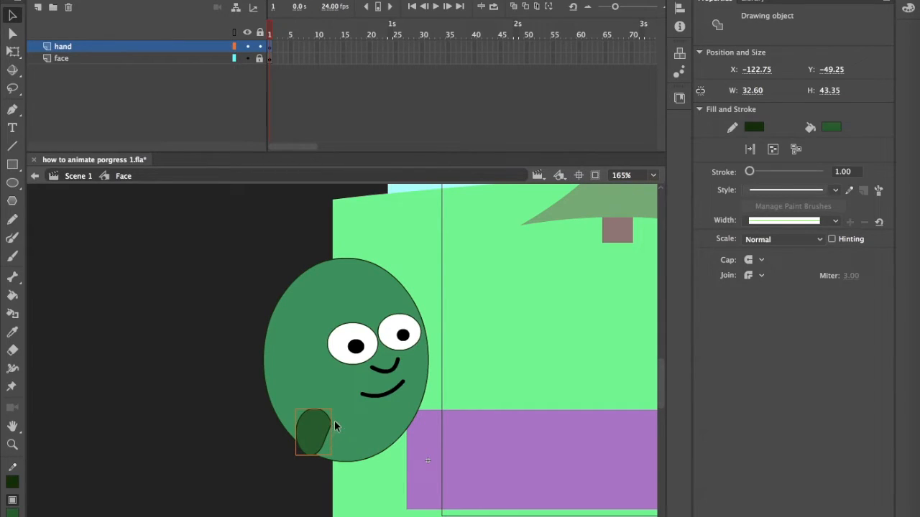
{"action": "key", "text": "q"}
{"action": "mouse_move", "coordinate": [344, 416]}
{"action": "left_mouse_down"}
{"action": "mouse_move", "coordinate": [340, 408]}
{"action": "mouse_move", "coordinate": [342, 425]}
{"action": "left_mouse_up"}
{"action": "left_click", "coordinate": [344, 430]}
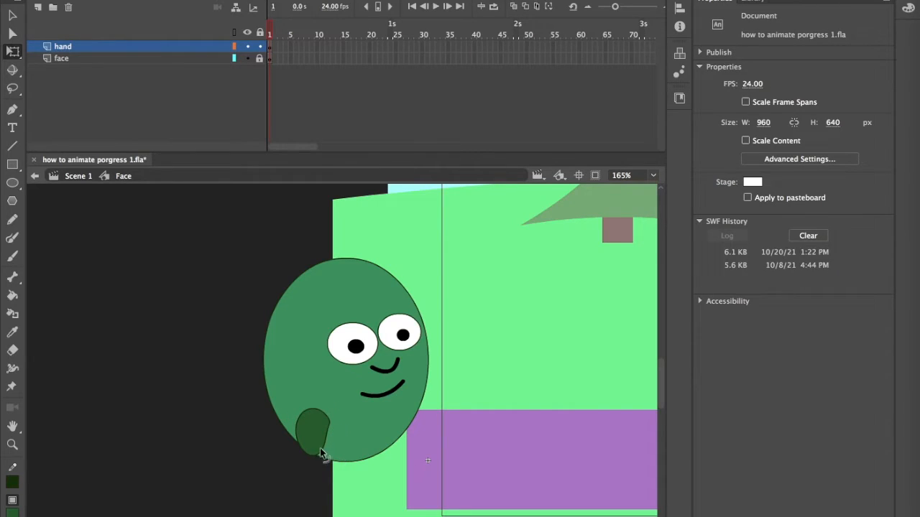
{"action": "left_click", "coordinate": [314, 439]}
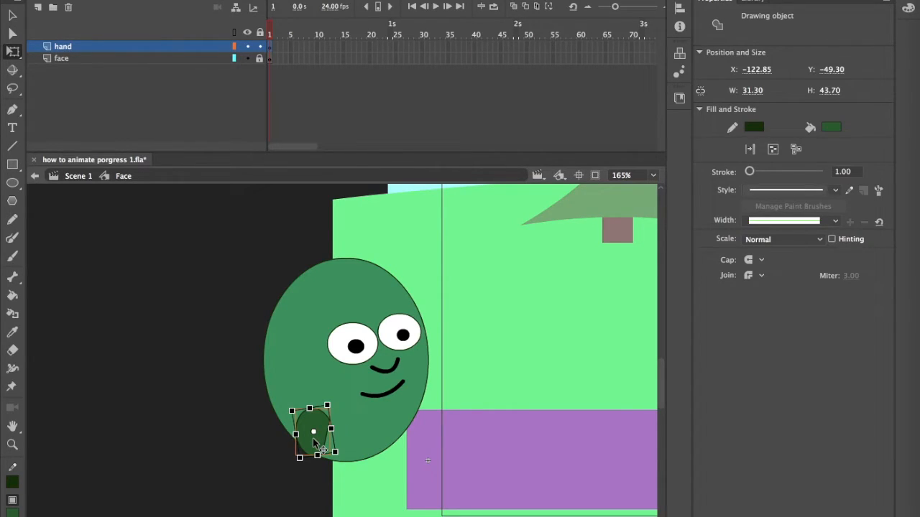
- Move the hand to the face's lower-left edge and curve its inner side further inward
{"action": "key", "text": "v"}
{"action": "left_click_drag", "start_coordinate": [313, 438], "coordinate": [293, 434]}
{"action": "left_click", "coordinate": [310, 426]}
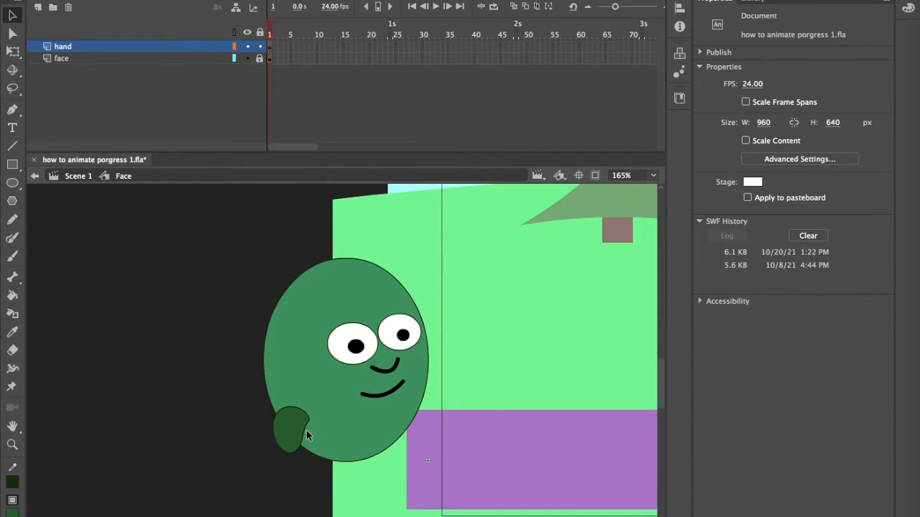
{"action": "left_click", "coordinate": [286, 428]}
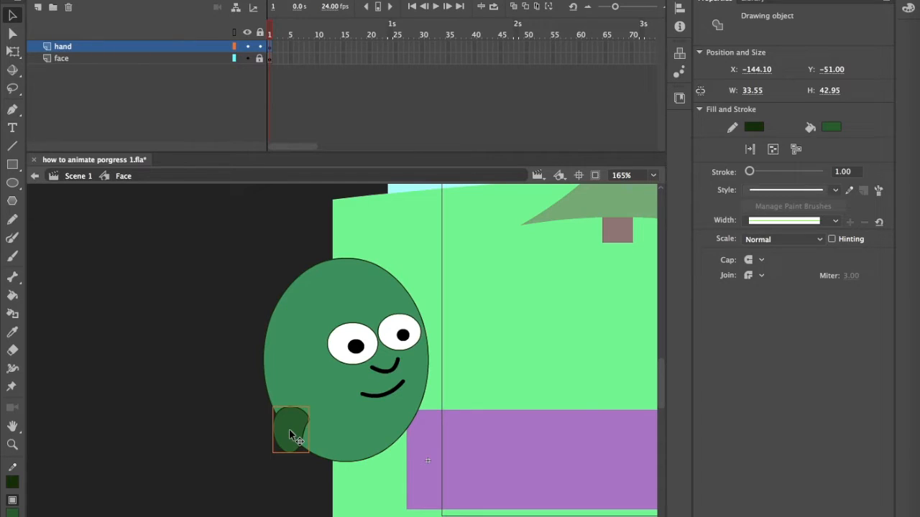
{"action": "mouse_move", "coordinate": [275, 429]}
{"action": "left_mouse_down"}
{"action": "mouse_move", "coordinate": [332, 444]}
{"action": "mouse_move", "coordinate": [291, 434]}
{"action": "left_mouse_up"}
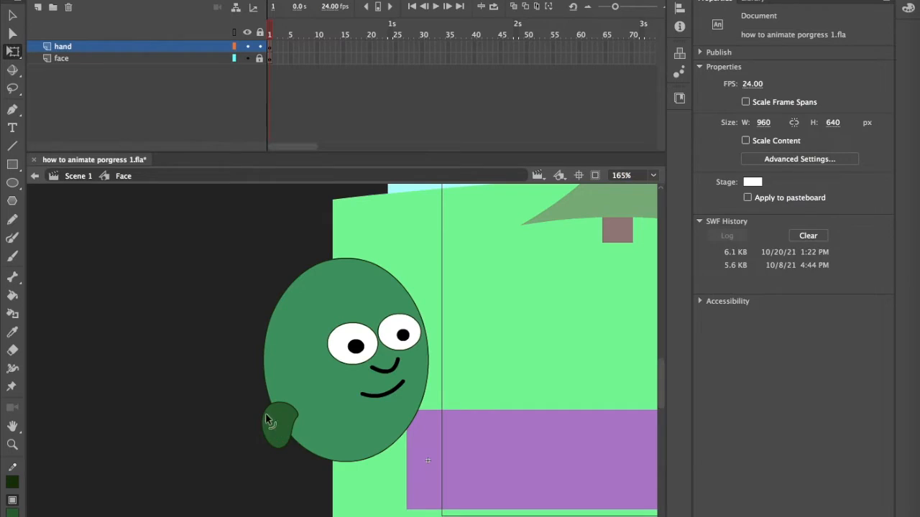
- Convert the hand shape into a graphic symbol named hand
{"action": "left_click_drag", "start_coordinate": [227, 387], "coordinate": [345, 480]}
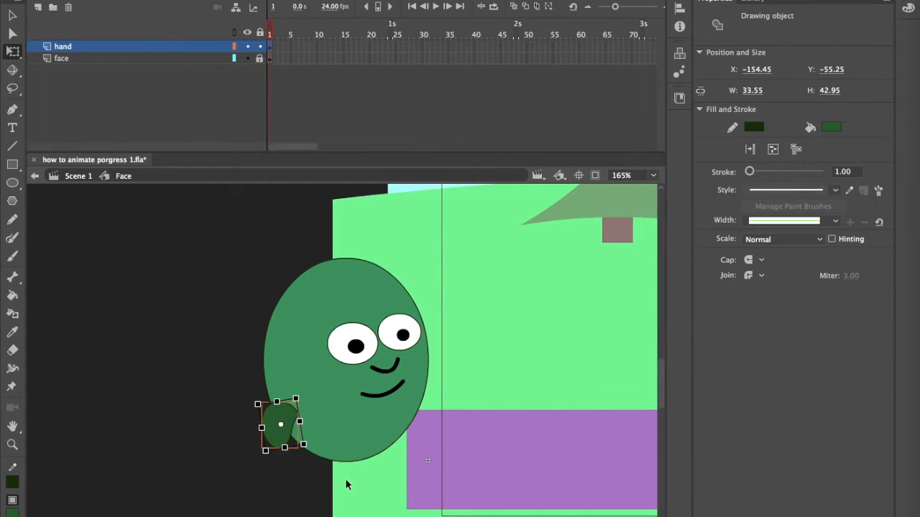
{"action": "right_click", "coordinate": [289, 429]}
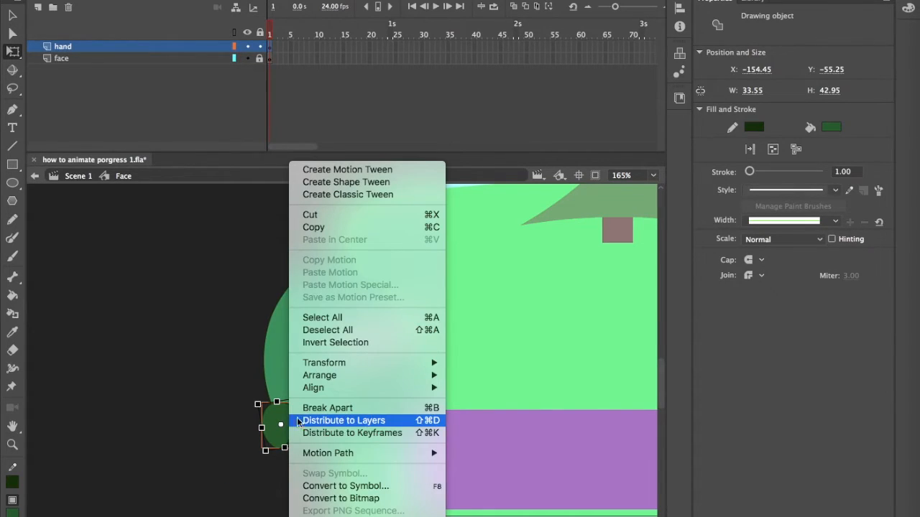
{"action": "left_click", "coordinate": [351, 488]}
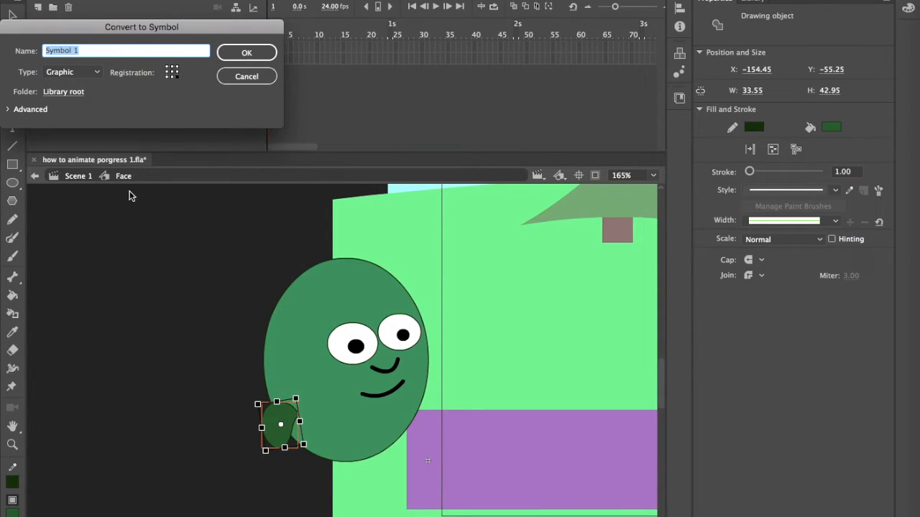
{"action": "type", "text": "hand"}
{"action": "key", "text": "Return"}
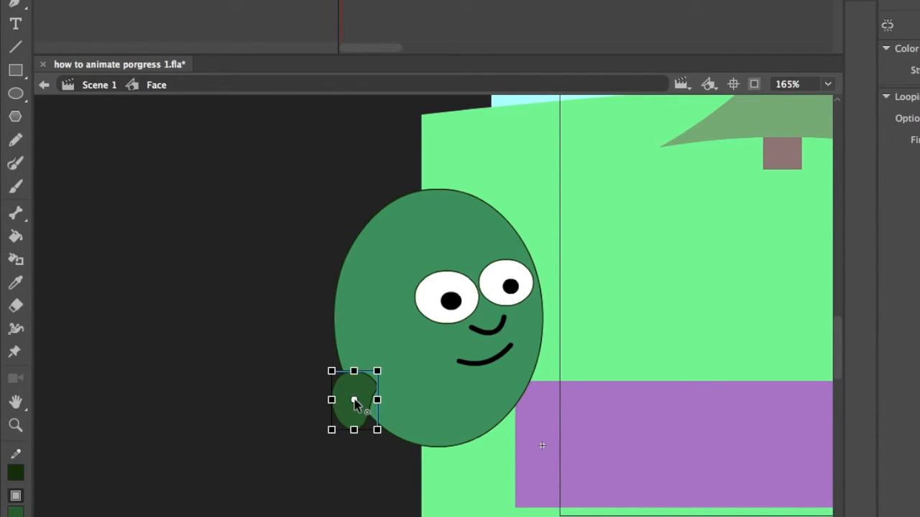
- Move the hand's transformation point just above it and rotate the hand outward around that pivot
{"action": "left_click_drag", "start_coordinate": [355, 399], "coordinate": [361, 355]}
{"action": "left_click_drag", "start_coordinate": [388, 442], "coordinate": [271, 432]}
{"action": "left_click_drag", "start_coordinate": [267, 316], "coordinate": [369, 428]}
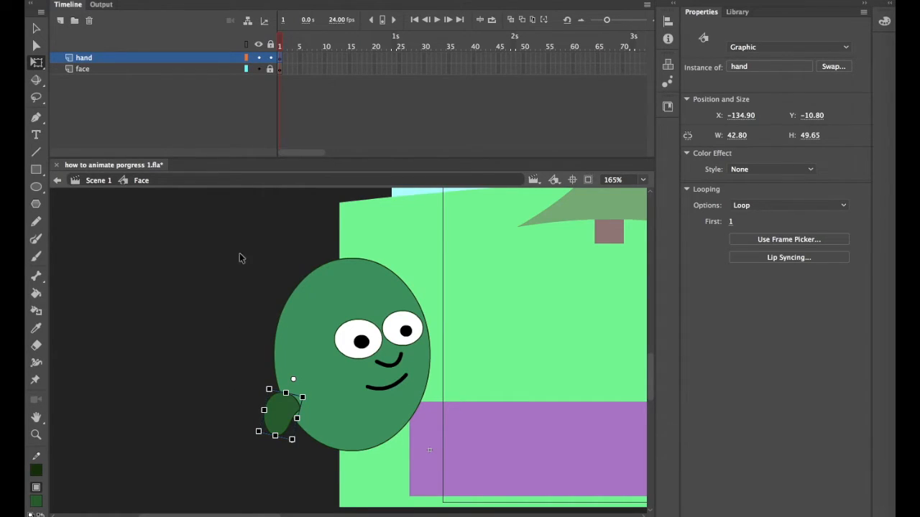
- Insert keyframes at frame 24 on both the hand and face layers
{"action": "left_click", "coordinate": [394, 62]}
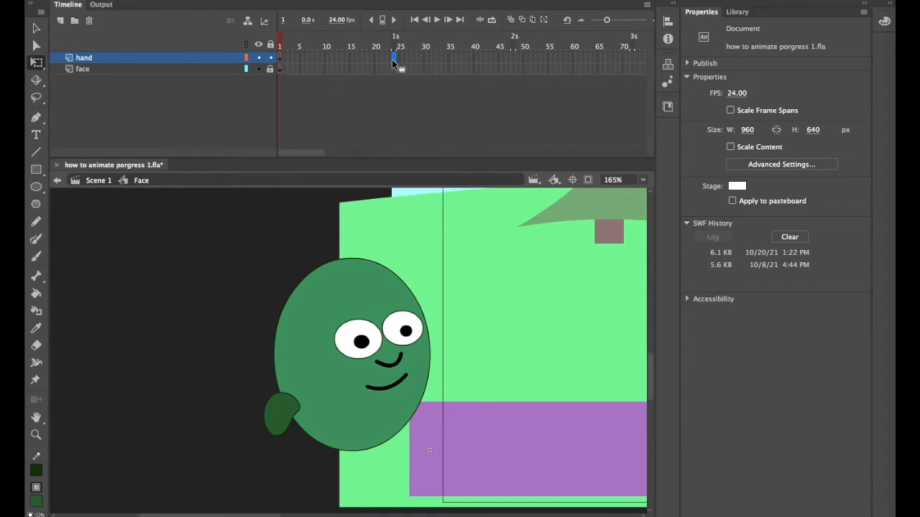
{"action": "right_click", "coordinate": [393, 61]}
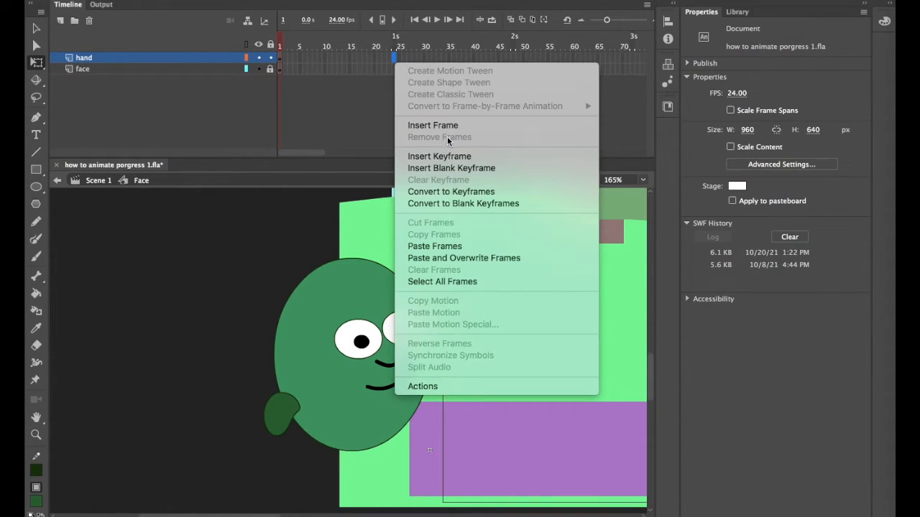
{"action": "left_click", "coordinate": [453, 159]}
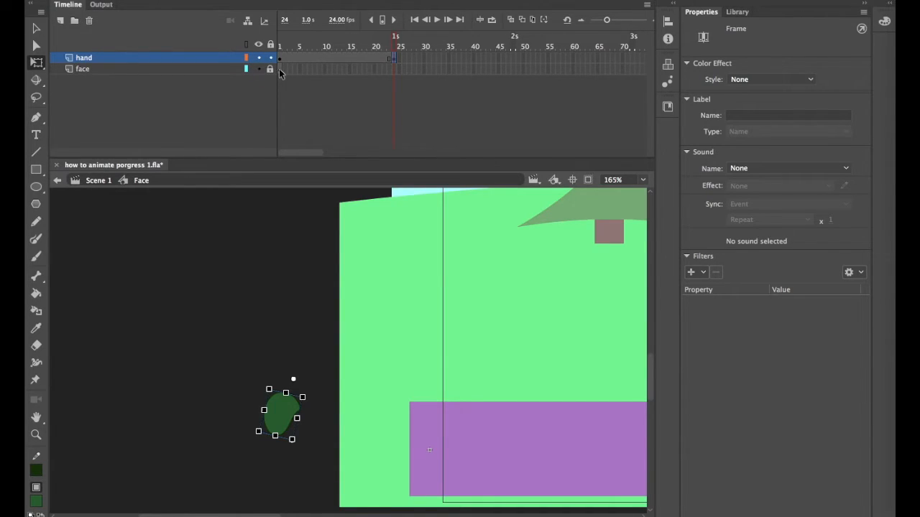
{"action": "left_click", "coordinate": [393, 70]}
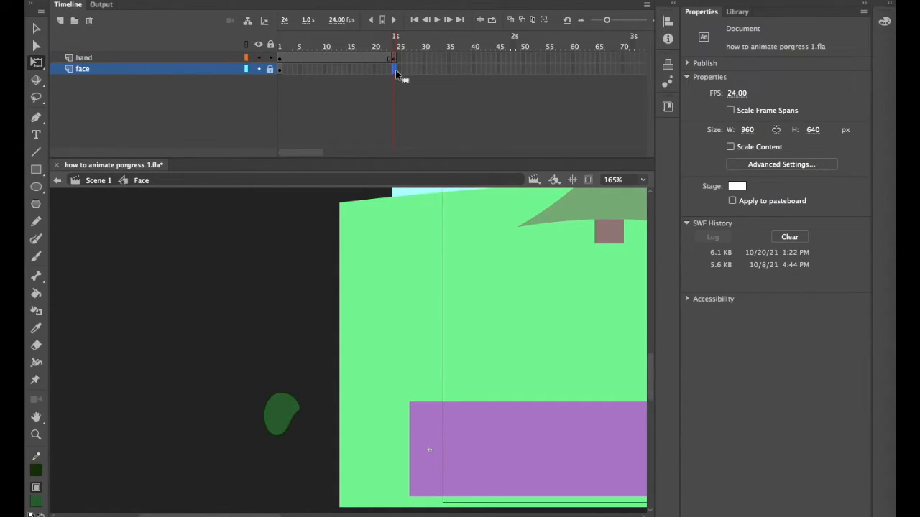
{"action": "right_click", "coordinate": [395, 72]}
{"action": "left_click", "coordinate": [479, 171]}
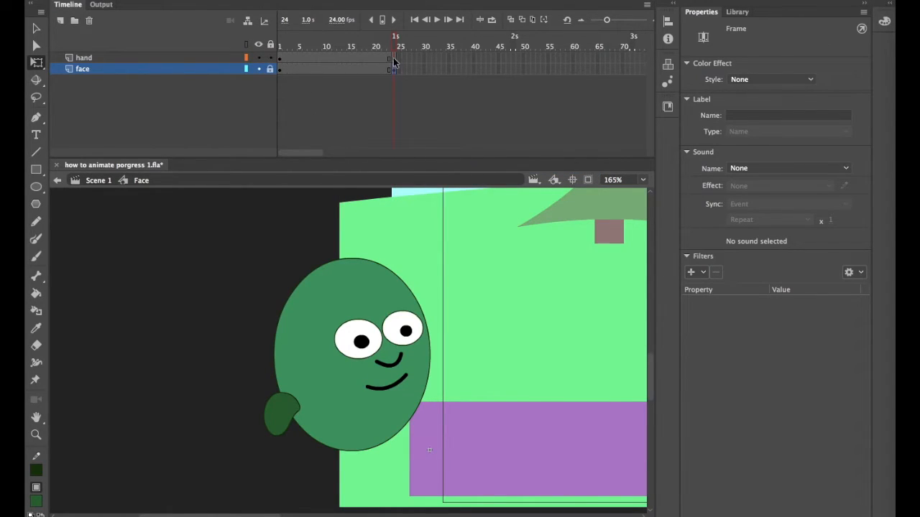
- Insert a keyframe at frame 13 on the hand layer and rotate the hand inward over the face
{"action": "left_click", "coordinate": [335, 58]}
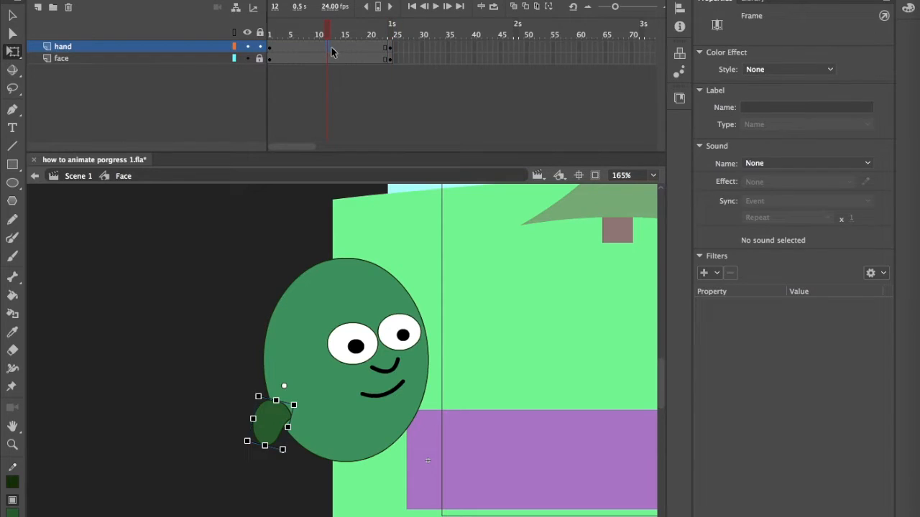
{"action": "left_click", "coordinate": [331, 47]}
{"action": "right_click", "coordinate": [335, 49]}
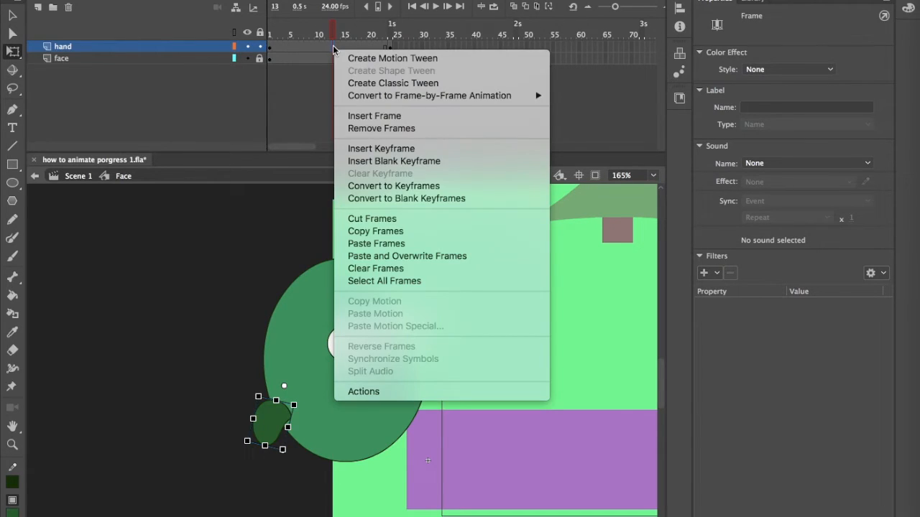
{"action": "left_click", "coordinate": [393, 149]}
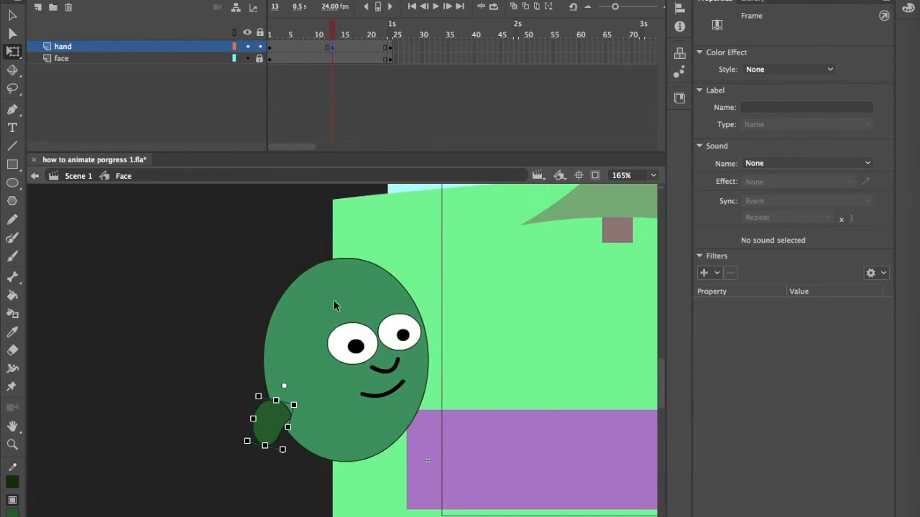
{"action": "left_click_drag", "start_coordinate": [295, 463], "coordinate": [345, 450]}
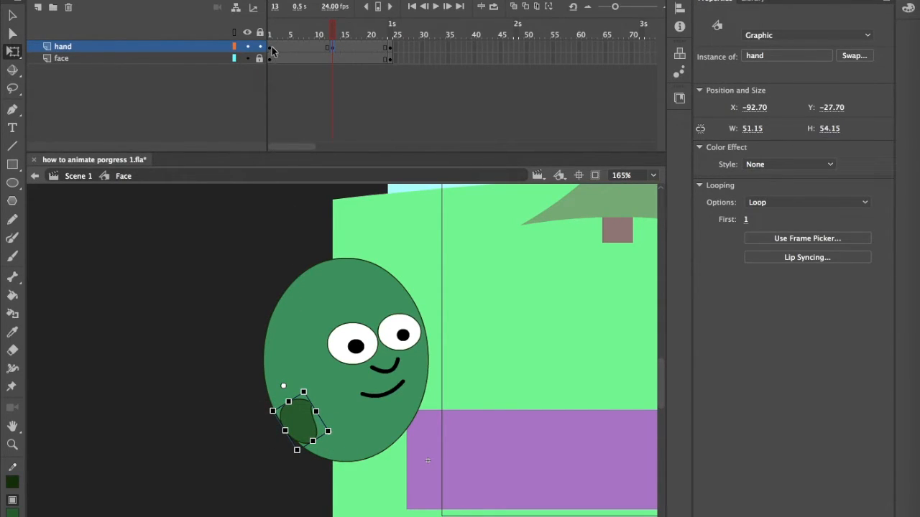
- Compare the hand's poses at frames 1, 13 and 24
{"action": "left_click", "coordinate": [270, 47]}
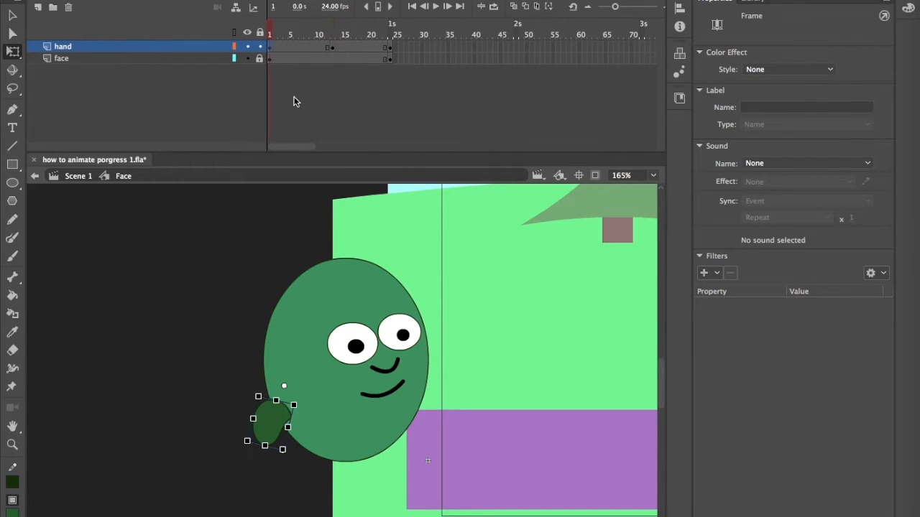
{"action": "left_click", "coordinate": [331, 46]}
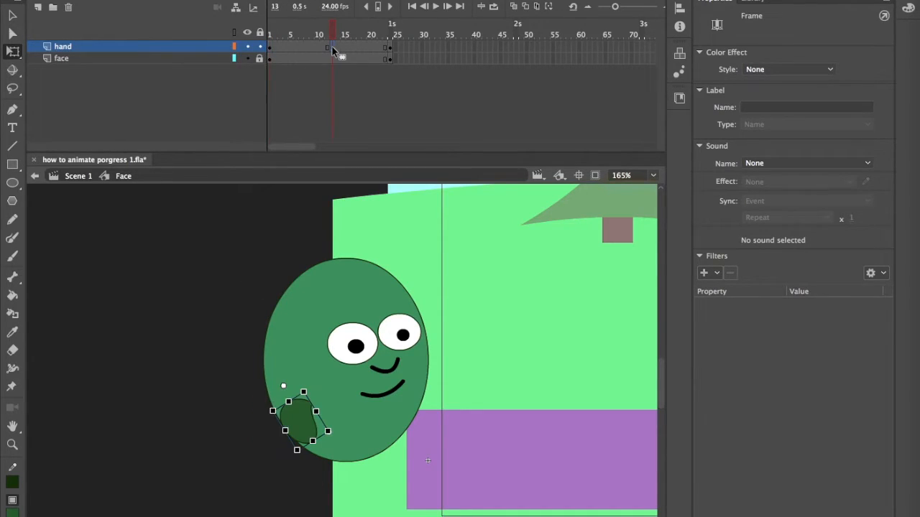
{"action": "left_click", "coordinate": [391, 48]}
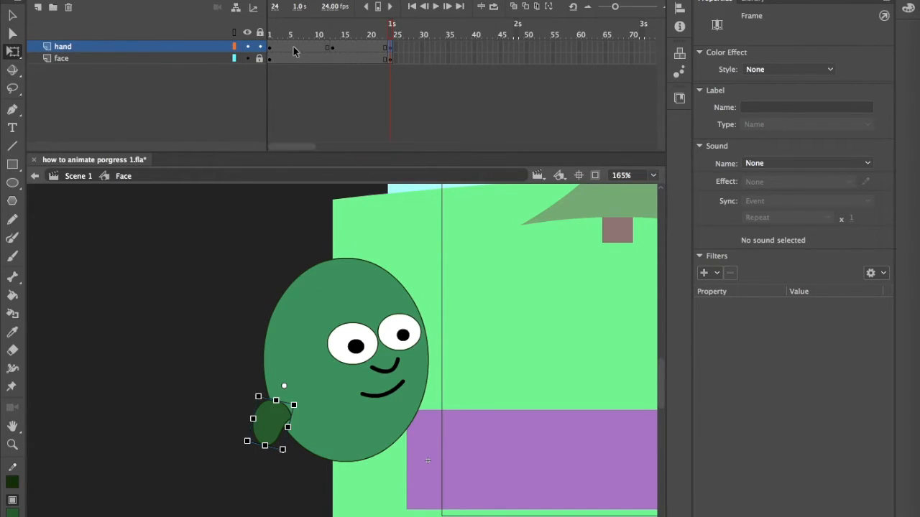
- Create classic tweens across both keyframe spans of the hand layer and play the swing from frame 1
{"action": "left_click_drag", "start_coordinate": [292, 50], "coordinate": [365, 48]}
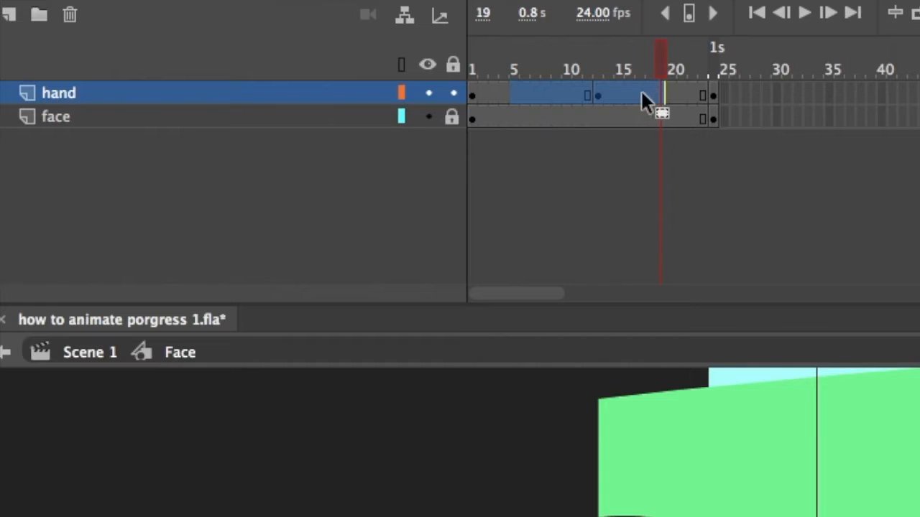
{"action": "right_click", "coordinate": [638, 90]}
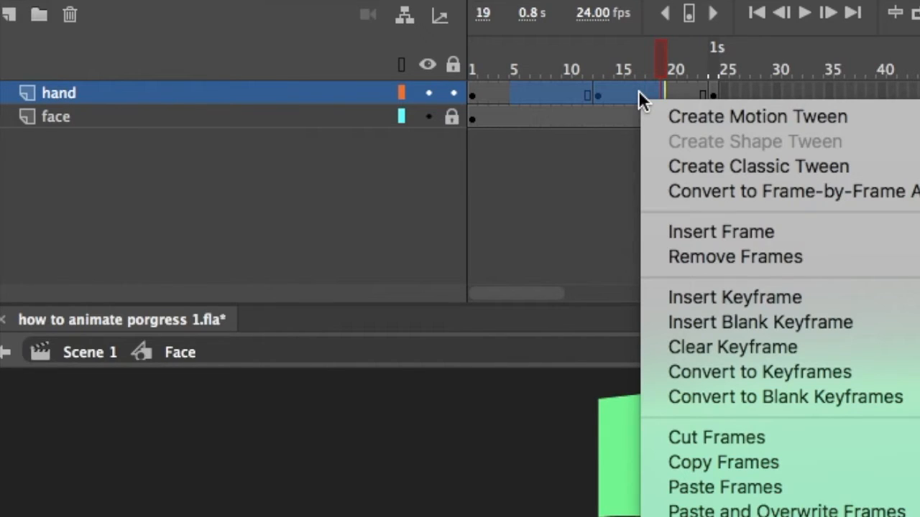
{"action": "left_click", "coordinate": [688, 162]}
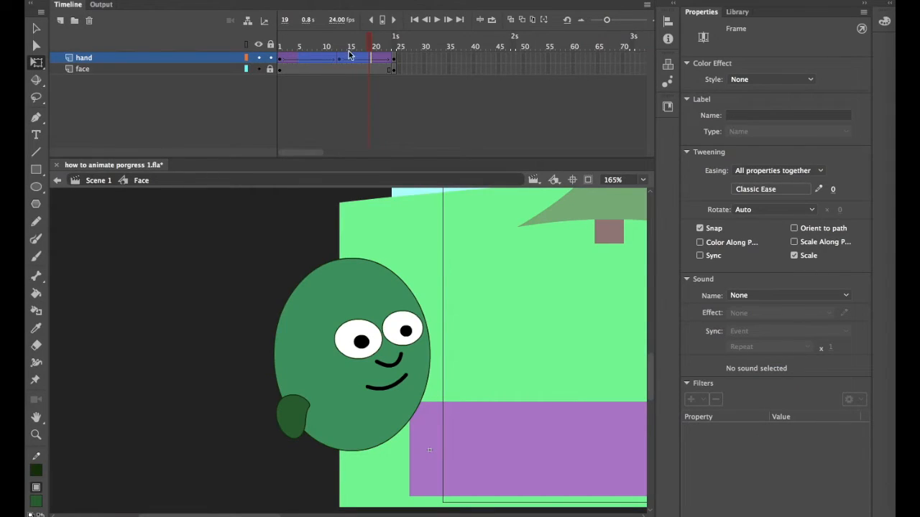
{"action": "left_click", "coordinate": [281, 61]}
{"action": "key", "text": "Return"}
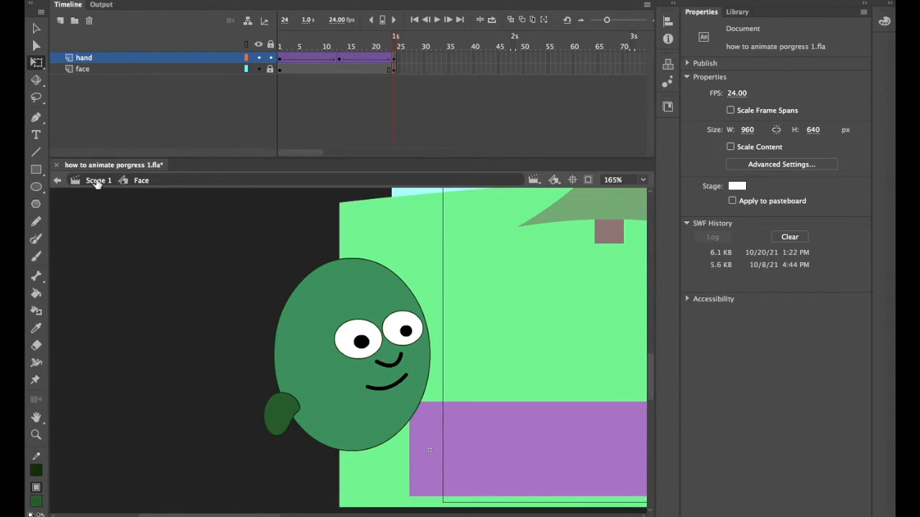
- Leave the face symbol for Scene 1 and fit the stage in the window
{"action": "left_click", "coordinate": [99, 181]}
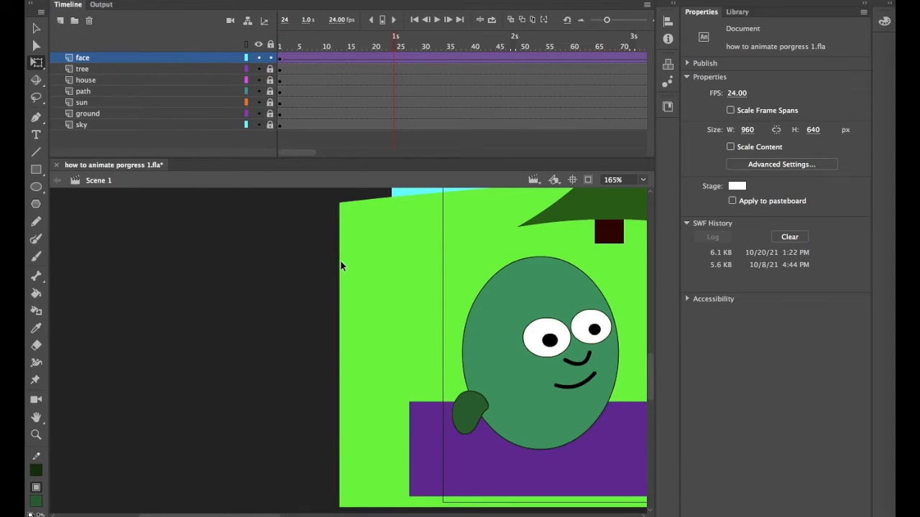
{"action": "left_click", "coordinate": [643, 180]}
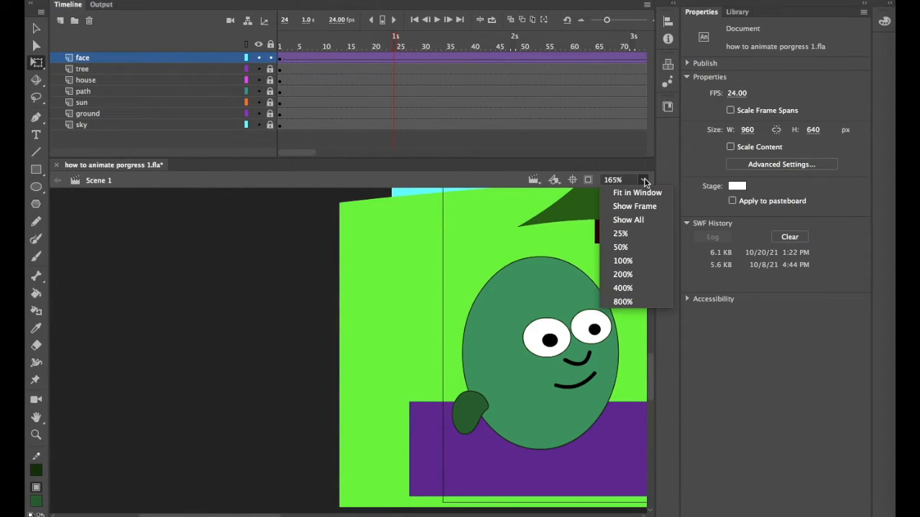
{"action": "left_click", "coordinate": [642, 197]}
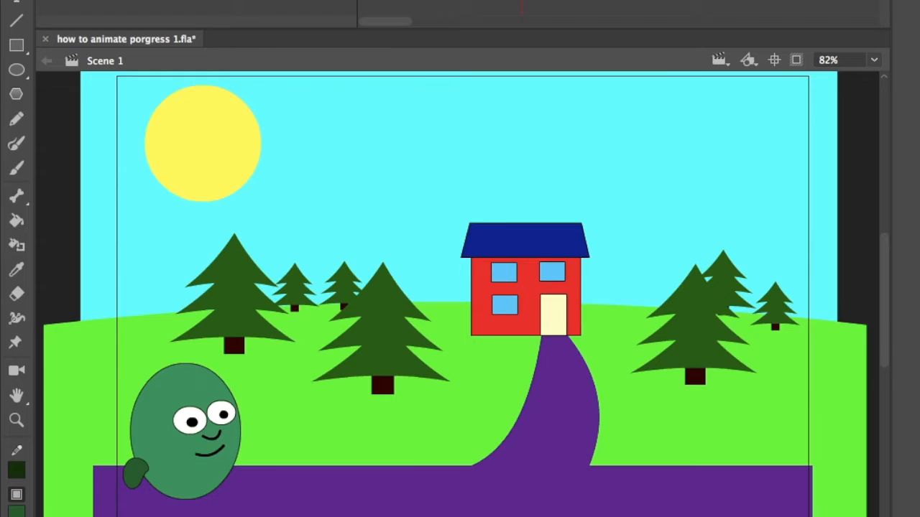
- Play the whole scene from frame 1, and preview it with the hand's loop as a test movie
{"action": "left_click_drag", "start_coordinate": [185, 431], "coordinate": [76, 431]}
{"action": "key", "text": "Escape"}
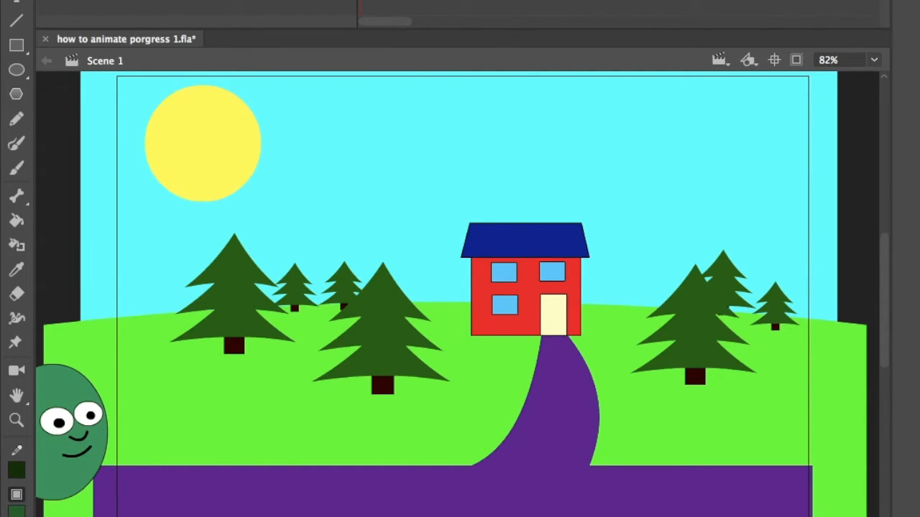
{"action": "key", "text": "Return"}
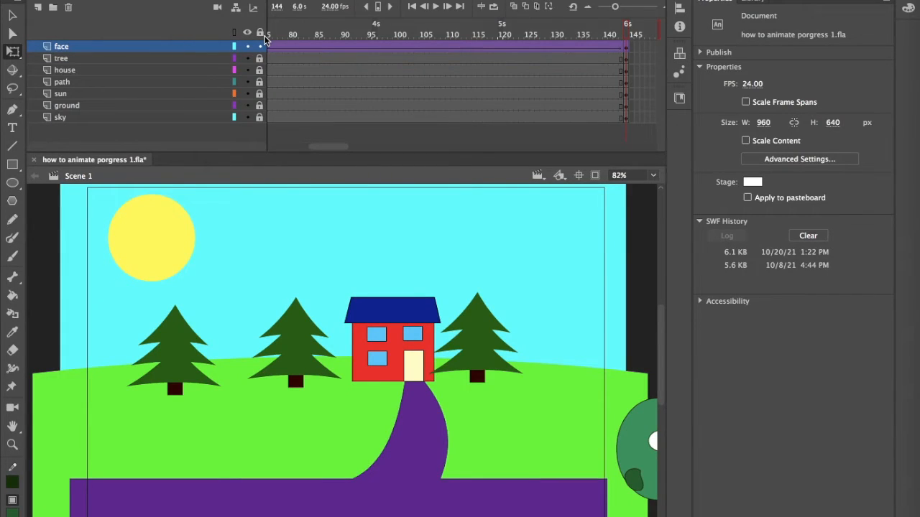
{"action": "key", "text": "ctrl+Return"}
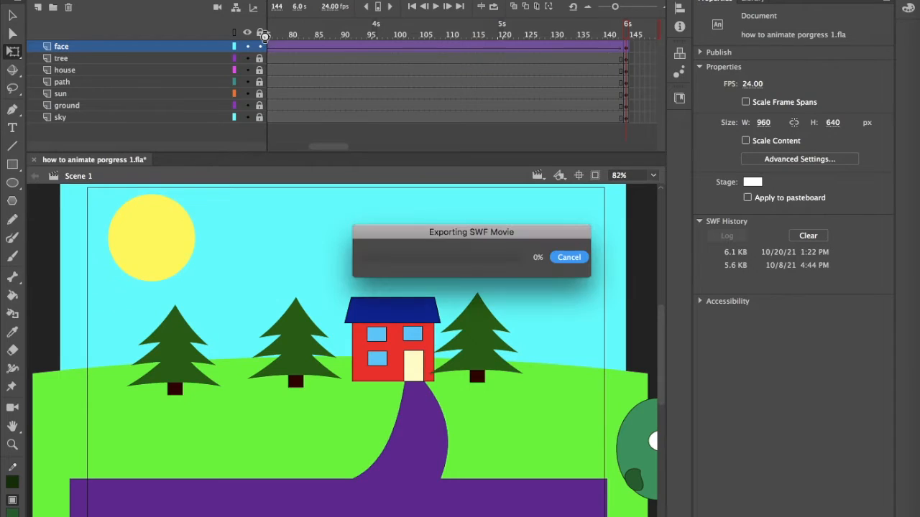
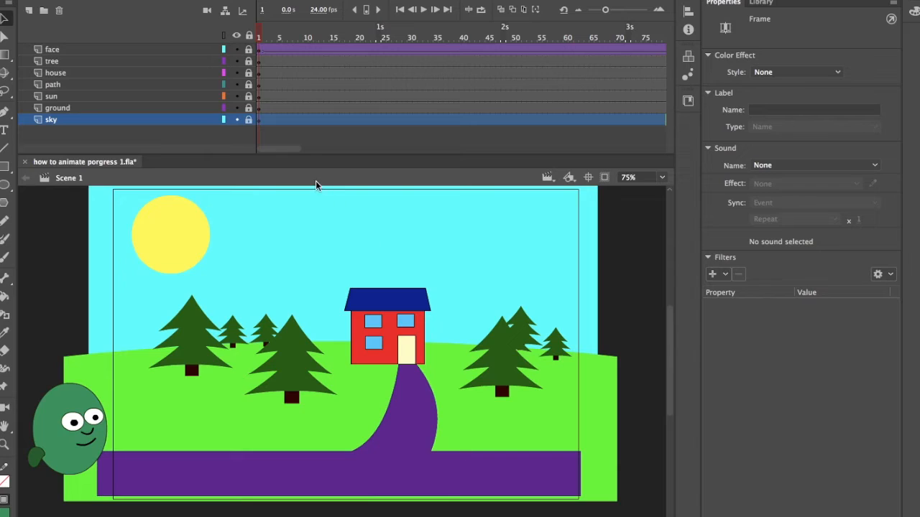
- Unlock the sky layer and select the sky shape at frame 1
{"action": "left_click", "coordinate": [248, 120]}
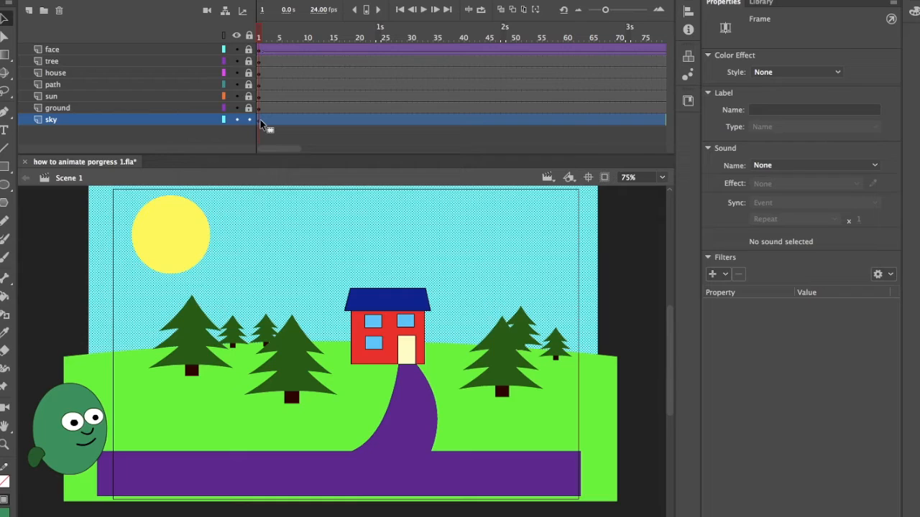
{"action": "scroll", "coordinate": [377, 220], "scroll_direction": "right", "scroll_amount": 10}
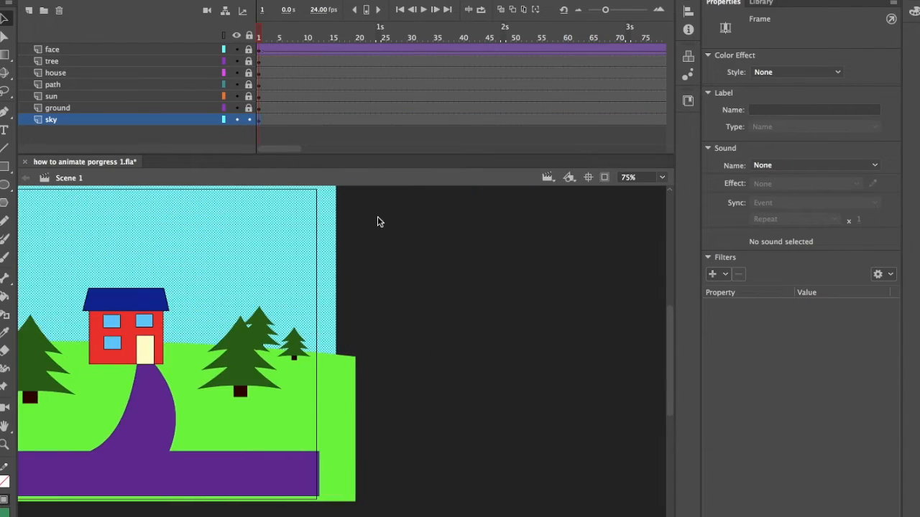
{"action": "scroll", "coordinate": [378, 221], "scroll_direction": "left", "scroll_amount": 5}
{"action": "scroll", "coordinate": [450, 113], "scroll_direction": "right", "scroll_amount": 10}
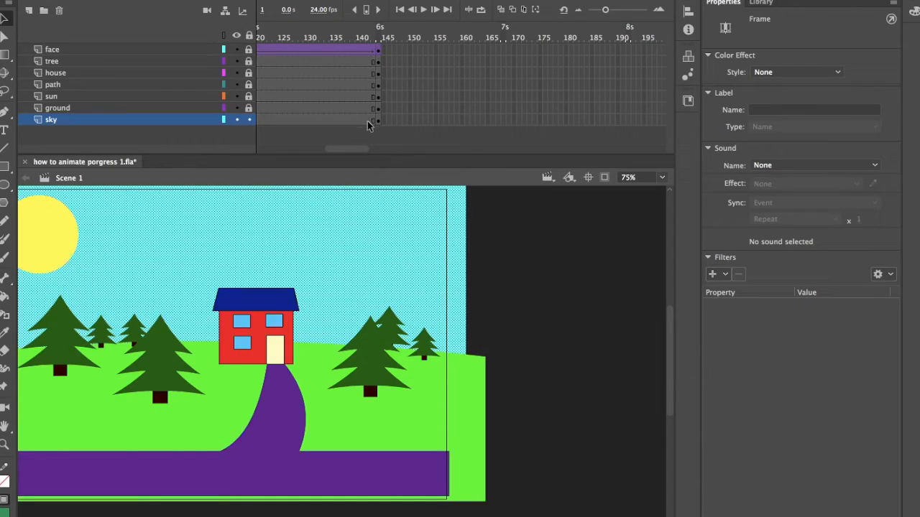
{"action": "scroll", "coordinate": [323, 123], "scroll_direction": "left", "scroll_amount": 7}
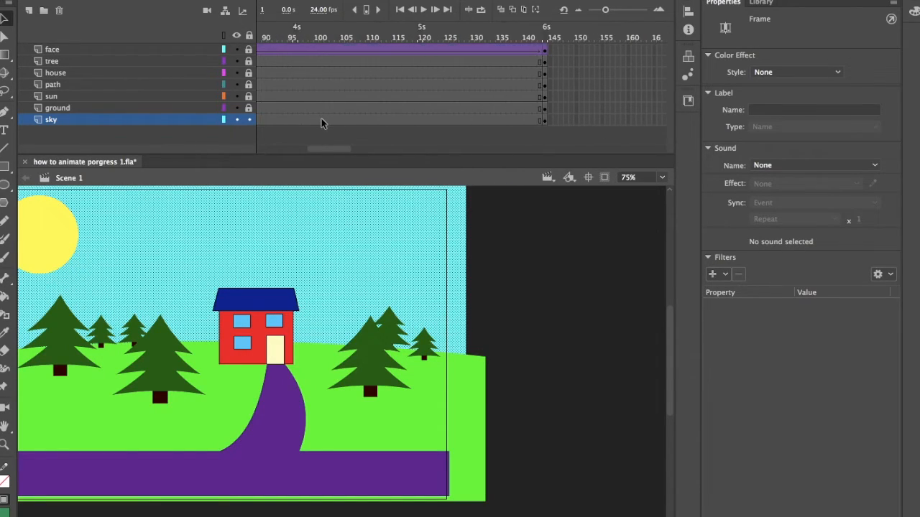
{"action": "scroll", "coordinate": [321, 123], "scroll_direction": "left", "scroll_amount": 3}
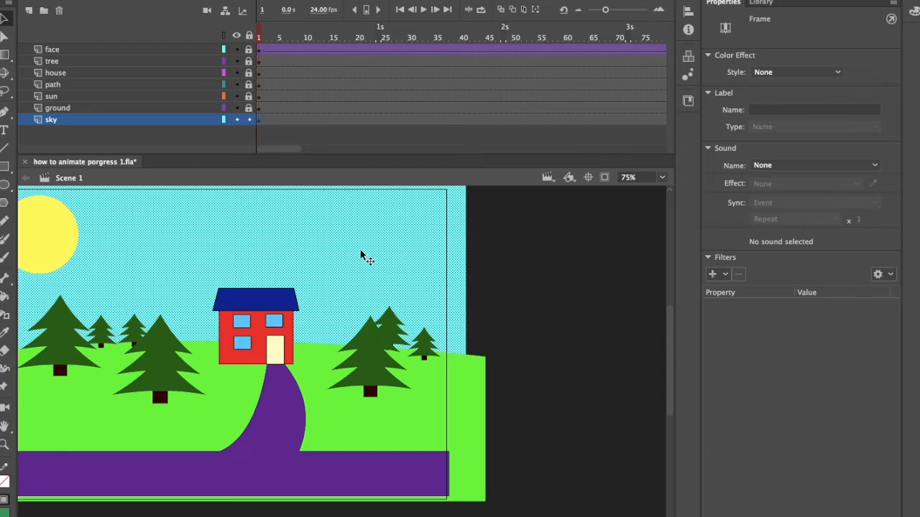
{"action": "scroll", "coordinate": [363, 256], "scroll_direction": "left", "scroll_amount": 5}
{"action": "left_click", "coordinate": [665, 180]}
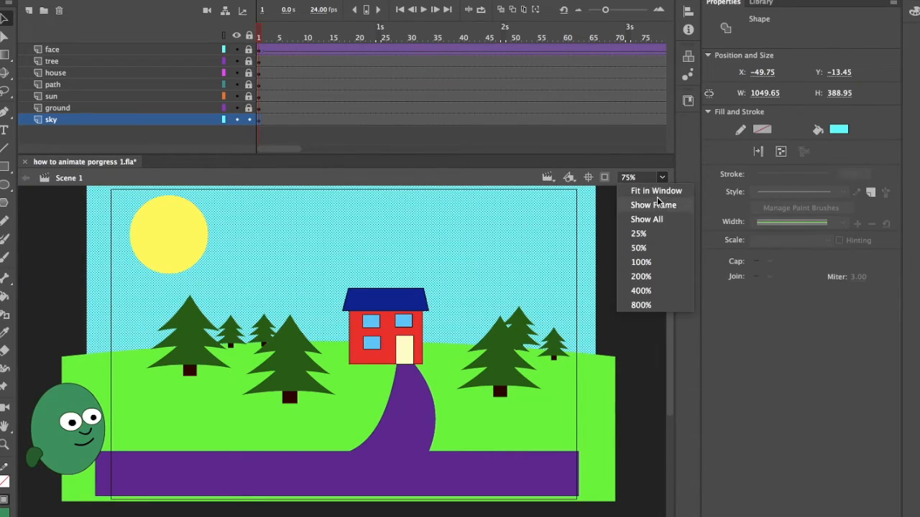
{"action": "left_click", "coordinate": [650, 192]}
{"action": "left_click", "coordinate": [636, 271]}
{"action": "left_click", "coordinate": [478, 238]}
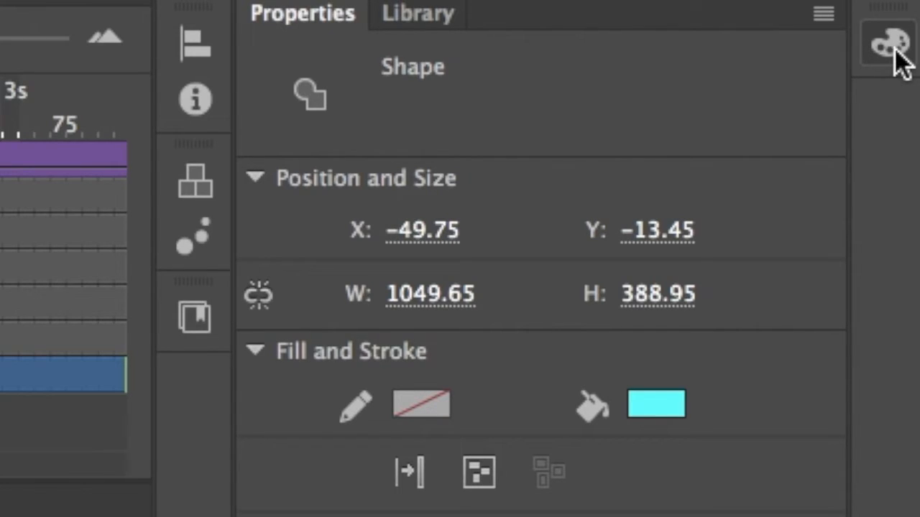
- Change the sky's fill type to a linear gradient and move its two colour stops slightly inward
{"action": "left_click", "coordinate": [897, 52]}
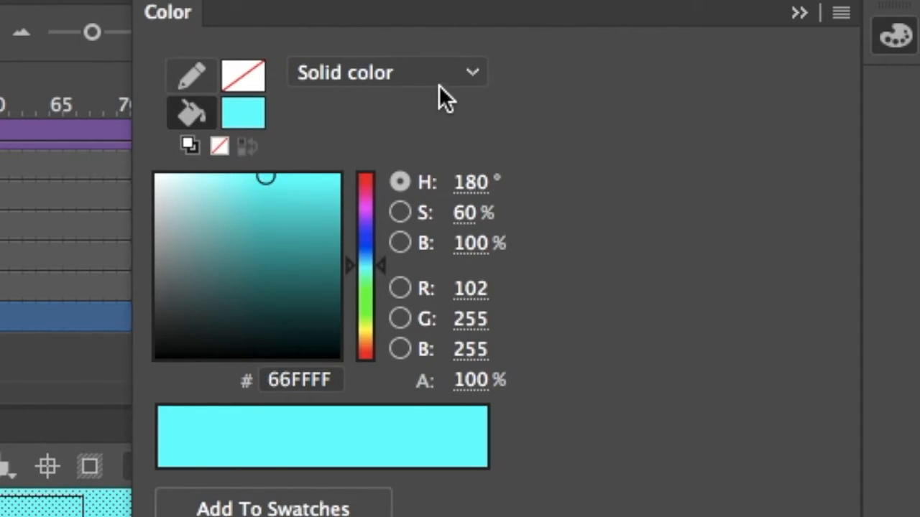
{"action": "left_click", "coordinate": [474, 70]}
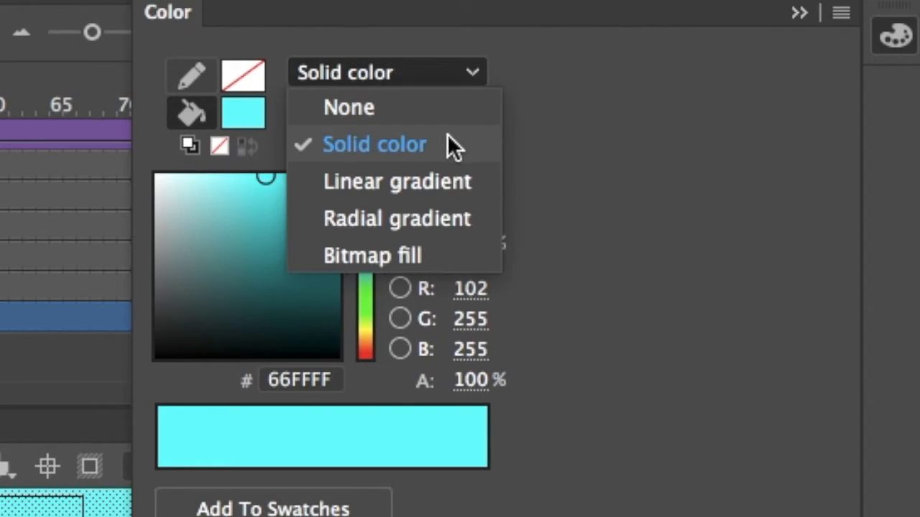
{"action": "left_click", "coordinate": [413, 192]}
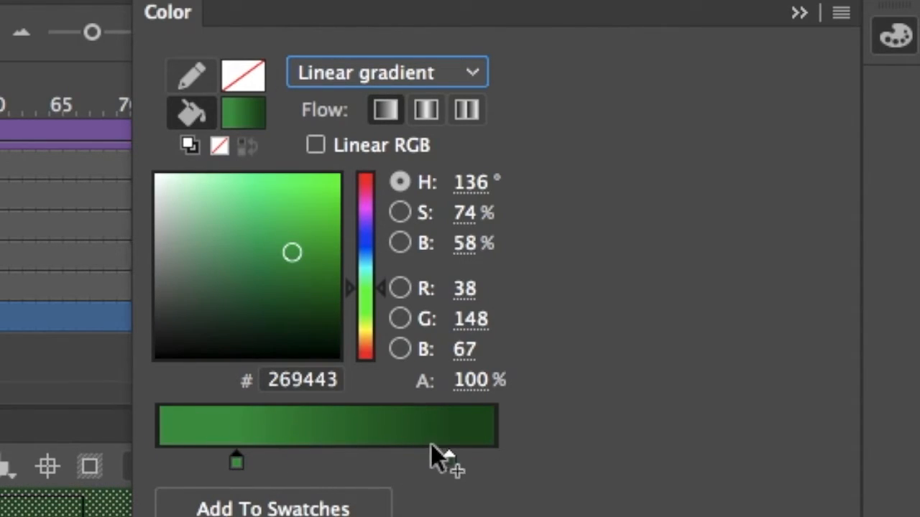
{"action": "mouse_move", "coordinate": [237, 460]}
{"action": "left_mouse_down"}
{"action": "mouse_move", "coordinate": [253, 460]}
{"action": "mouse_move", "coordinate": [216, 457]}
{"action": "mouse_move", "coordinate": [304, 459]}
{"action": "mouse_move", "coordinate": [240, 461]}
{"action": "left_mouse_up"}
{"action": "mouse_move", "coordinate": [448, 459]}
{"action": "left_mouse_down"}
{"action": "mouse_move", "coordinate": [408, 459]}
{"action": "mouse_move", "coordinate": [442, 459]}
{"action": "mouse_move", "coordinate": [434, 460]}
{"action": "left_mouse_up"}
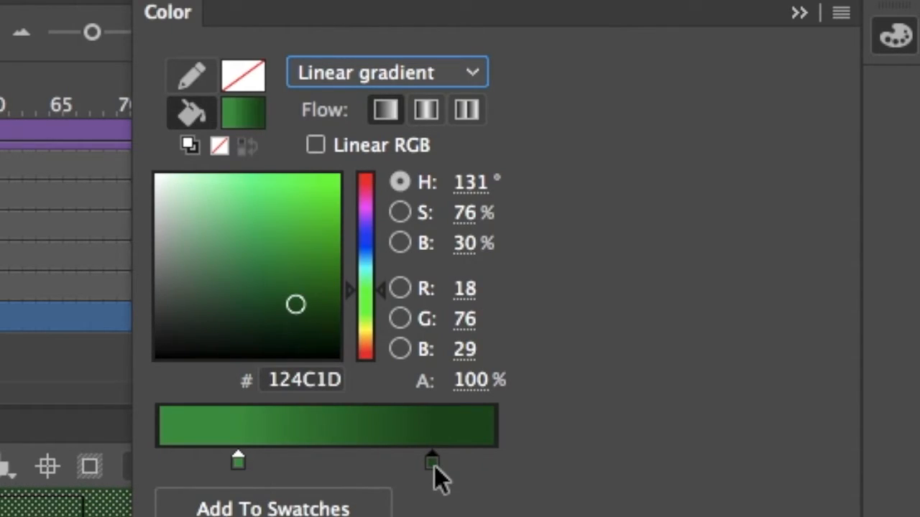
- Recolour the end stop of the sky gradient to light teal 8FD5D6
{"action": "left_click", "coordinate": [370, 267]}
{"action": "mouse_move", "coordinate": [369, 266]}
{"action": "left_mouse_down"}
{"action": "mouse_move", "coordinate": [382, 266]}
{"action": "mouse_move", "coordinate": [383, 253]}
{"action": "mouse_move", "coordinate": [378, 260]}
{"action": "left_mouse_up"}
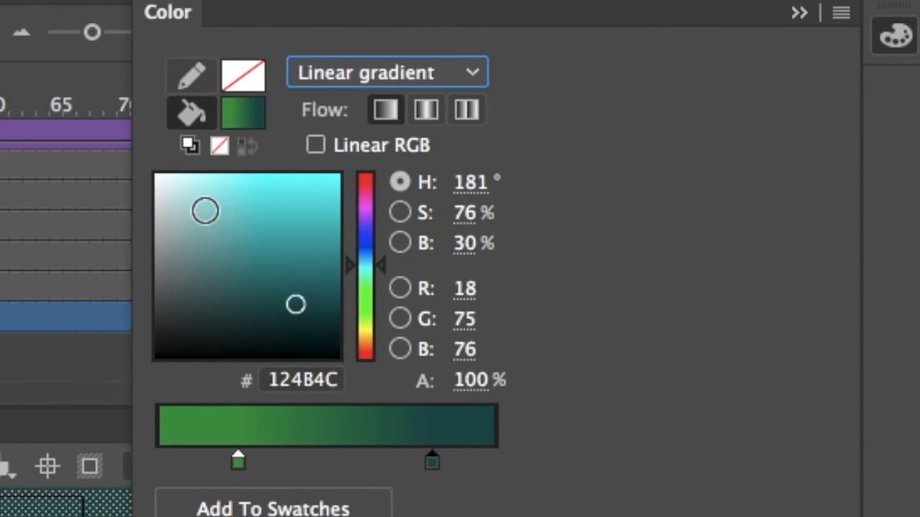
{"action": "left_click", "coordinate": [205, 210]}
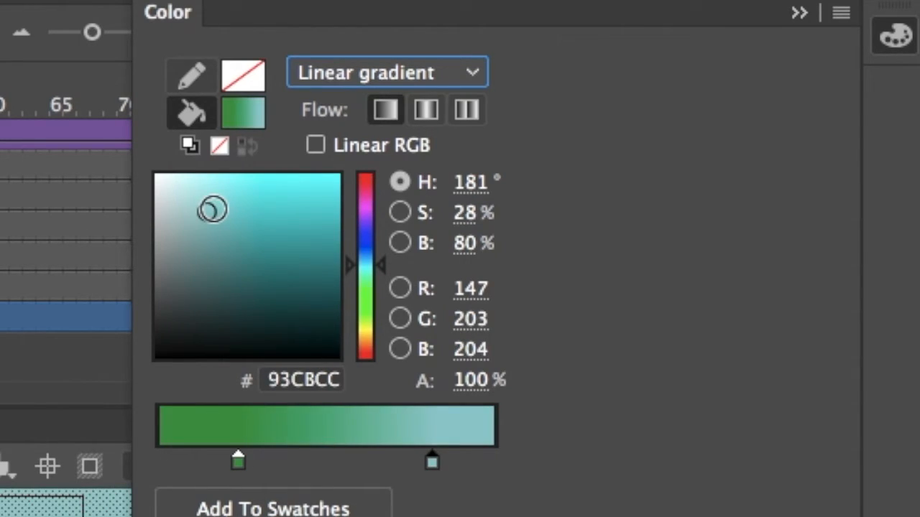
{"action": "left_click", "coordinate": [215, 202]}
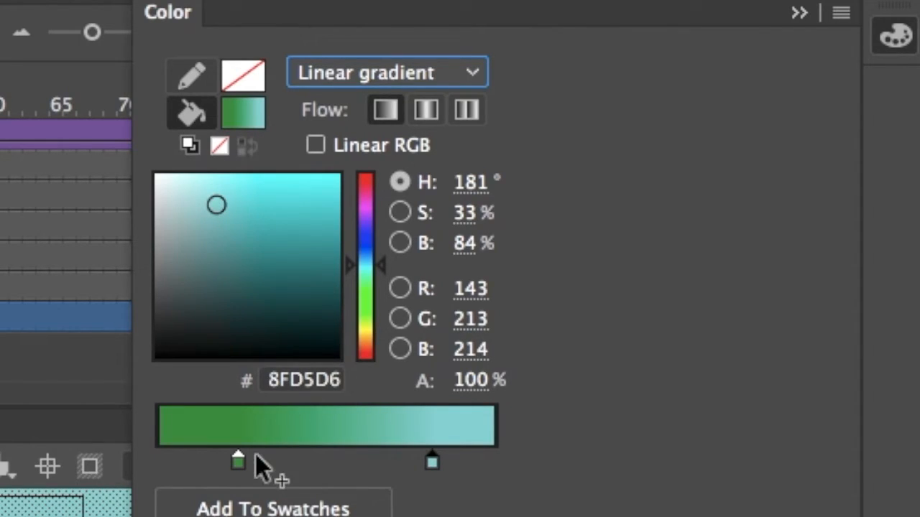
- Recolour the start stop of the sky gradient to the deeper teal 63BCC3
{"action": "left_click", "coordinate": [239, 466]}
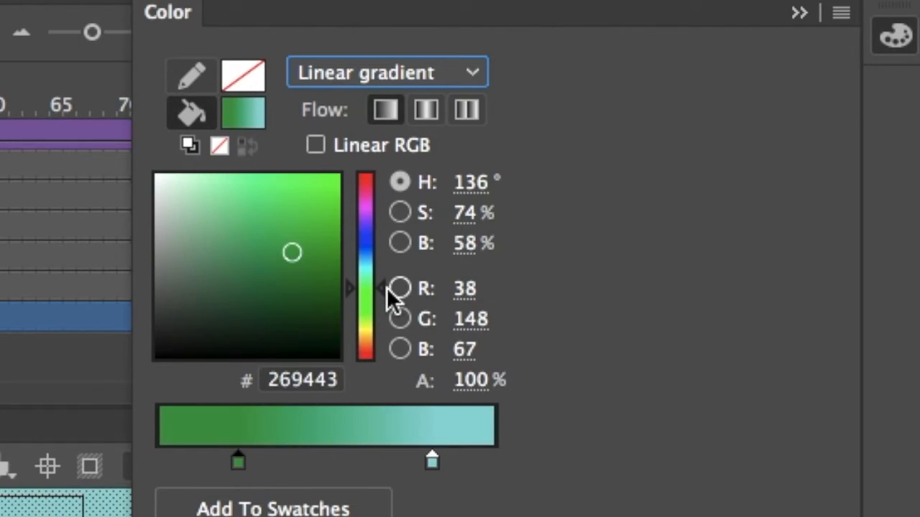
{"action": "mouse_move", "coordinate": [381, 293]}
{"action": "left_mouse_down"}
{"action": "mouse_move", "coordinate": [379, 253]}
{"action": "mouse_move", "coordinate": [379, 309]}
{"action": "mouse_move", "coordinate": [378, 260]}
{"action": "left_mouse_up"}
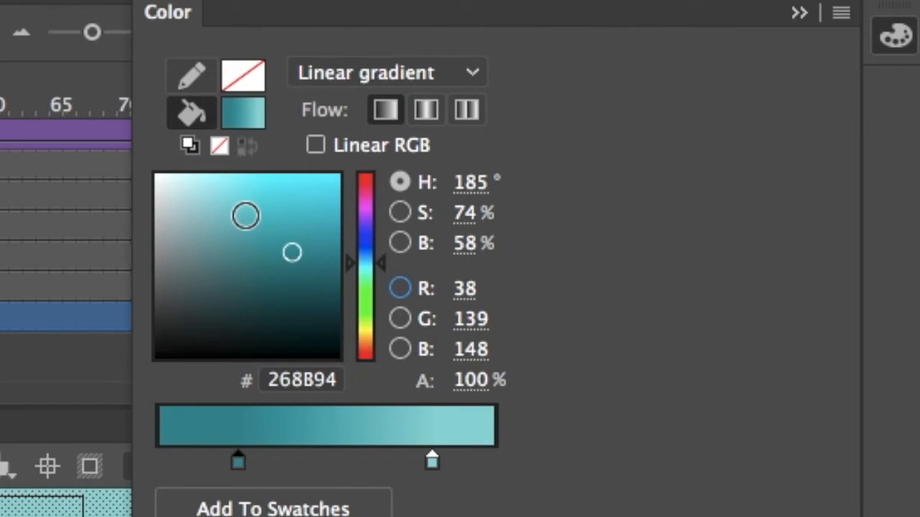
{"action": "left_click", "coordinate": [246, 216]}
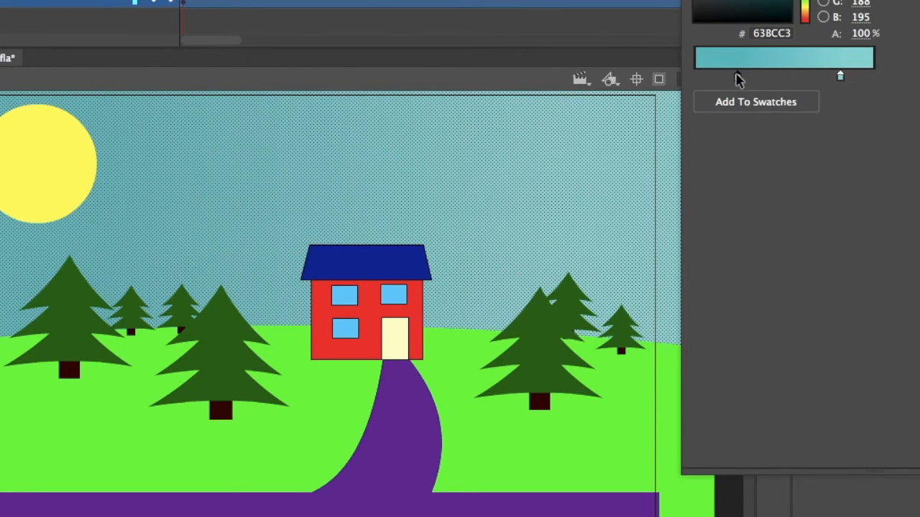
- Try different stop spacings for the sky gradient and settle them about one quarter and three quarters along its bar
{"action": "left_click_drag", "start_coordinate": [739, 79], "coordinate": [797, 77]}
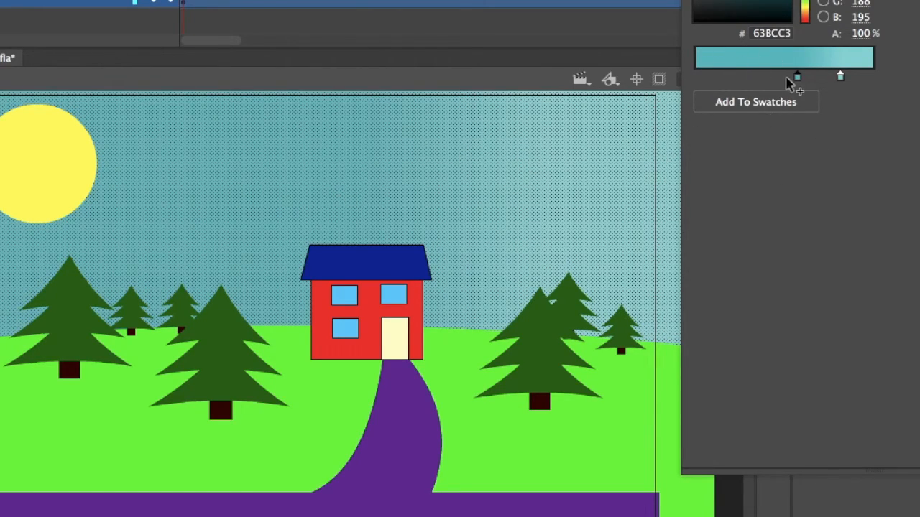
{"action": "left_click_drag", "start_coordinate": [797, 77], "coordinate": [739, 79]}
{"action": "left_click_drag", "start_coordinate": [840, 78], "coordinate": [766, 79]}
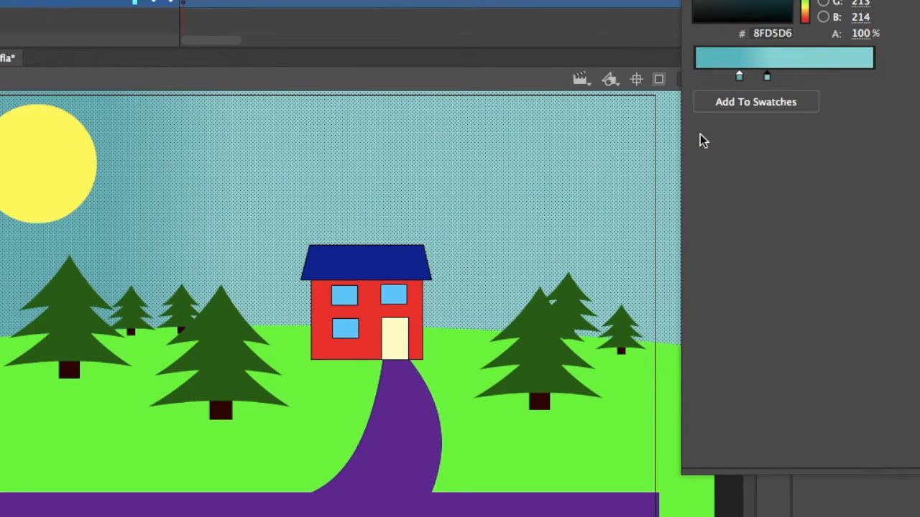
{"action": "left_click_drag", "start_coordinate": [772, 82], "coordinate": [828, 81]}
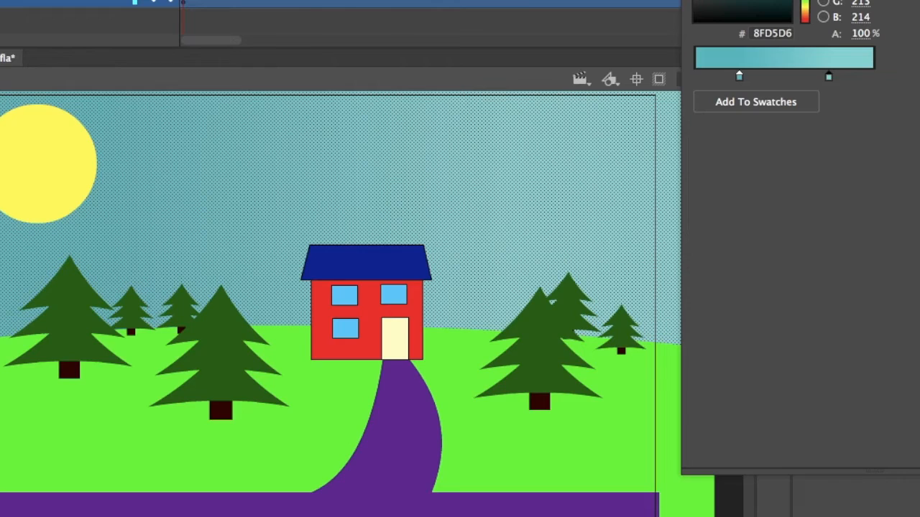
{"action": "left_click", "coordinate": [907, 14]}
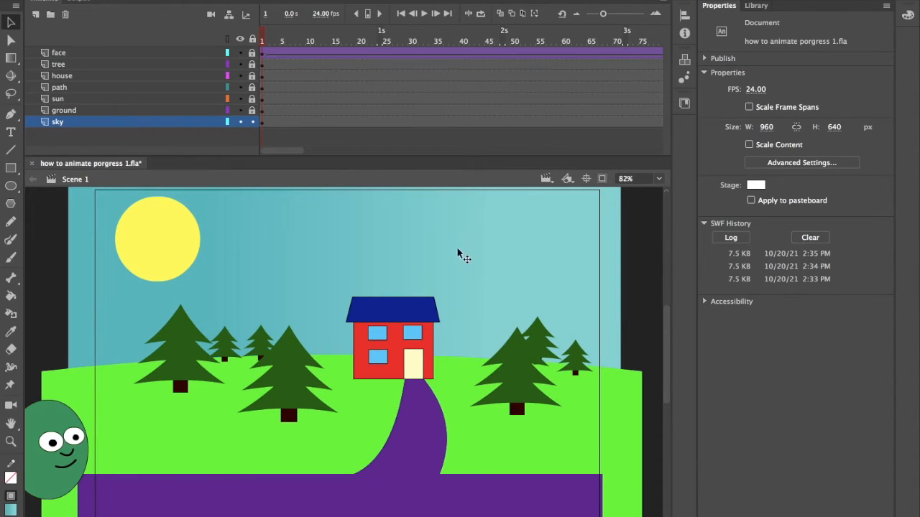
- Rotate the sky's gradient to run vertically with the Gradient Transform tool and shorten it so the light teal reaches the horizon
{"action": "left_click", "coordinate": [395, 256]}
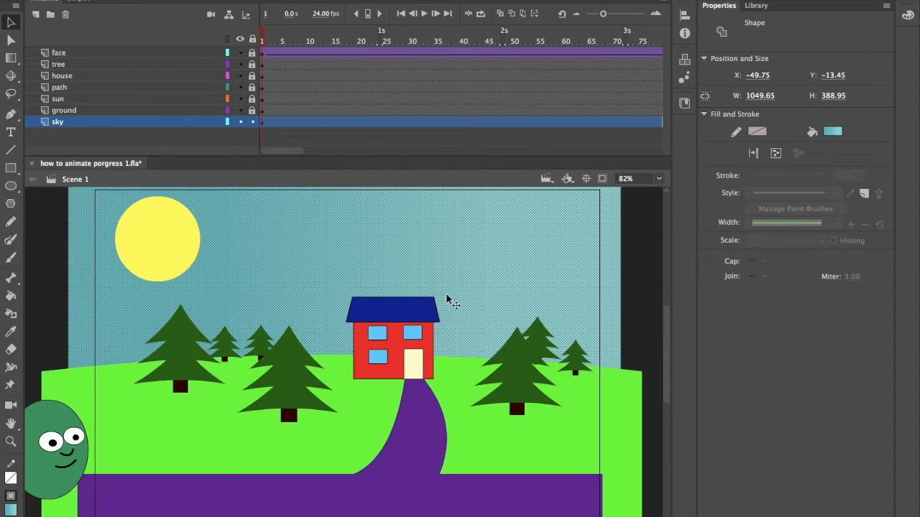
{"action": "key", "text": "q"}
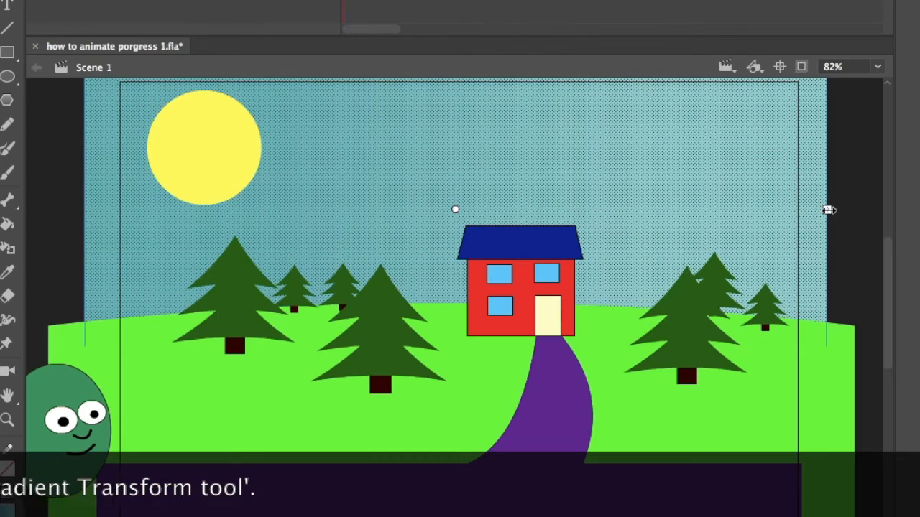
{"action": "key", "text": "super+minus"}
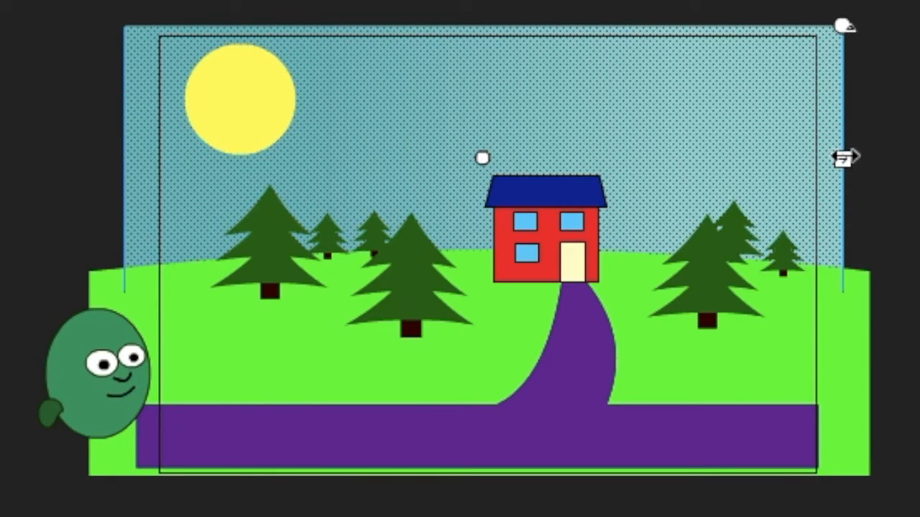
{"action": "left_click_drag", "start_coordinate": [644, 258], "coordinate": [645, 258]}
{"action": "left_click_drag", "start_coordinate": [846, 159], "coordinate": [635, 160]}
{"action": "left_click_drag", "start_coordinate": [635, 27], "coordinate": [619, 316]}
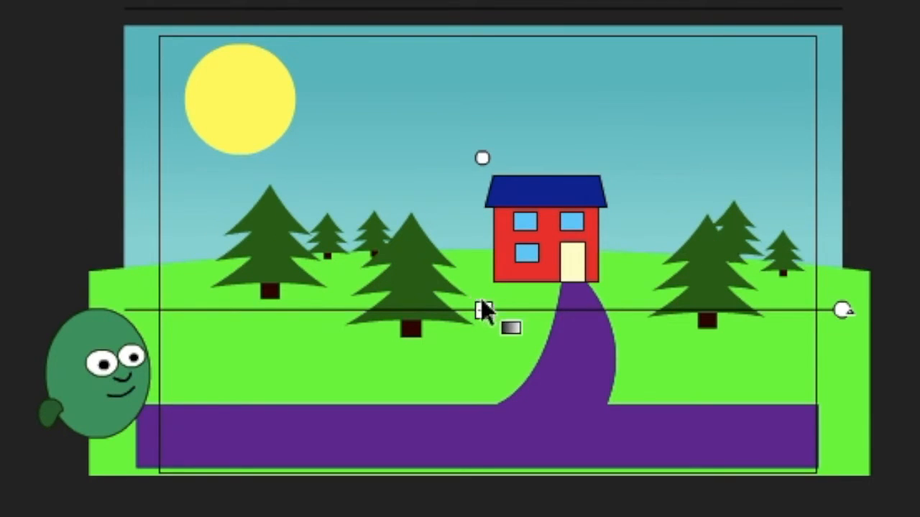
{"action": "left_click_drag", "start_coordinate": [482, 310], "coordinate": [495, 271]}
{"action": "left_click", "coordinate": [871, 177]}
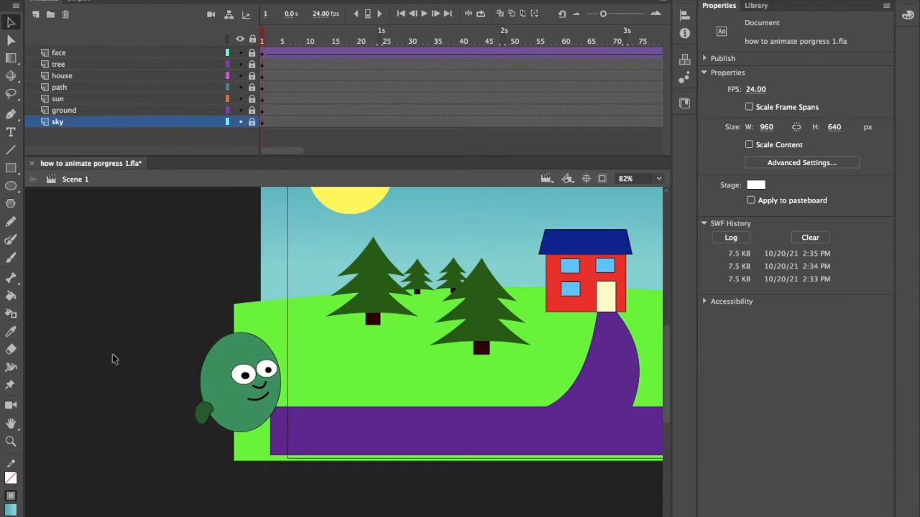
- Open the Face symbol for editing and select only the green head oval on its face layer
{"action": "scroll", "coordinate": [113, 359], "scroll_direction": "up", "scroll_amount": 3}
{"action": "scroll", "coordinate": [148, 413], "scroll_direction": "down", "scroll_amount": 4}
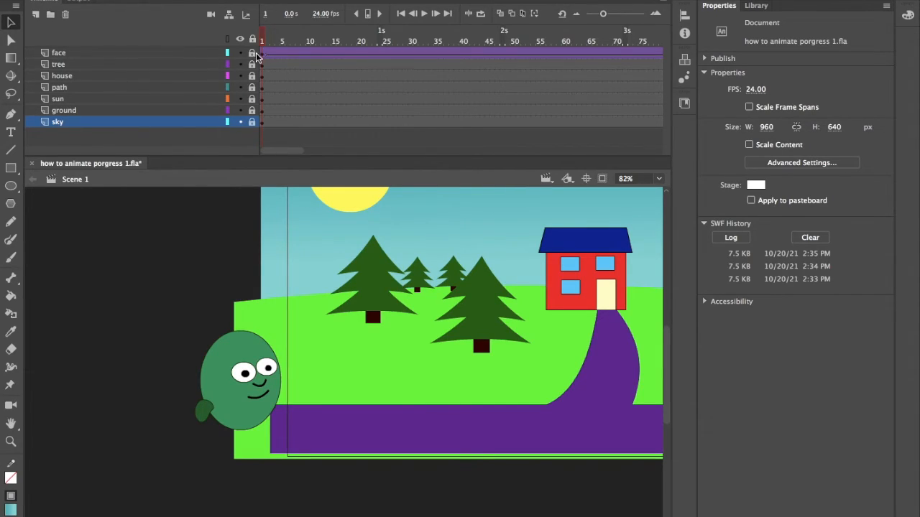
{"action": "left_click", "coordinate": [225, 376]}
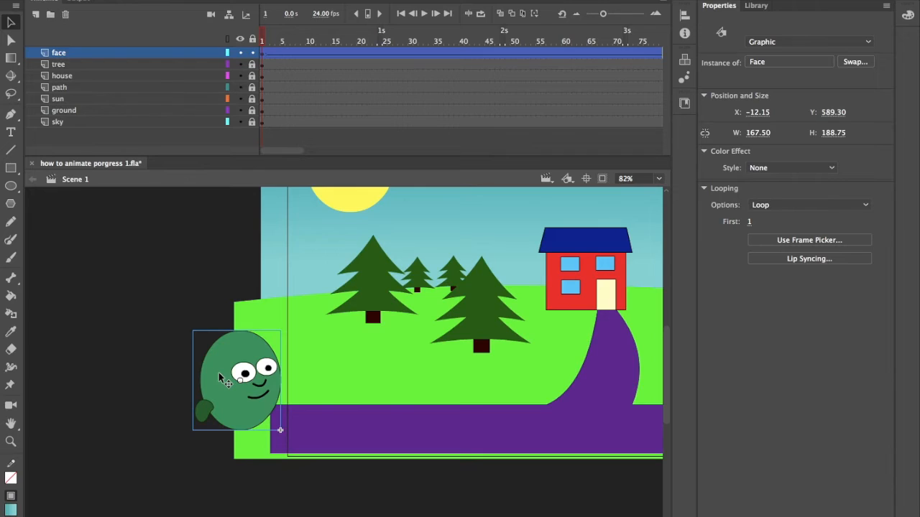
{"action": "double_click", "coordinate": [224, 376]}
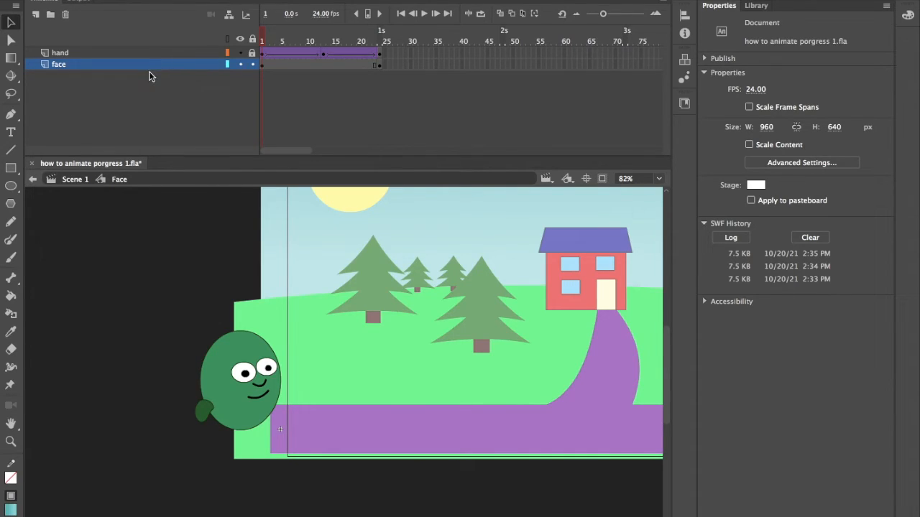
{"action": "left_click", "coordinate": [224, 372]}
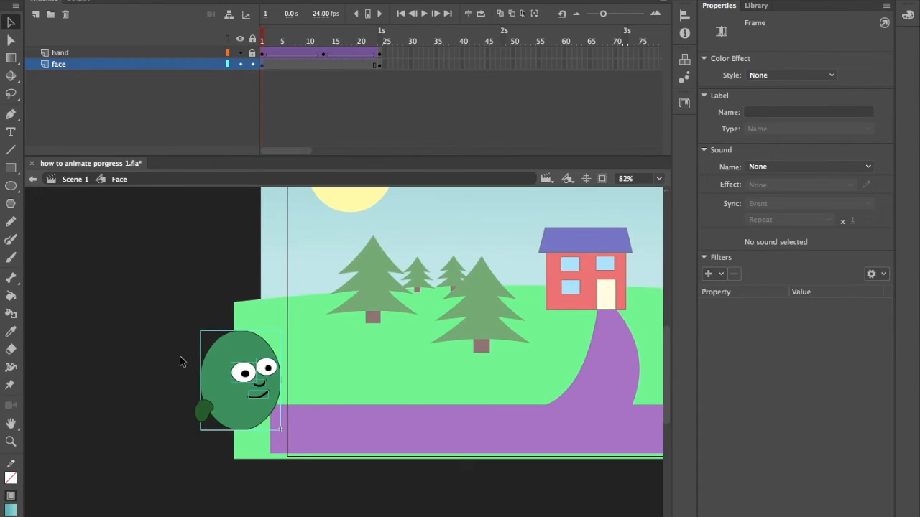
{"action": "left_click", "coordinate": [190, 362]}
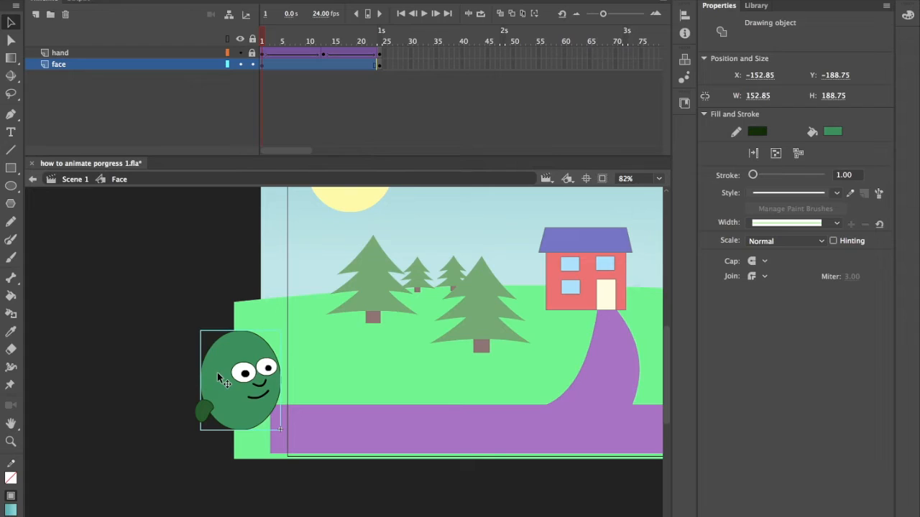
{"action": "left_click_drag", "start_coordinate": [217, 375], "coordinate": [211, 367]}
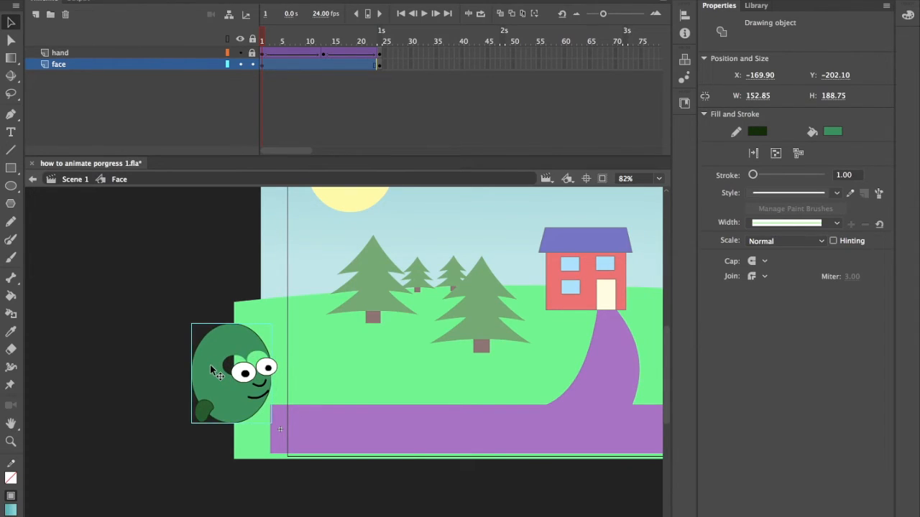
{"action": "key", "text": "ctrl+z"}
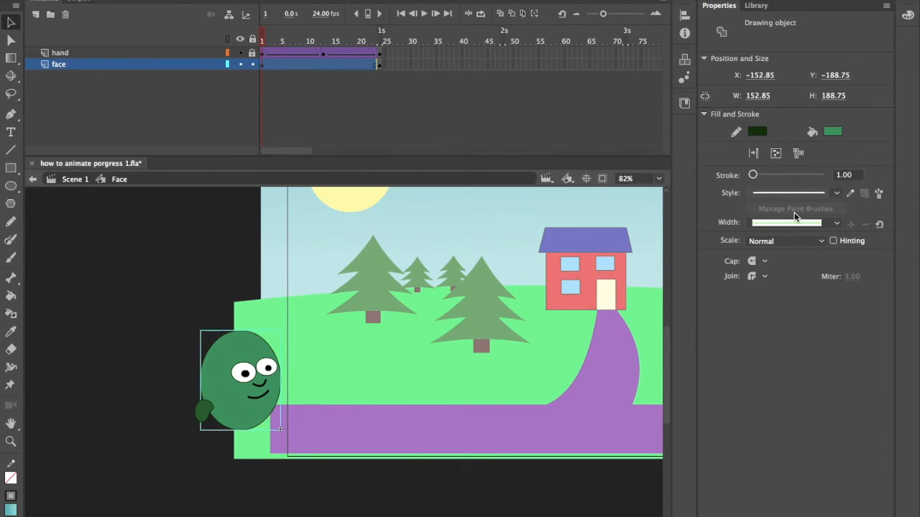
- Change the head oval's fill type from solid colour to a radial gradient
{"action": "left_click", "coordinate": [909, 17]}
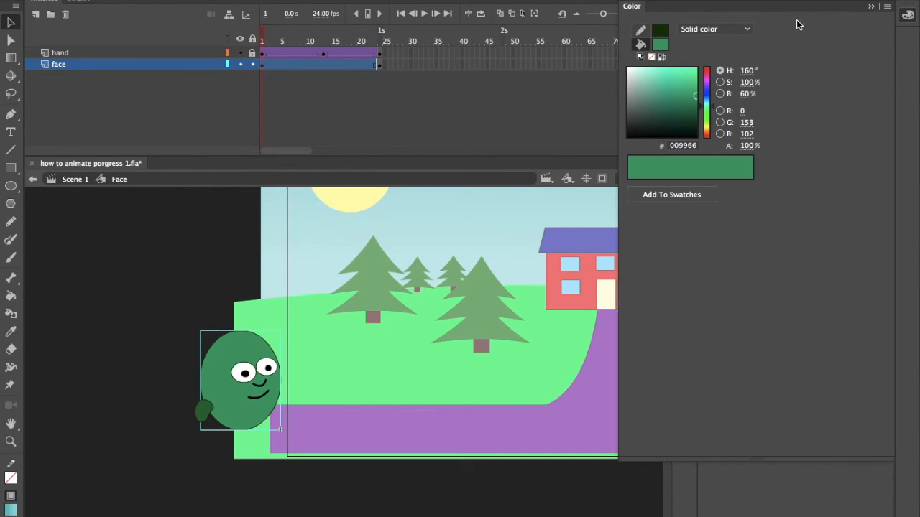
{"action": "left_click", "coordinate": [661, 47]}
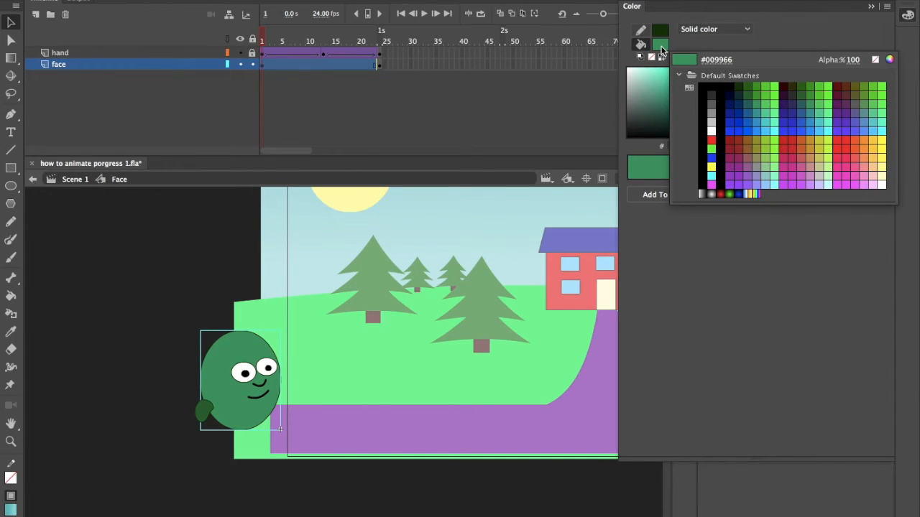
{"action": "left_click", "coordinate": [661, 48]}
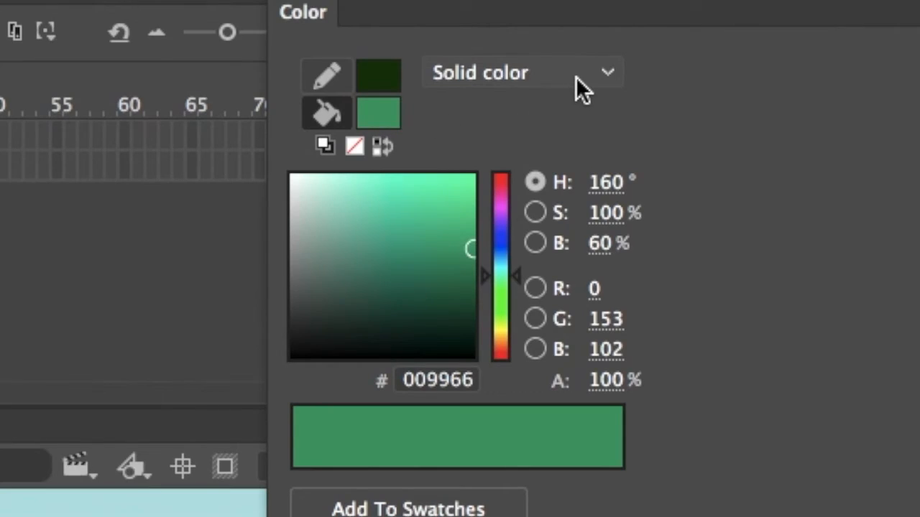
{"action": "left_click", "coordinate": [601, 72]}
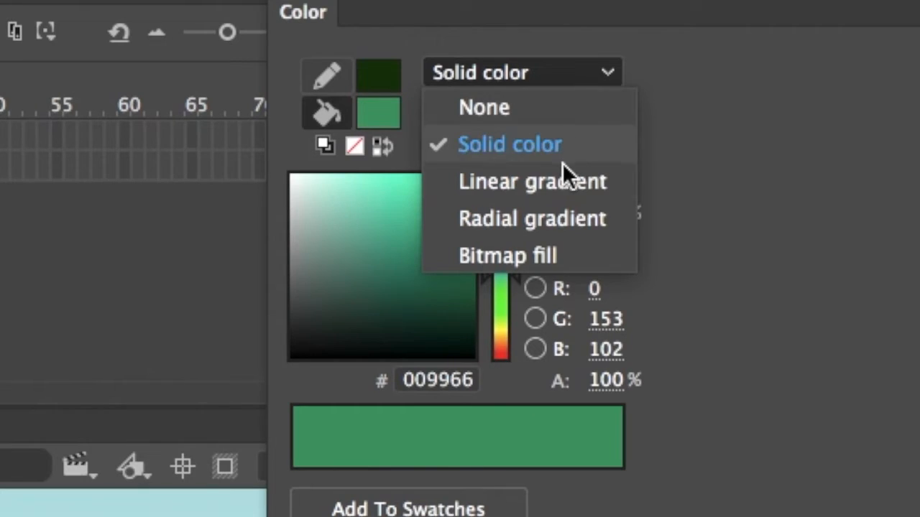
{"action": "left_click", "coordinate": [551, 215]}
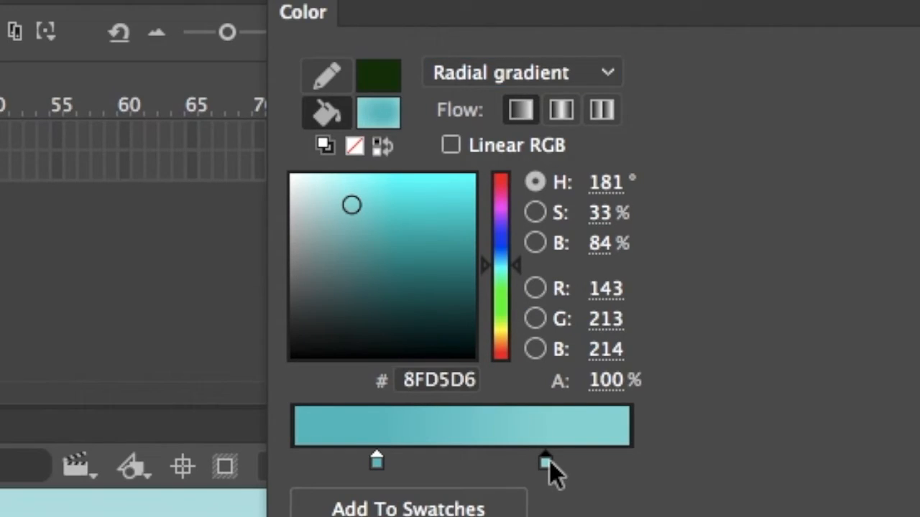
- Recolour the head gradient's outer stop to muted green 7DB87A and try darker and lighter shades for the inner stop, ending on 39A43C
{"action": "left_click", "coordinate": [502, 296]}
{"action": "left_click_drag", "start_coordinate": [352, 205], "coordinate": [352, 229]}
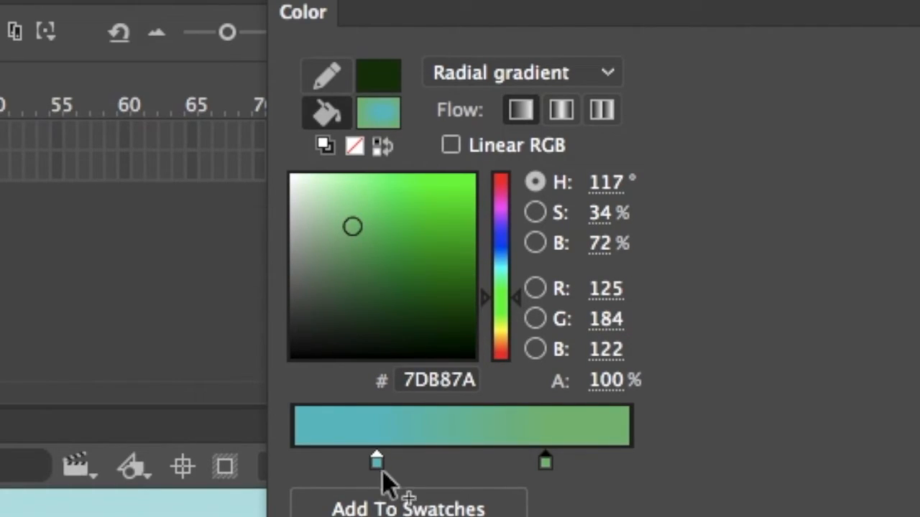
{"action": "left_click", "coordinate": [377, 462]}
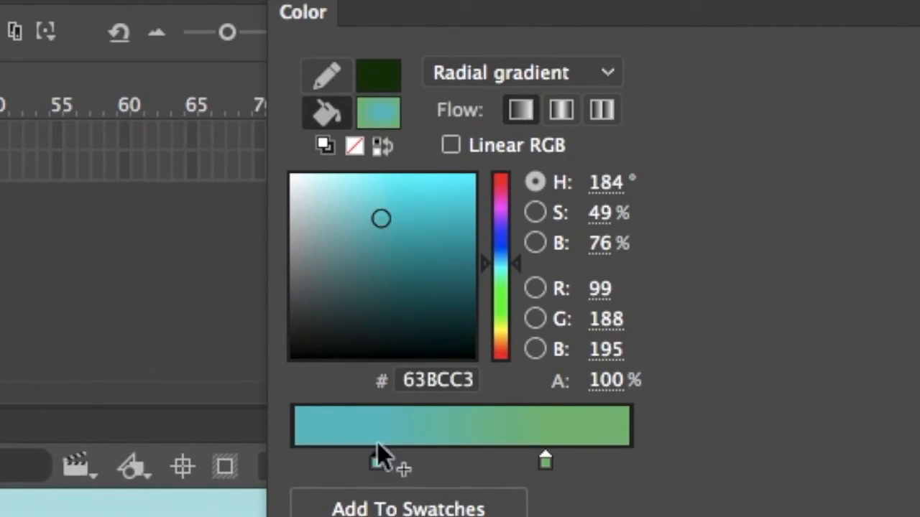
{"action": "left_click", "coordinate": [502, 295]}
{"action": "left_click", "coordinate": [407, 255]}
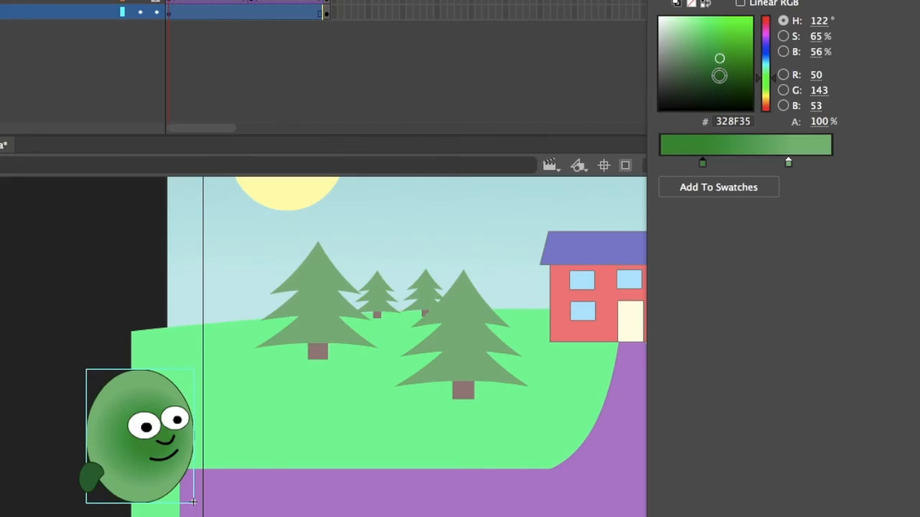
{"action": "left_click", "coordinate": [719, 76]}
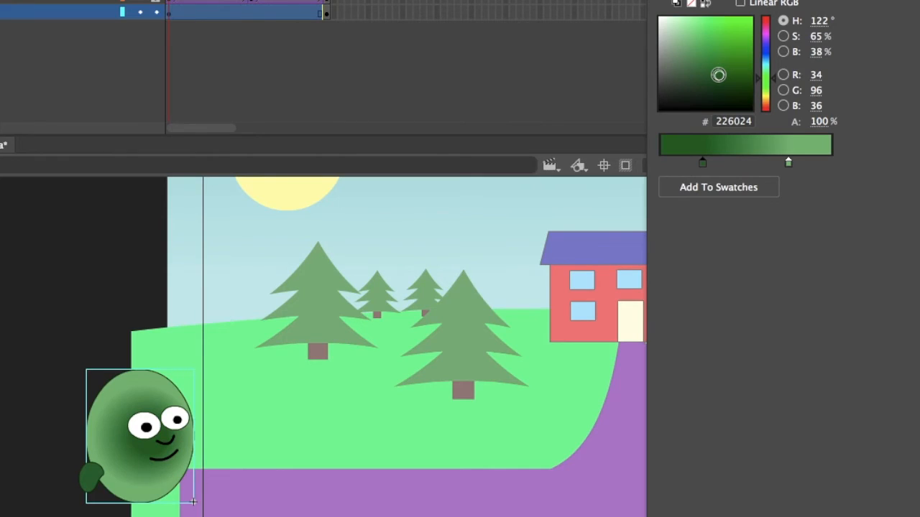
{"action": "left_click", "coordinate": [719, 50]}
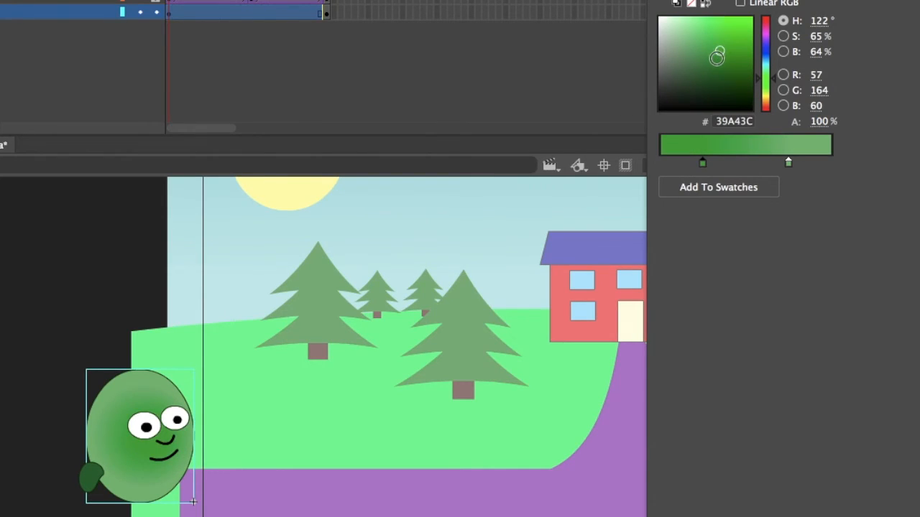
- Give the head gradient's outer stop a richer medium green and darken its inner stop to 2D6A2E
{"action": "left_click", "coordinate": [788, 163]}
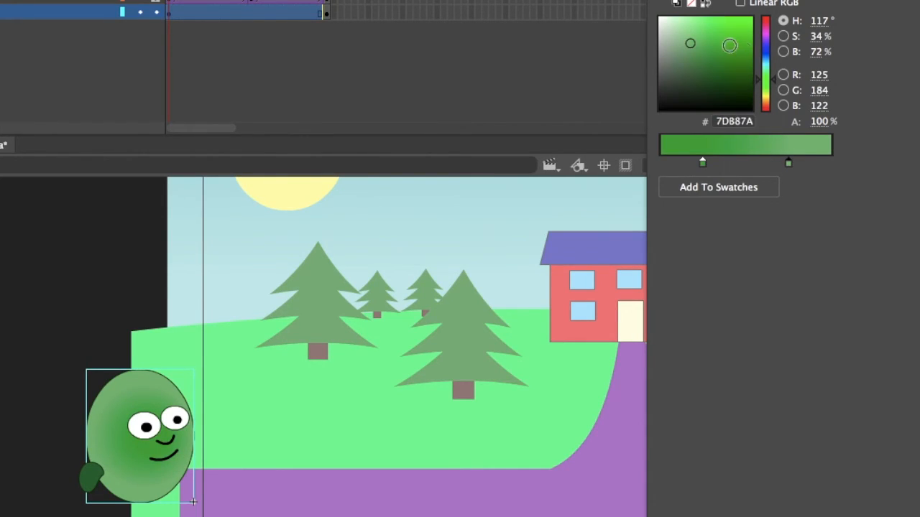
{"action": "left_click", "coordinate": [706, 47]}
{"action": "left_click", "coordinate": [702, 164]}
{"action": "left_click_drag", "start_coordinate": [705, 82], "coordinate": [712, 72]}
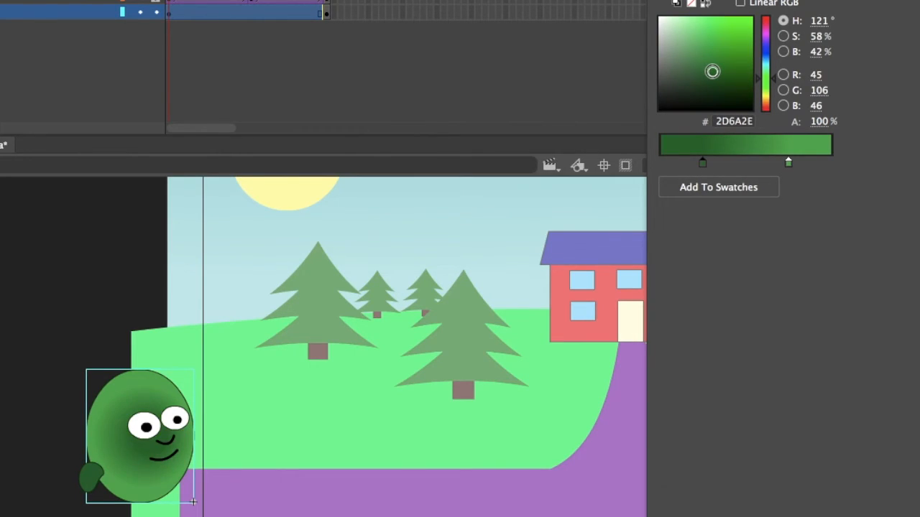
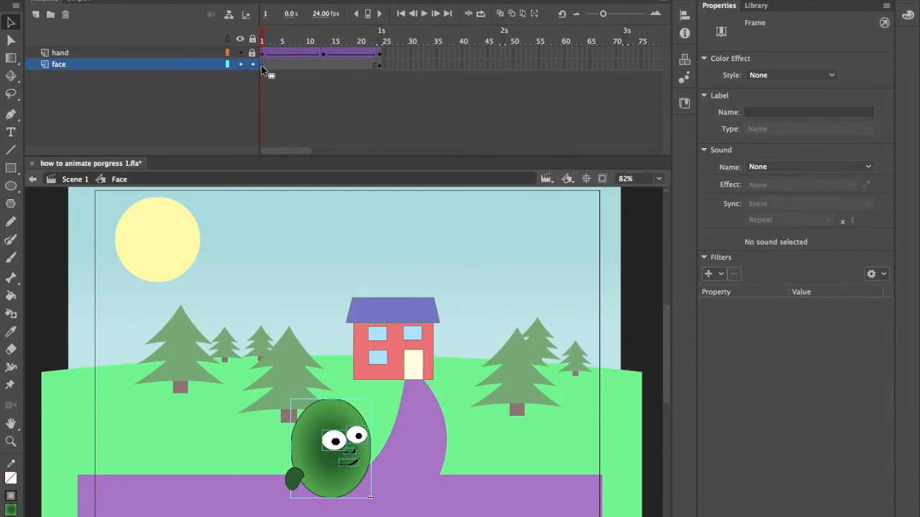
- Copy frame 1 of the Face symbol's face layer and paste it over the old keyframe at frame 24
{"action": "left_click", "coordinate": [380, 66]}
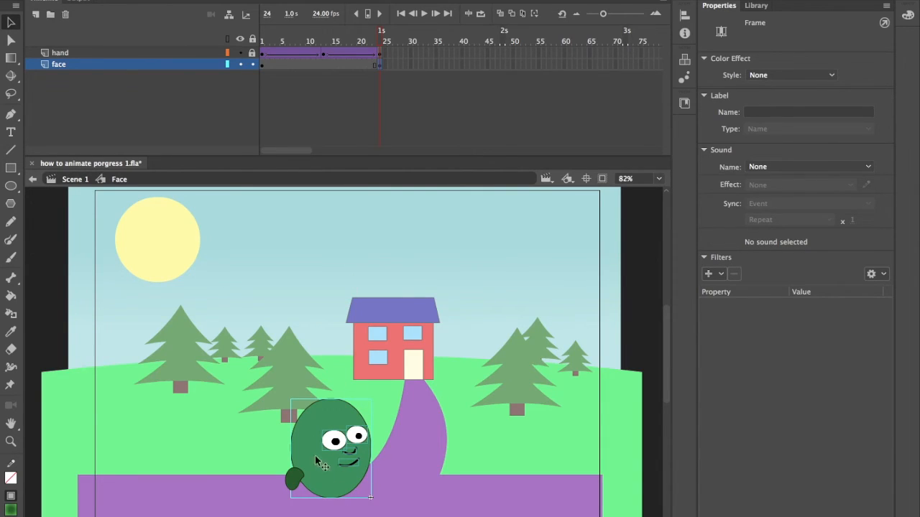
{"action": "left_click", "coordinate": [263, 65]}
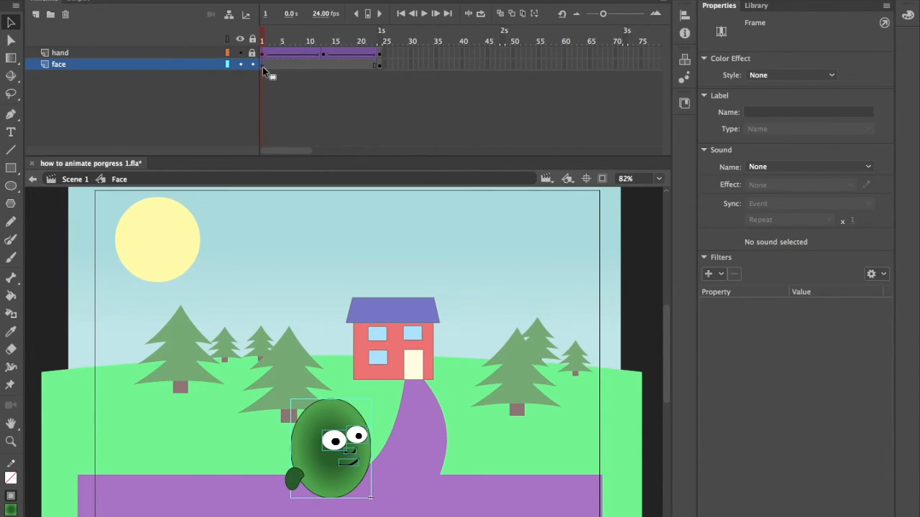
{"action": "right_click", "coordinate": [263, 66]}
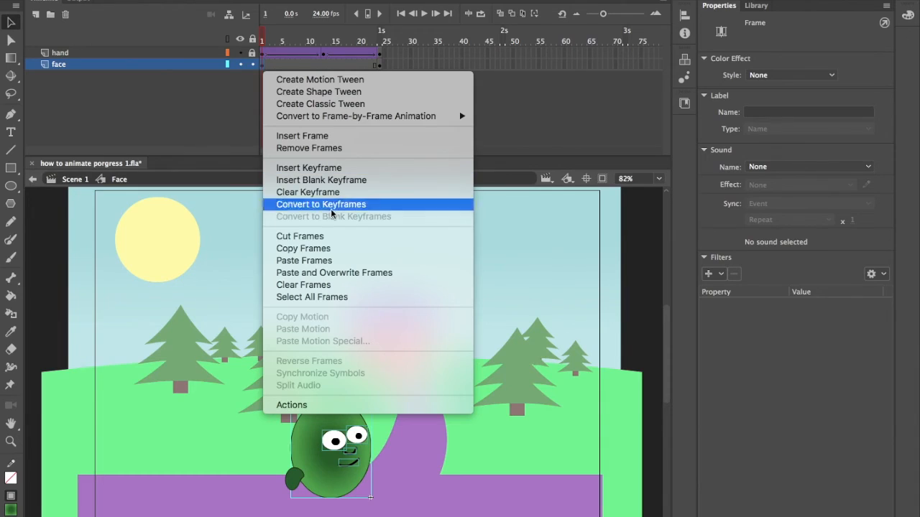
{"action": "left_click", "coordinate": [332, 249]}
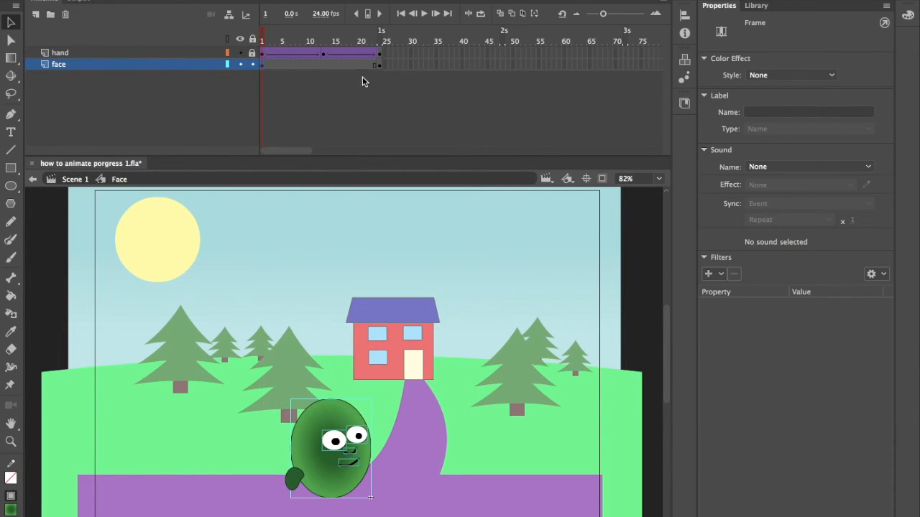
{"action": "left_click", "coordinate": [381, 66]}
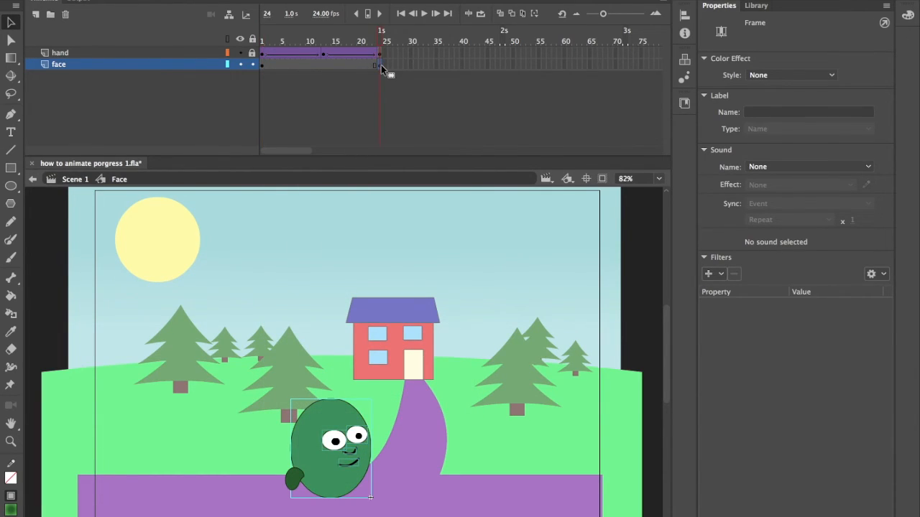
{"action": "right_click", "coordinate": [381, 66]}
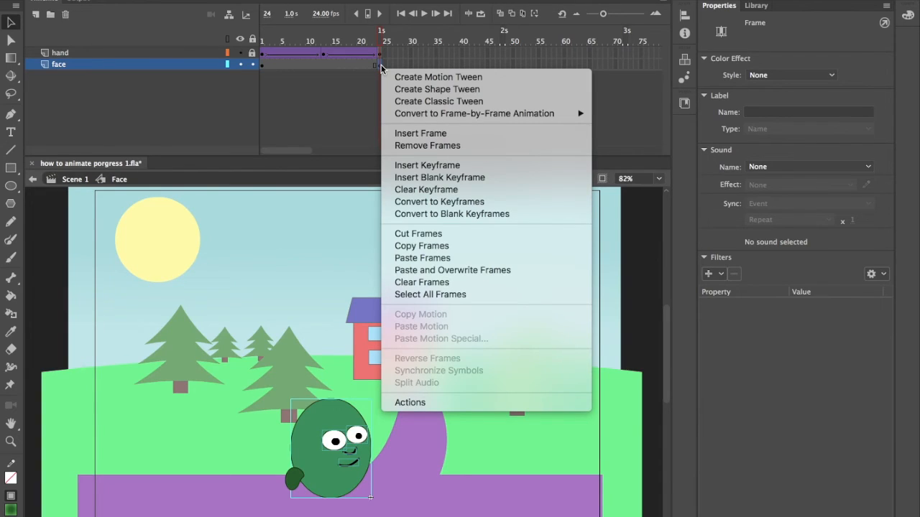
{"action": "left_click", "coordinate": [435, 272]}
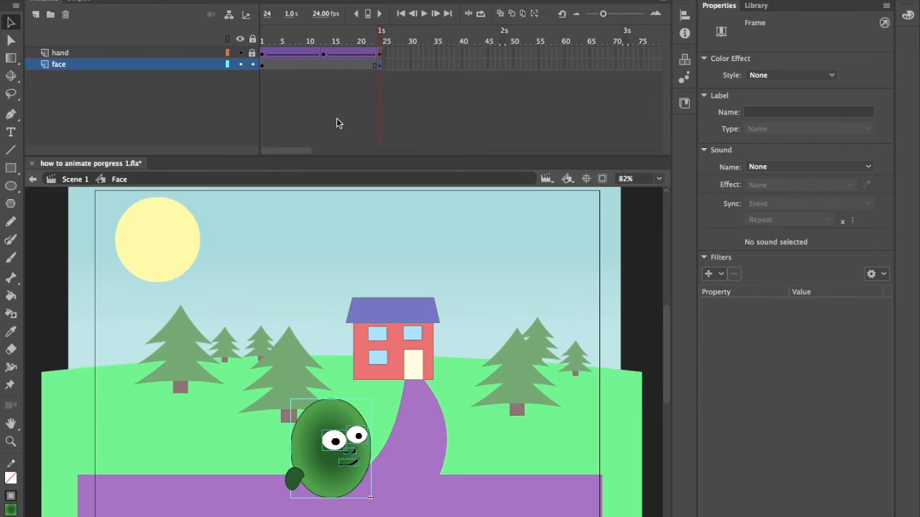
{"action": "left_click", "coordinate": [321, 103]}
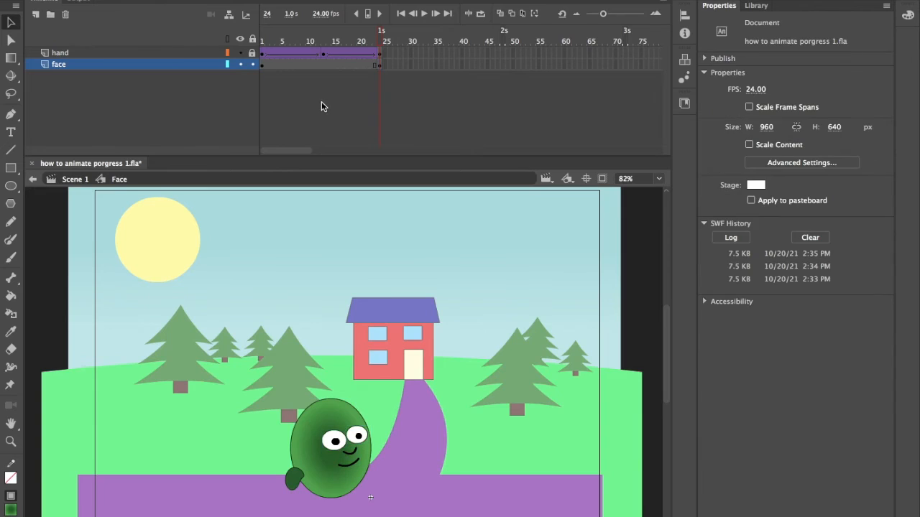
- Check the head's gradient on frames 1 and 24, return to Scene 1 and play the animation
{"action": "left_click", "coordinate": [264, 67]}
{"action": "left_click", "coordinate": [382, 66]}
{"action": "left_click", "coordinate": [380, 65]}
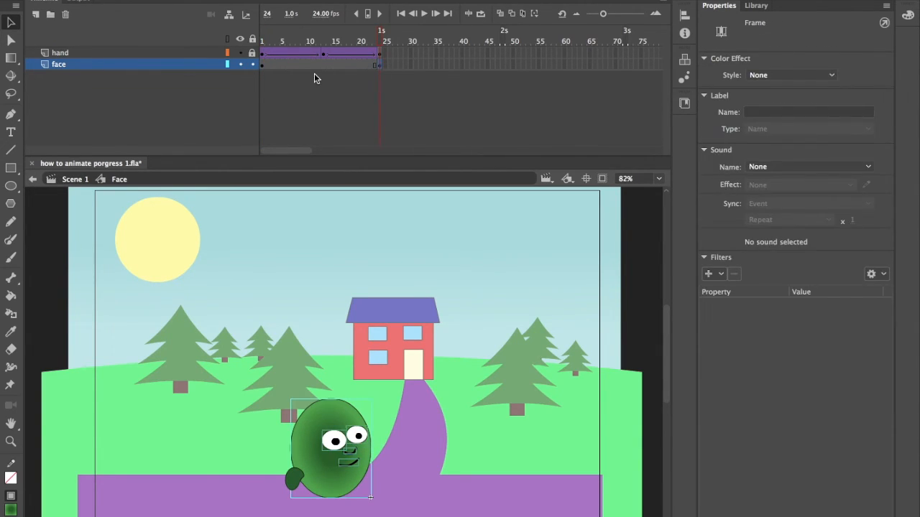
{"action": "left_click", "coordinate": [75, 180]}
{"action": "key", "text": "Return"}
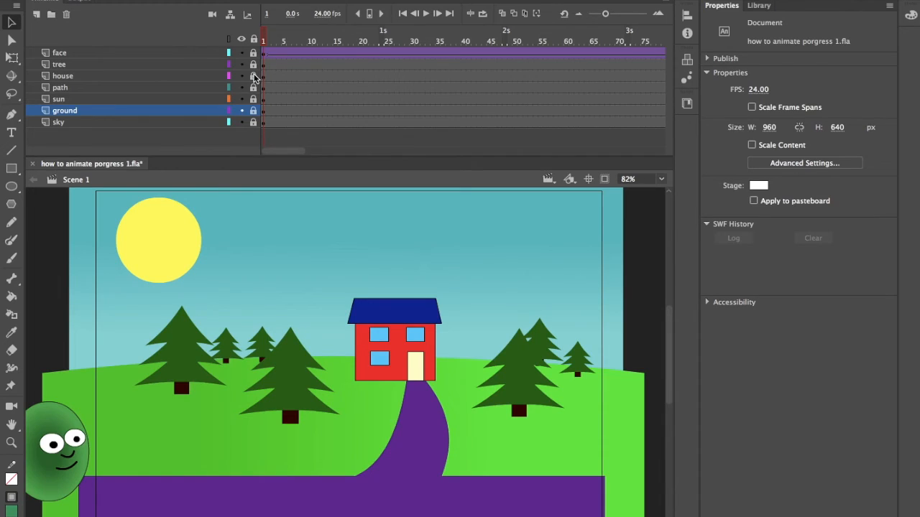
- Unlock the house layer and give the blue roof a linear gradient fill with repeating colour flow
{"action": "left_click", "coordinate": [253, 76]}
{"action": "left_click", "coordinate": [414, 321]}
{"action": "key", "text": "super+equal"}
{"action": "key", "text": "super+equal"}
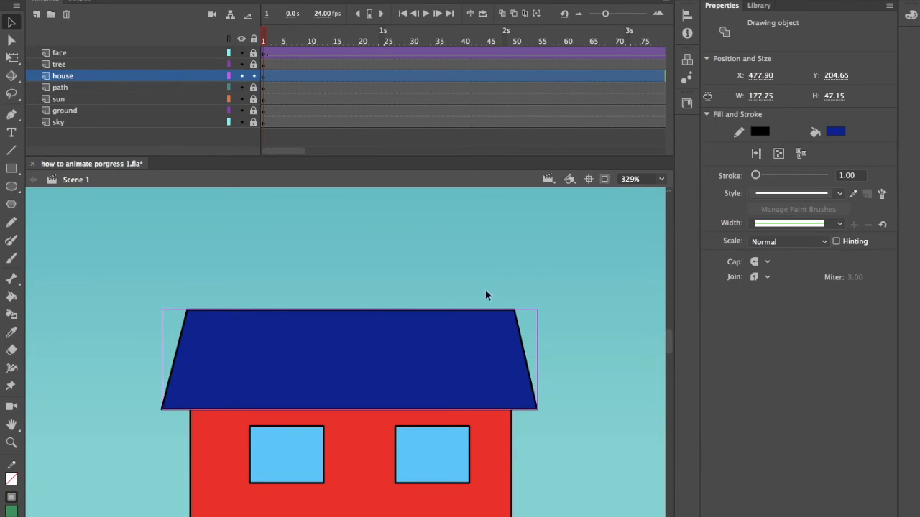
{"action": "left_click", "coordinate": [911, 17]}
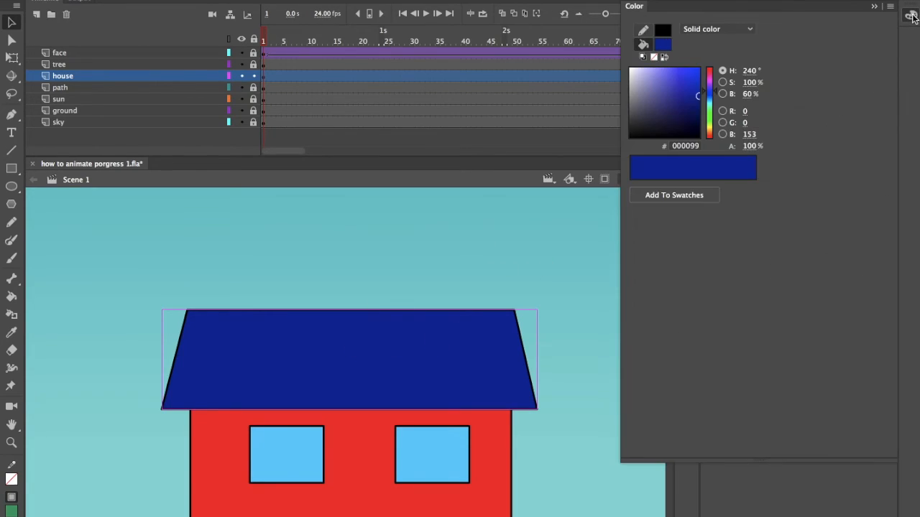
{"action": "left_click", "coordinate": [744, 32]}
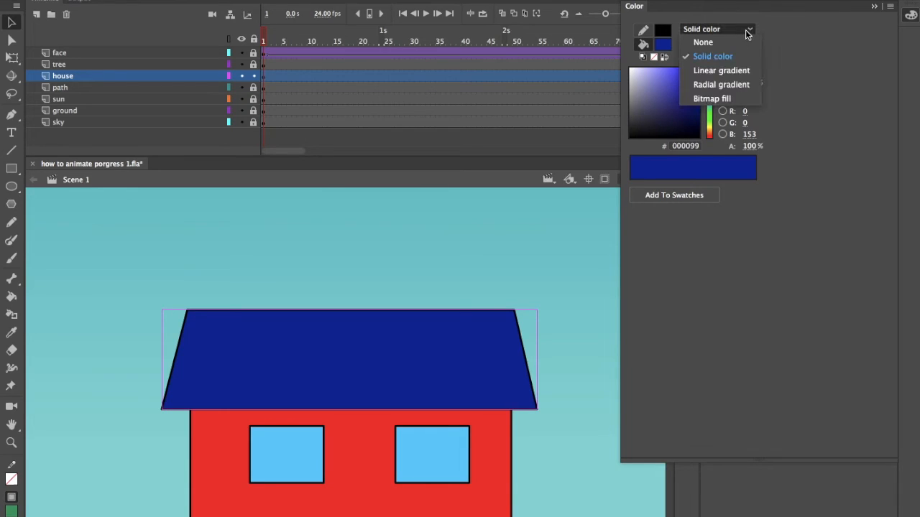
{"action": "left_click", "coordinate": [734, 70]}
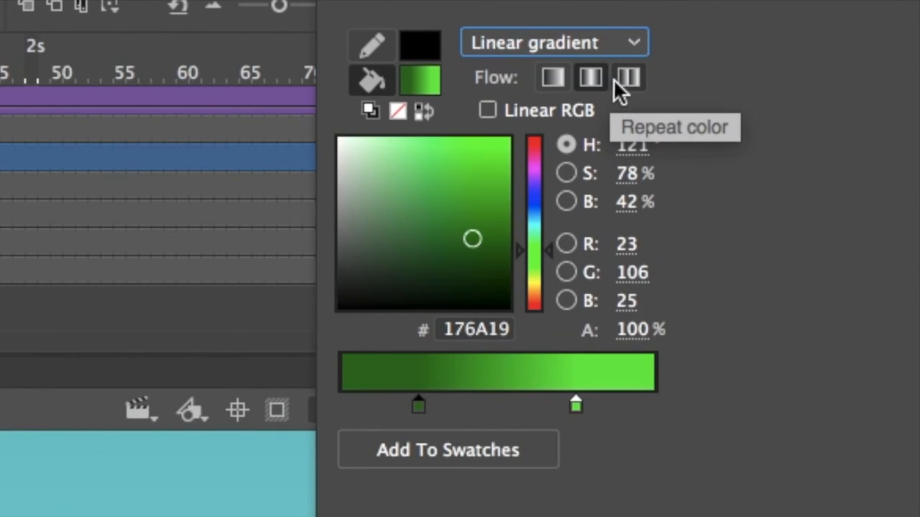
{"action": "left_click", "coordinate": [626, 80]}
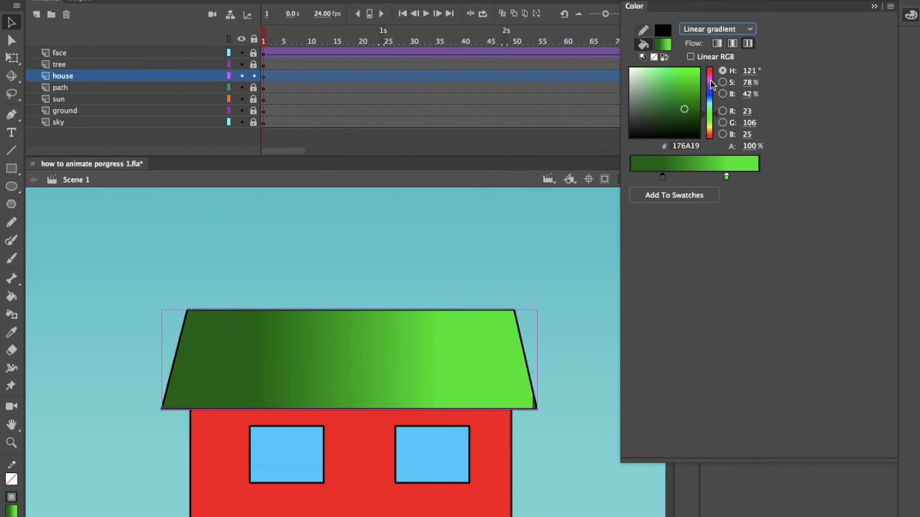
- Recolour the roof gradient's first stop to very dark reddish brown and its second stop to red AA3434
{"action": "left_click", "coordinate": [711, 73]}
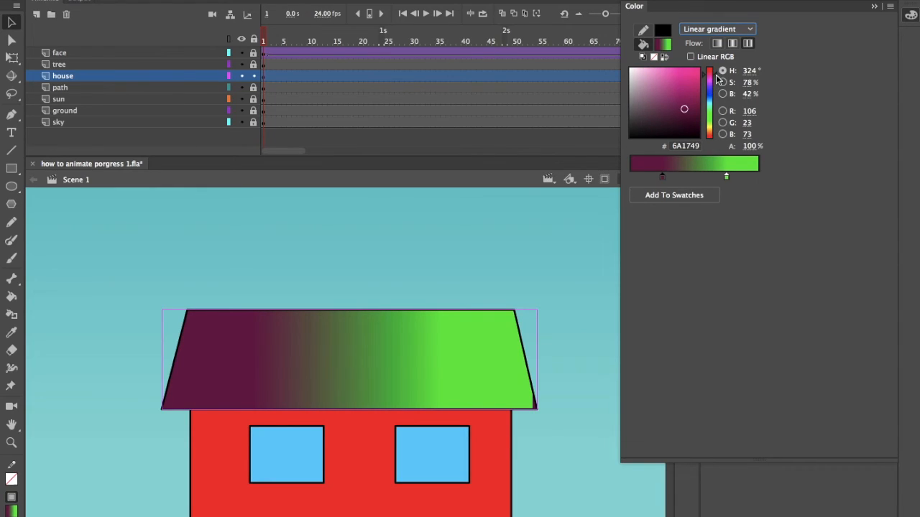
{"action": "left_click", "coordinate": [718, 79]}
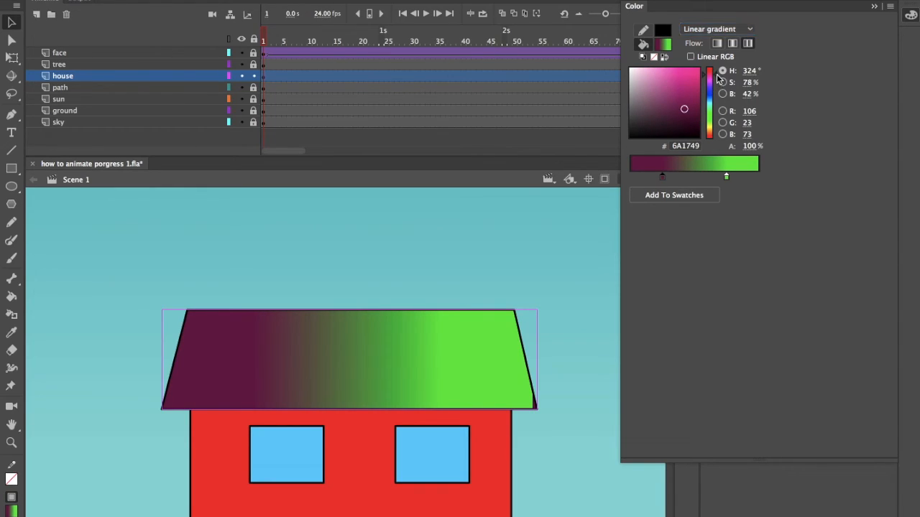
{"action": "left_click", "coordinate": [714, 114]}
{"action": "left_click_drag", "start_coordinate": [714, 114], "coordinate": [671, 121]}
{"action": "left_click", "coordinate": [726, 176]}
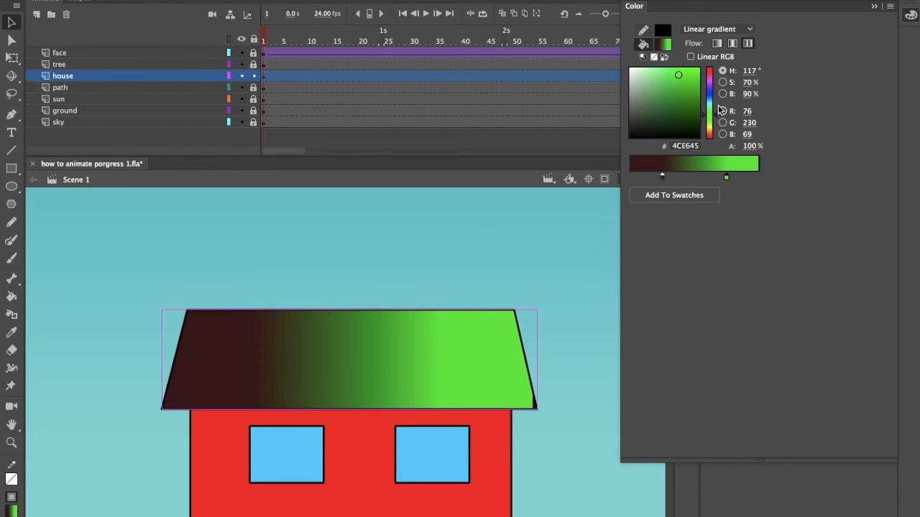
{"action": "left_click", "coordinate": [710, 135]}
{"action": "left_click", "coordinate": [679, 93]}
{"action": "left_click", "coordinate": [679, 93]}
{"action": "left_click", "coordinate": [677, 91]}
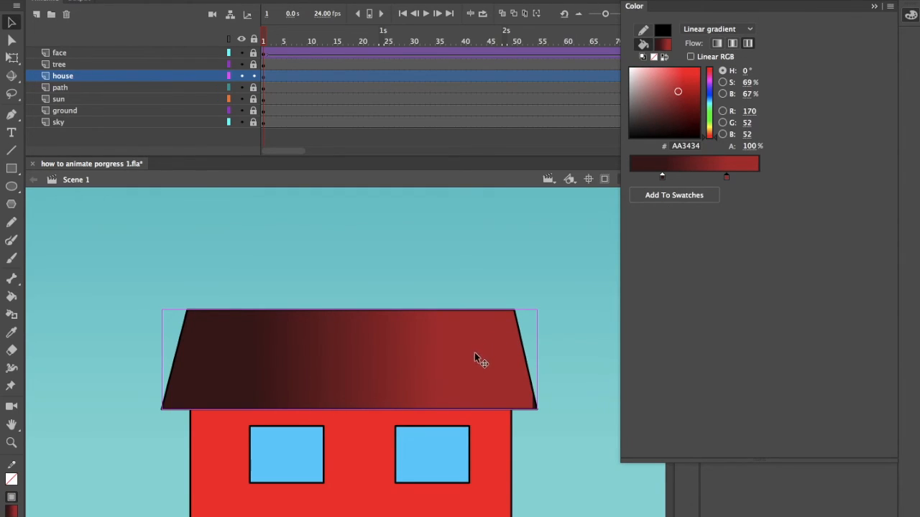
- Rotate and compress the roof gradient with the Gradient Transform tool into thin, level horizontal stripes resembling tiles
{"action": "left_click", "coordinate": [445, 363]}
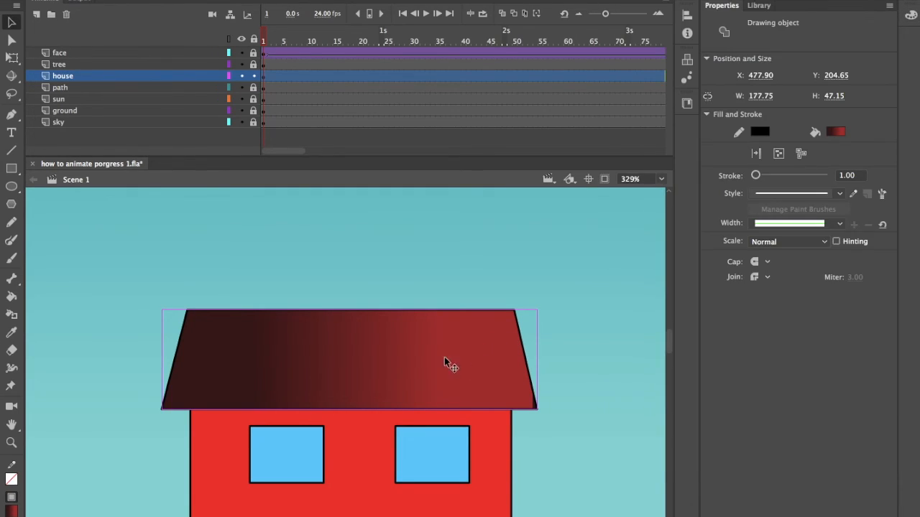
{"action": "left_click", "coordinate": [11, 59]}
{"action": "left_click_drag", "start_coordinate": [11, 58], "coordinate": [52, 70]}
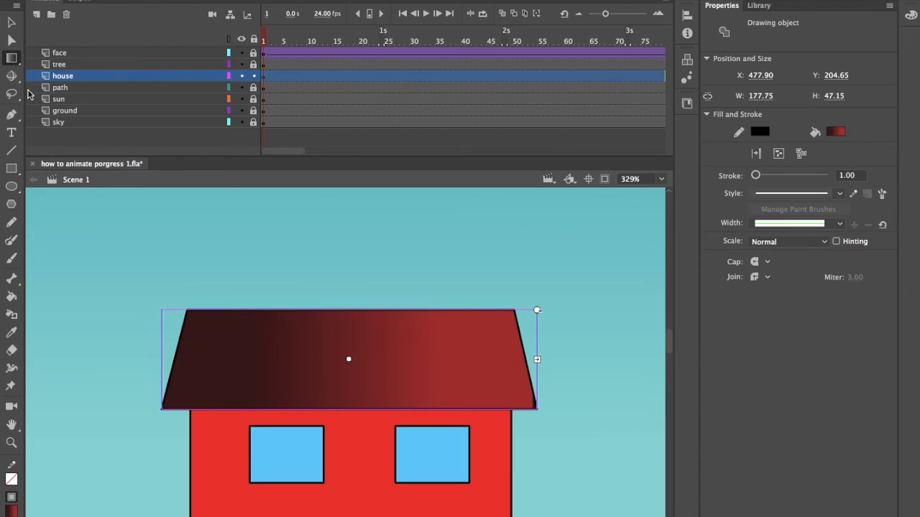
{"action": "left_click", "coordinate": [11, 59]}
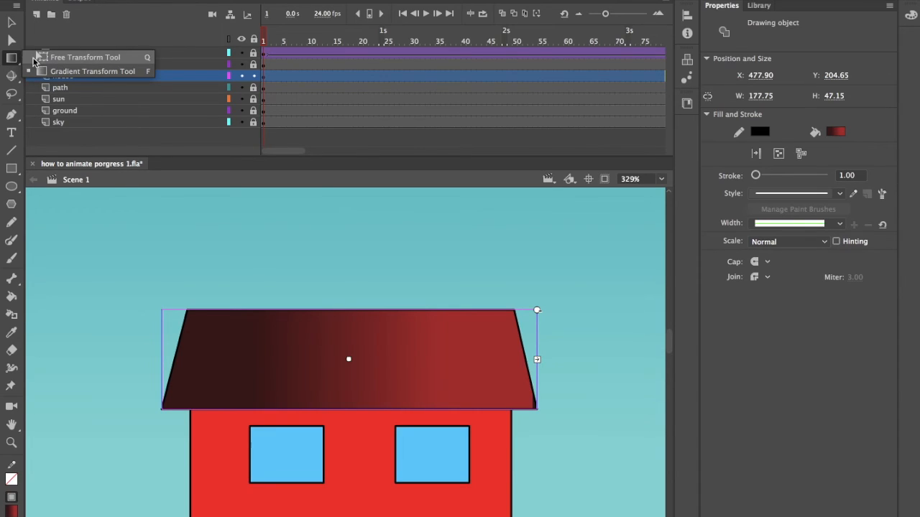
{"action": "left_click", "coordinate": [41, 70]}
{"action": "left_click_drag", "start_coordinate": [539, 314], "coordinate": [368, 420]}
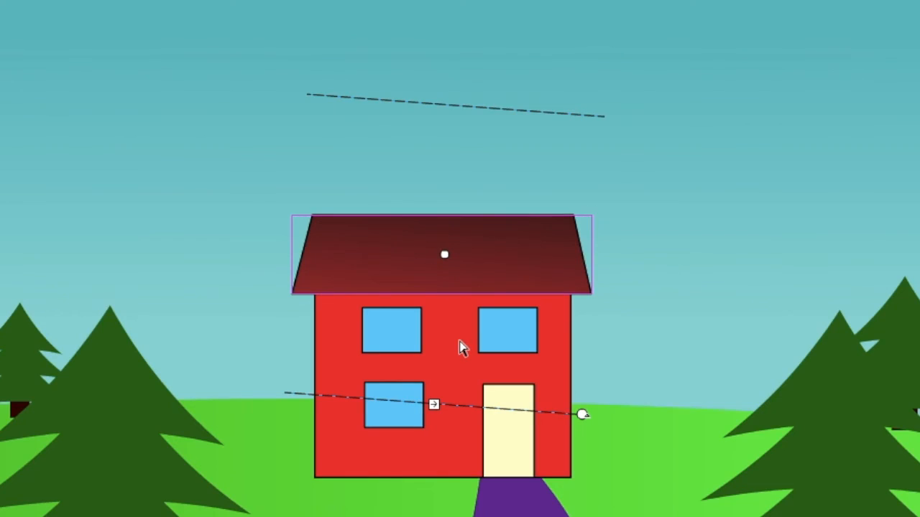
{"action": "left_click_drag", "start_coordinate": [433, 403], "coordinate": [477, 260]}
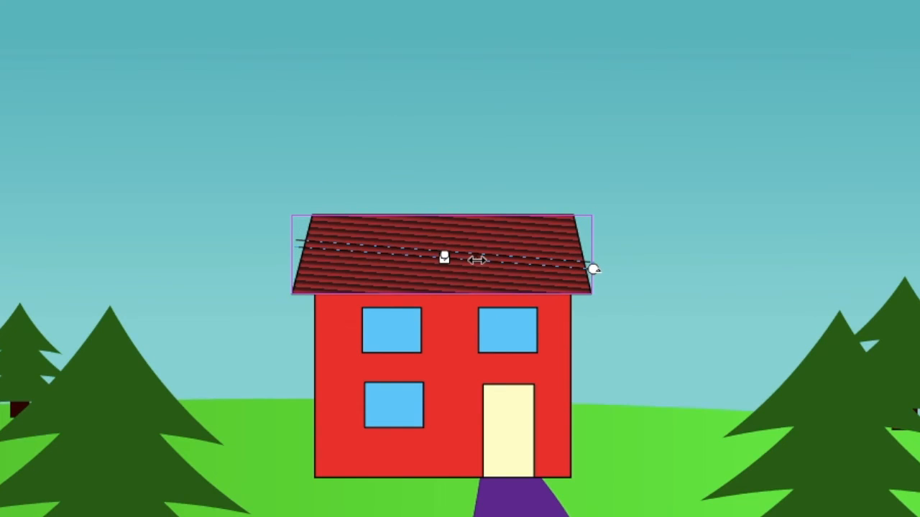
{"action": "left_click_drag", "start_coordinate": [594, 269], "coordinate": [594, 258]}
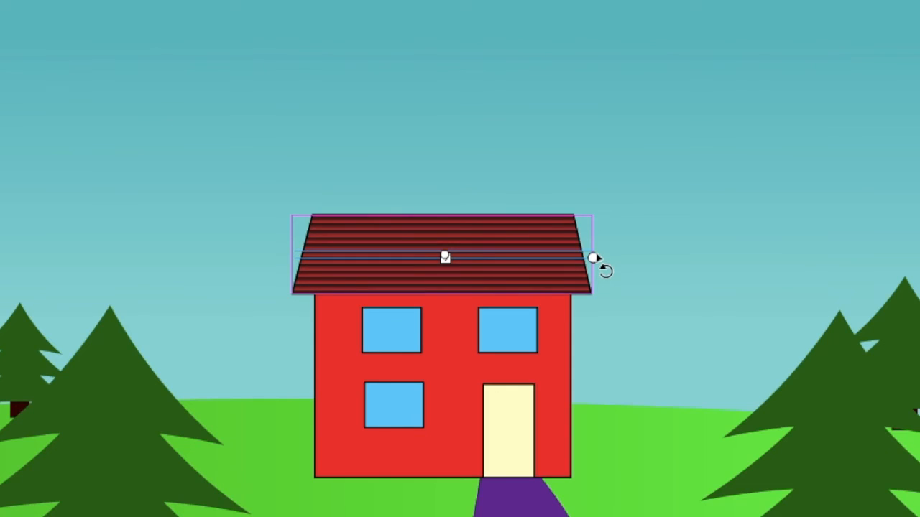
{"action": "left_click", "coordinate": [649, 294]}
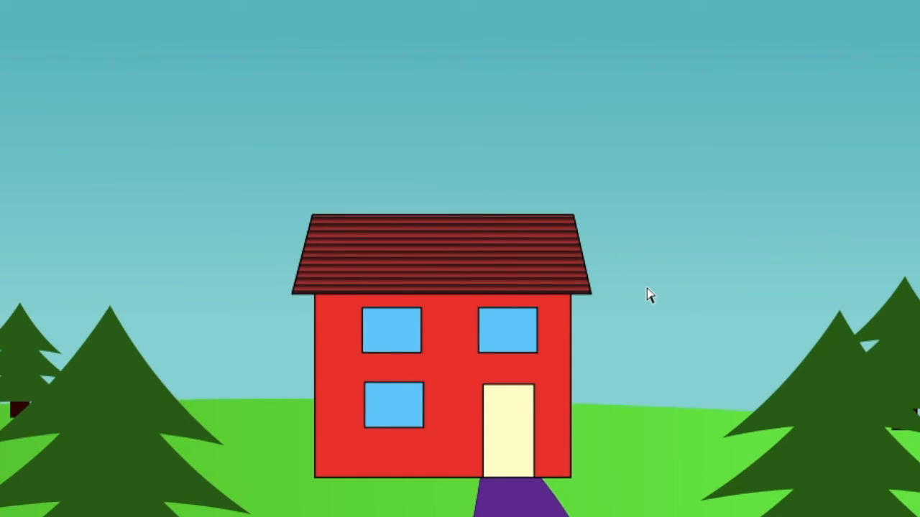
{"action": "key", "text": "plus"}
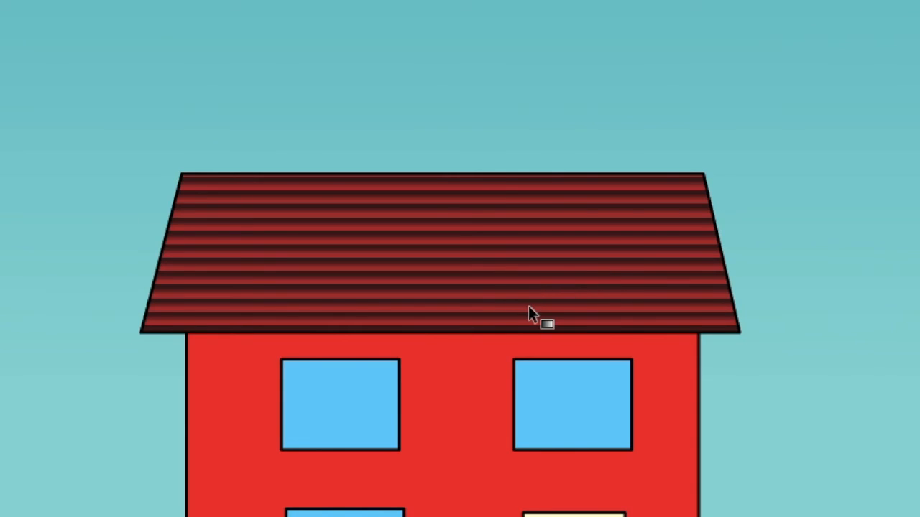
{"action": "scroll", "coordinate": [528, 306], "scroll_direction": "down", "scroll_amount": 3}
{"action": "scroll", "coordinate": [528, 306], "scroll_direction": "right", "scroll_amount": 2}
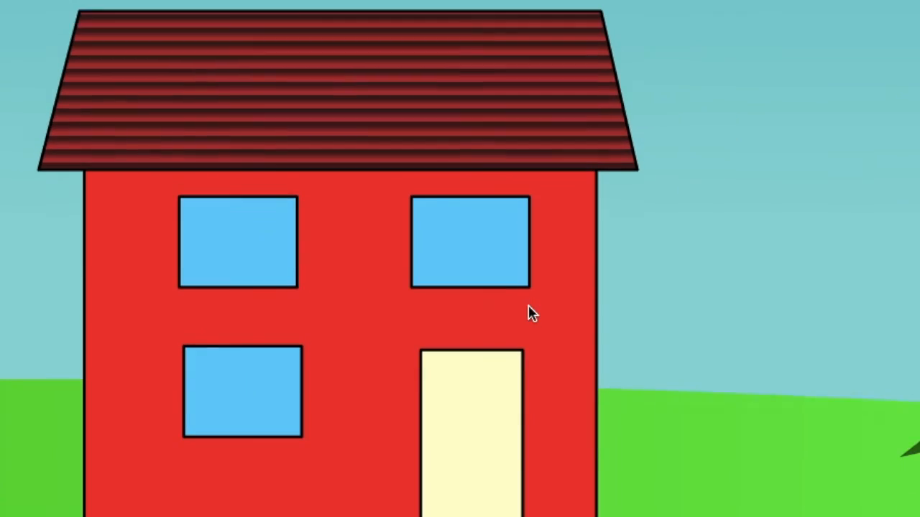
{"action": "scroll", "coordinate": [528, 305], "scroll_direction": "up", "scroll_amount": 2}
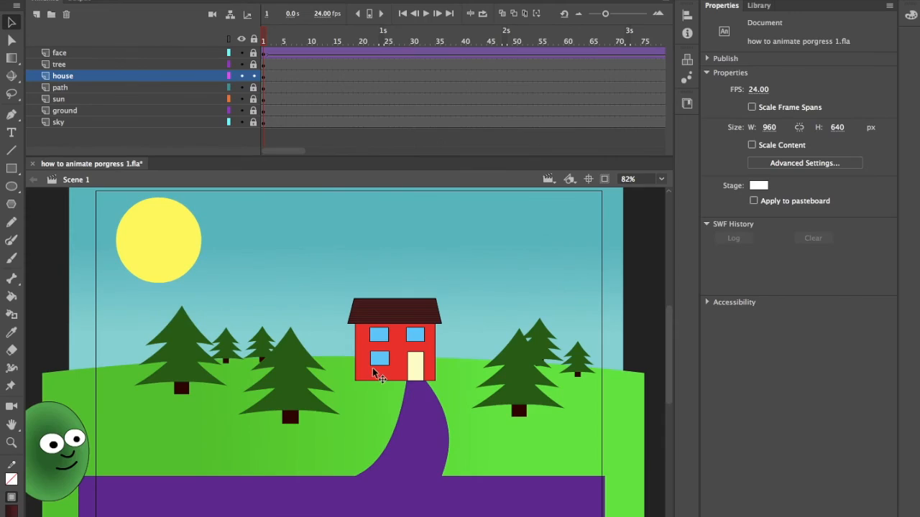
- Give the house wall a linear gradient with reflected flow and recolour its stops to dark reds
{"action": "left_click", "coordinate": [520, 306]}
{"action": "left_click", "coordinate": [911, 14]}
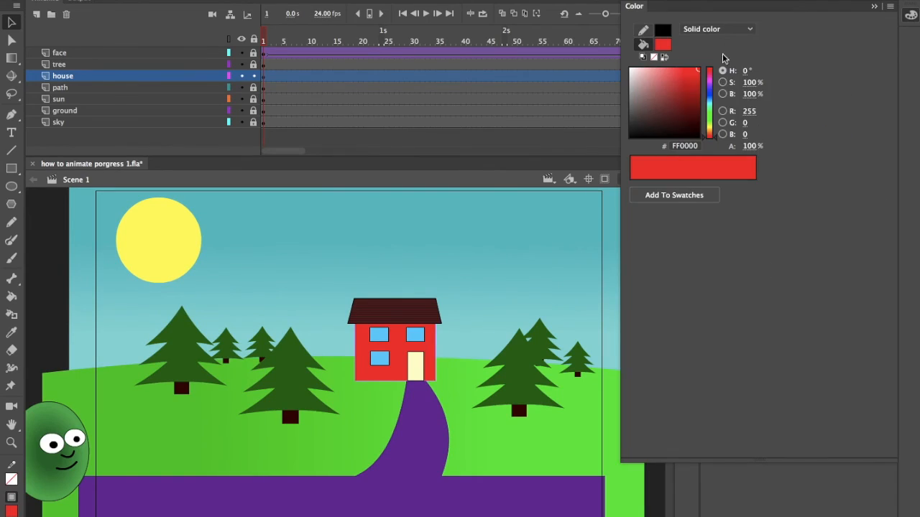
{"action": "left_click", "coordinate": [718, 29]}
{"action": "left_click", "coordinate": [724, 73]}
{"action": "left_click", "coordinate": [732, 44]}
{"action": "left_click_drag", "start_coordinate": [664, 115], "coordinate": [694, 96]}
{"action": "left_click", "coordinate": [662, 177]}
{"action": "left_click", "coordinate": [709, 133]}
{"action": "left_click", "coordinate": [682, 112]}
- Rotate and compress the wall gradient into narrow horizontal stripes
{"action": "left_click", "coordinate": [12, 59]}
{"action": "left_click_drag", "start_coordinate": [434, 348], "coordinate": [397, 348]}
{"action": "left_click_drag", "start_coordinate": [396, 313], "coordinate": [435, 349]}
- Darken the wall gradient's first stop to 58100A, set the flow to repeat and level the stripes
{"action": "left_click", "coordinate": [911, 14]}
{"action": "left_click", "coordinate": [661, 177]}
{"action": "left_click_drag", "start_coordinate": [674, 76], "coordinate": [692, 114]}
{"action": "left_click", "coordinate": [748, 44]}
{"action": "mouse_move", "coordinate": [435, 348]}
{"action": "left_mouse_down"}
{"action": "mouse_move", "coordinate": [399, 401]}
{"action": "mouse_move", "coordinate": [437, 349]}
{"action": "left_mouse_up"}
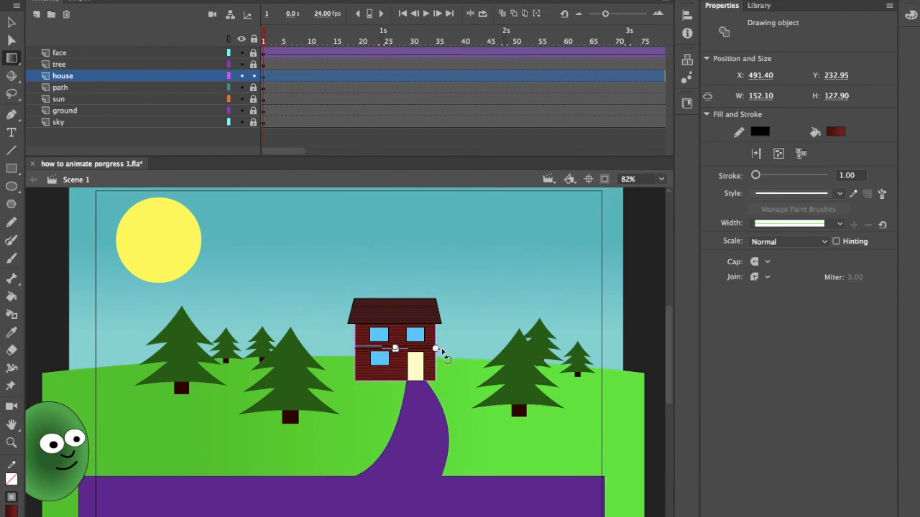
{"action": "left_click", "coordinate": [460, 368]}
- Select the three house windows together and fill them with very dark navy blue
{"action": "key", "text": "v"}
{"action": "key", "text": "super+equal"}
{"action": "left_click", "coordinate": [410, 310]}
{"action": "right_click", "coordinate": [474, 307]}
{"action": "left_click", "coordinate": [405, 354], "text": "shift"}
{"action": "left_click", "coordinate": [836, 131]}
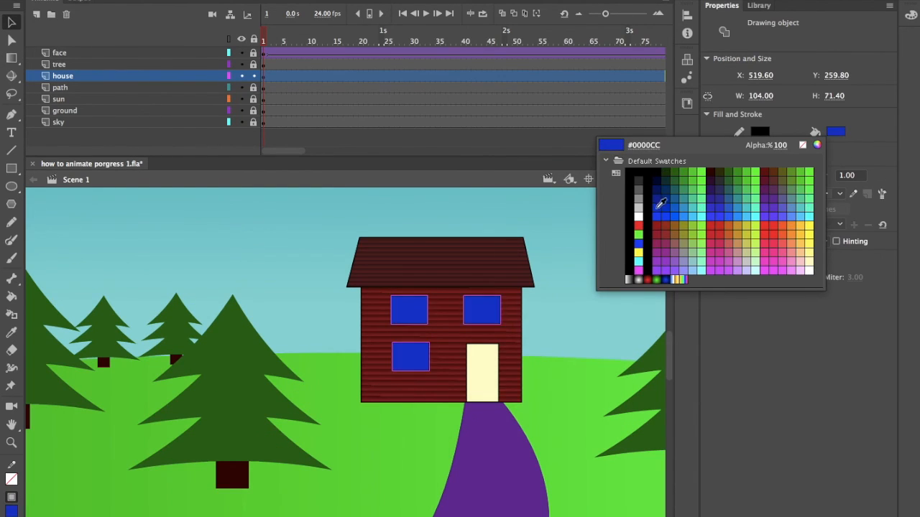
{"action": "key", "text": "Escape"}
{"action": "left_click", "coordinate": [539, 306]}
{"action": "key", "text": "super+equal"}
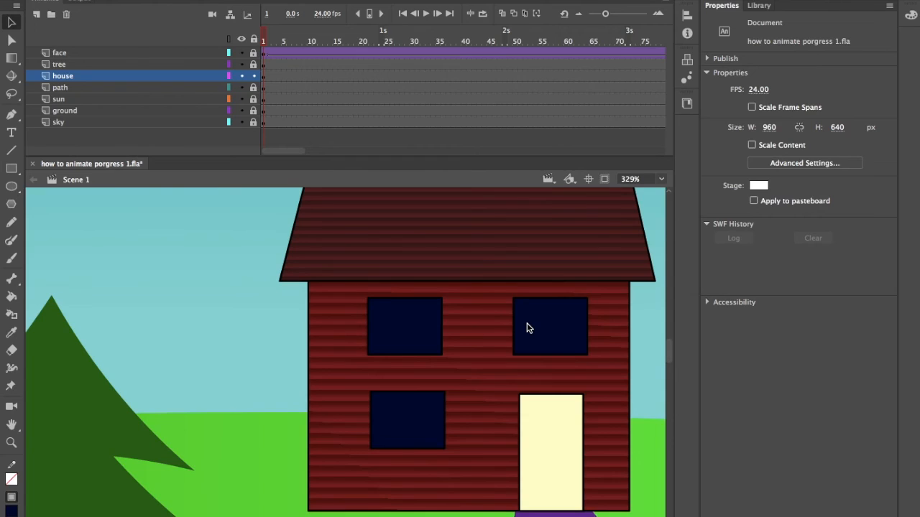
- Reapply a plain linear gradient with reflected flow to the house wall in place of the stripes
{"action": "left_click", "coordinate": [361, 377]}
{"action": "left_click", "coordinate": [911, 14]}
{"action": "left_click", "coordinate": [731, 29]}
{"action": "left_click", "coordinate": [735, 53]}
{"action": "left_click", "coordinate": [732, 29]}
{"action": "left_click", "coordinate": [725, 70]}
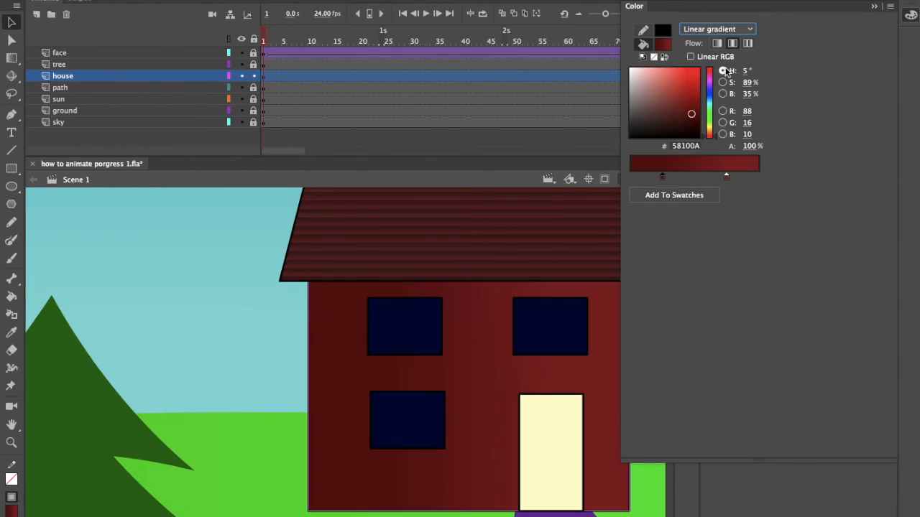
- Rotate and reposition the wall gradient so it blends vertically from lighter red above to dark red below
{"action": "left_click", "coordinate": [482, 431]}
{"action": "key", "text": "f"}
{"action": "left_click_drag", "start_coordinate": [628, 375], "coordinate": [591, 370]}
{"action": "left_click_drag", "start_coordinate": [590, 241], "coordinate": [276, 241]}
{"action": "left_click_drag", "start_coordinate": [463, 253], "coordinate": [468, 338]}
- Draw a thin dark reddish-brown rectangle with a black outline as a sill under the upper-left window
{"action": "key", "text": "Escape"}
{"action": "key", "text": "r"}
{"action": "left_click", "coordinate": [760, 76]}
{"action": "left_click", "coordinate": [568, 115]}
{"action": "left_click", "coordinate": [835, 75]}
{"action": "left_click", "coordinate": [550, 251]}
{"action": "left_click_drag", "start_coordinate": [361, 350], "coordinate": [450, 361]}
- Resize the sill to about 36.6 by 4.85 px and align it with the window's lower edge
{"action": "key", "text": "super+equal"}
{"action": "key", "text": "q"}
{"action": "left_click_drag", "start_coordinate": [553, 352], "coordinate": [541, 352]}
{"action": "key", "text": "Left"}
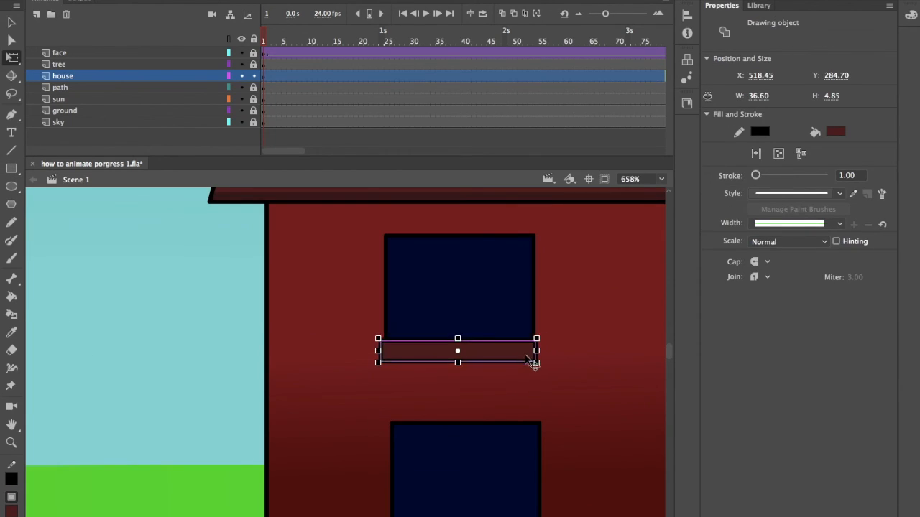
- Duplicate the window sill and place the copy beneath the lower-left window
{"action": "key", "text": "super+minus"}
{"action": "key", "text": "v"}
{"action": "left_click_drag", "start_coordinate": [424, 357], "coordinate": [358, 449]}
{"action": "left_click", "coordinate": [352, 446]}
- Draw crossing black lines over the windows to divide each one into four panes
{"action": "key", "text": "n"}
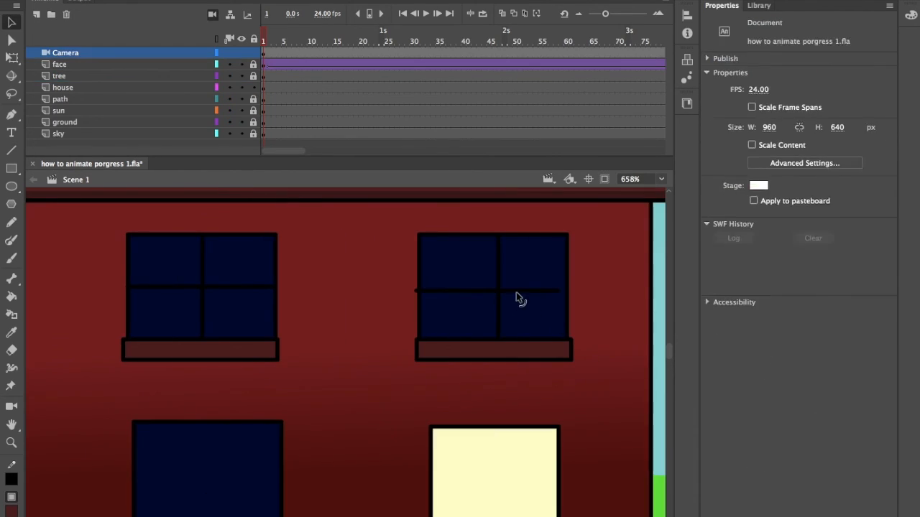
{"action": "left_click_drag", "start_coordinate": [422, 294], "coordinate": [532, 294]}
{"action": "key", "text": "super+minus"}
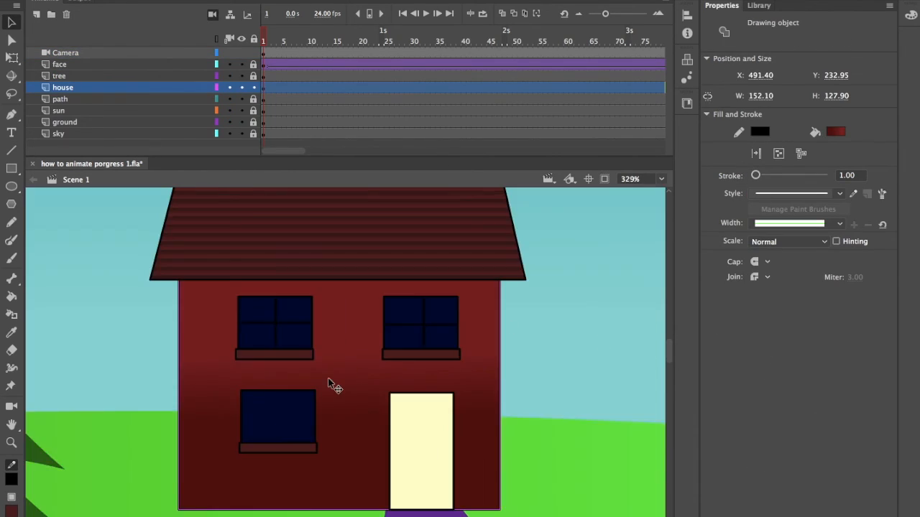
{"action": "key", "text": "super+equal"}
{"action": "key", "text": "super+minus"}
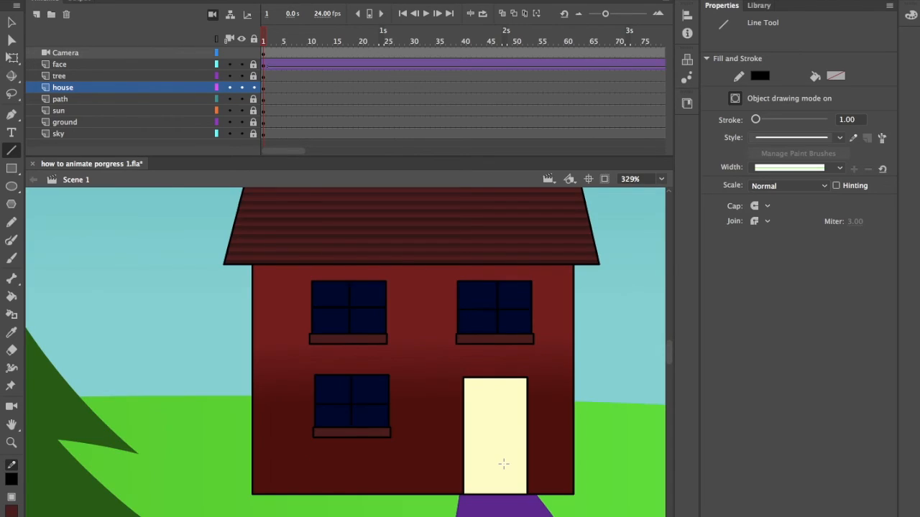
- Draw a line along the lower-left window's right edge, style it with a black 1.20 stroke and change its cap
{"action": "left_click", "coordinate": [760, 76]}
{"action": "left_click", "coordinate": [515, 334]}
{"action": "key", "text": "super+equal"}
{"action": "left_click_drag", "start_coordinate": [421, 202], "coordinate": [429, 298]}
{"action": "left_click", "coordinate": [760, 132]}
{"action": "left_click", "coordinate": [558, 181]}
{"action": "left_click_drag", "start_coordinate": [756, 176], "coordinate": [755, 182]}
{"action": "left_click", "coordinate": [762, 262]}
{"action": "left_click", "coordinate": [667, 288]}
{"action": "left_click", "coordinate": [467, 266]}
- Draw frame lines along the top, left and right edges of the lower-left window
{"action": "left_click", "coordinate": [12, 150]}
{"action": "left_click_drag", "start_coordinate": [273, 202], "coordinate": [419, 203]}
{"action": "left_click_drag", "start_coordinate": [272, 206], "coordinate": [272, 308]}
{"action": "left_click_drag", "start_coordinate": [421, 202], "coordinate": [425, 309]}
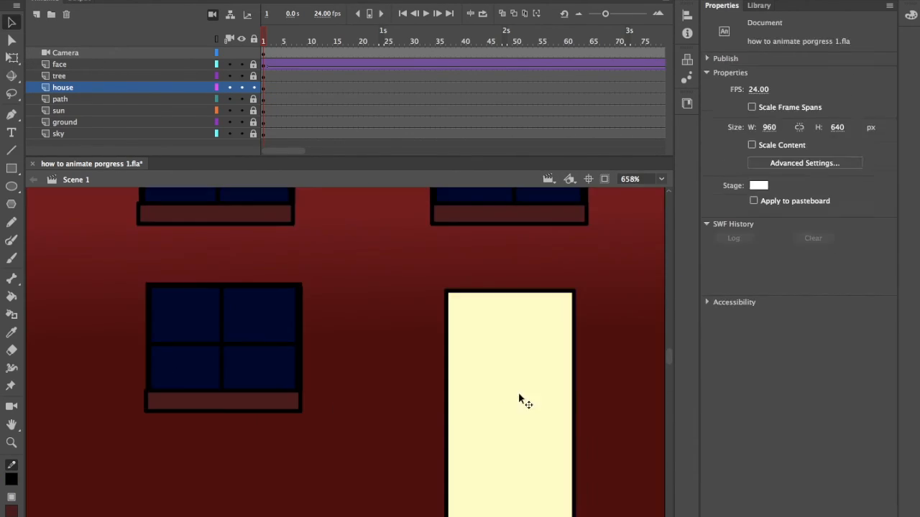
- Change the door's fill from cream to dark teal
{"action": "left_click", "coordinate": [518, 401]}
{"action": "left_click", "coordinate": [835, 132]}
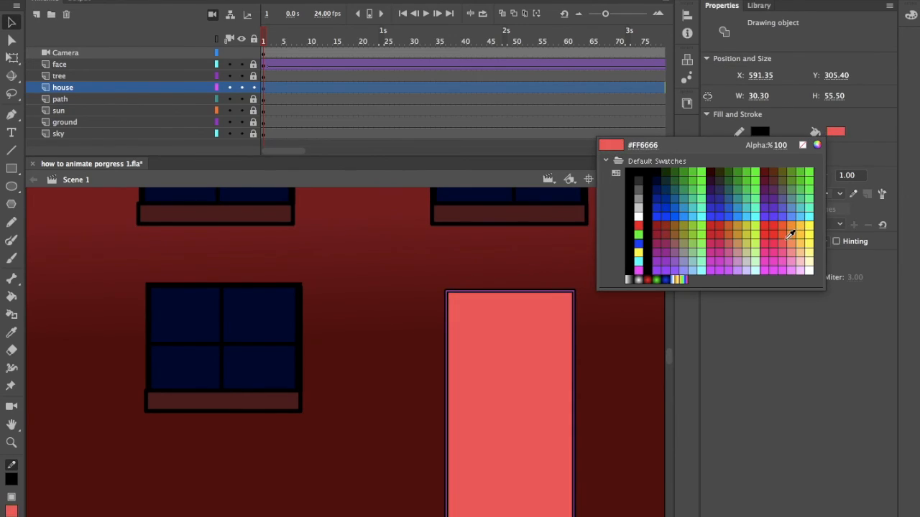
{"action": "left_click", "coordinate": [667, 181]}
- Add a small round black knob at the door's left side and a rectangular letterbox in its lower half
{"action": "key", "text": "o"}
{"action": "left_click_drag", "start_coordinate": [457, 391], "coordinate": [471, 407]}
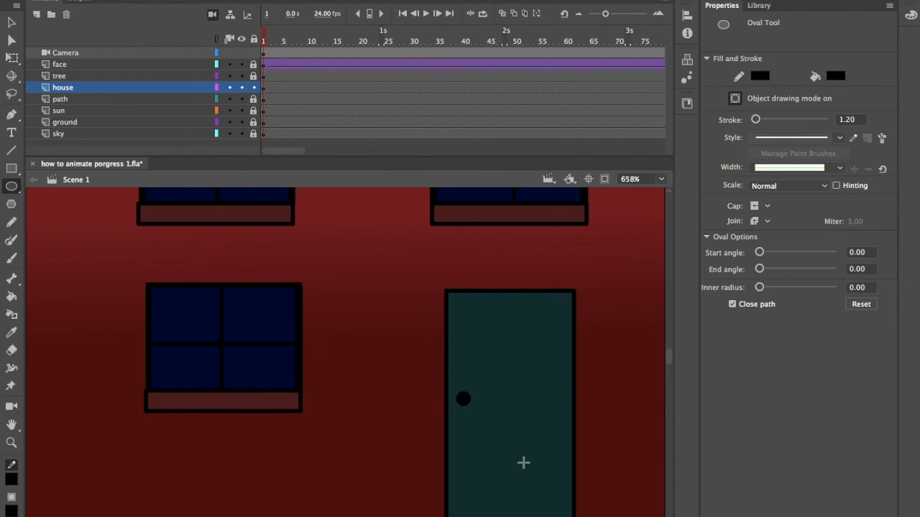
{"action": "key", "text": "r"}
{"action": "left_click_drag", "start_coordinate": [484, 460], "coordinate": [538, 475]}
{"action": "key", "text": "ctrl+minus"}
{"action": "key", "text": "ctrl+equal"}
{"action": "scroll", "coordinate": [470, 400], "scroll_direction": "up", "scroll_amount": 1}
- Pick a new line colour and draw a near-vertical detail line on the house
{"action": "left_click", "coordinate": [11, 150]}
{"action": "left_click", "coordinate": [759, 76]}
{"action": "left_click", "coordinate": [535, 248]}
{"action": "mouse_move", "coordinate": [437, 318]}
{"action": "left_mouse_down"}
{"action": "mouse_move", "coordinate": [435, 514]}
{"action": "mouse_move", "coordinate": [427, 419]}
{"action": "mouse_move", "coordinate": [428, 451]}
{"action": "left_mouse_up"}
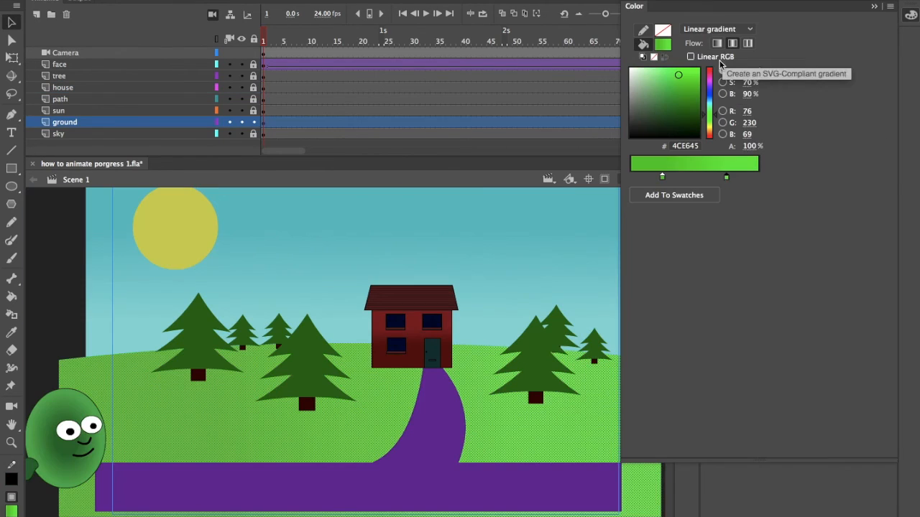
- Rotate and compress the ground's linear gradient into horizontal light and dark green bands
{"action": "left_click", "coordinate": [873, 7]}
{"action": "key", "text": "f"}
{"action": "left_click_drag", "start_coordinate": [661, 342], "coordinate": [342, 373]}
{"action": "key", "text": "ctrl+minus"}
{"action": "scroll", "coordinate": [397, 471], "scroll_direction": "down", "scroll_amount": 3}
{"action": "left_click_drag", "start_coordinate": [494, 391], "coordinate": [500, 372]}
{"action": "key", "text": "ctrl+equal"}
{"action": "left_click_drag", "start_coordinate": [350, 454], "coordinate": [363, 373]}
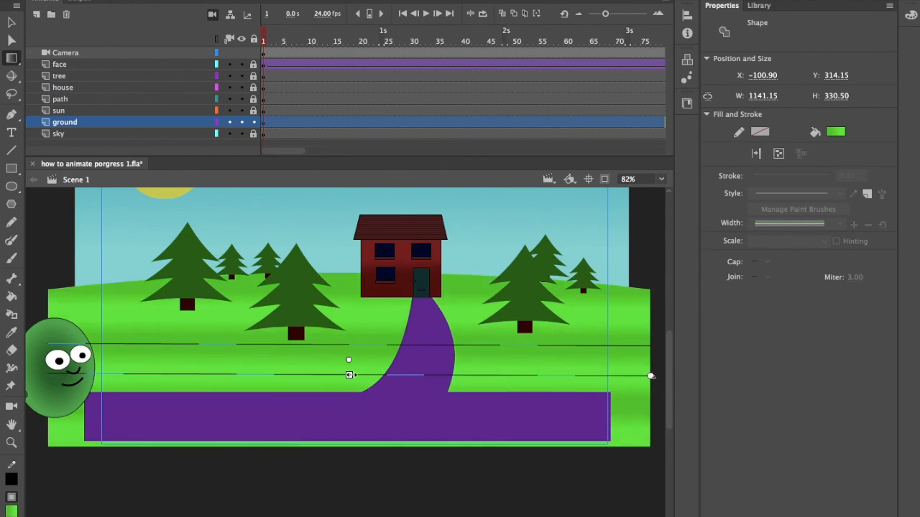
{"action": "left_click", "coordinate": [351, 481]}
{"action": "key", "text": "ctrl+minus"}
{"action": "key", "text": "ctrl+equal"}
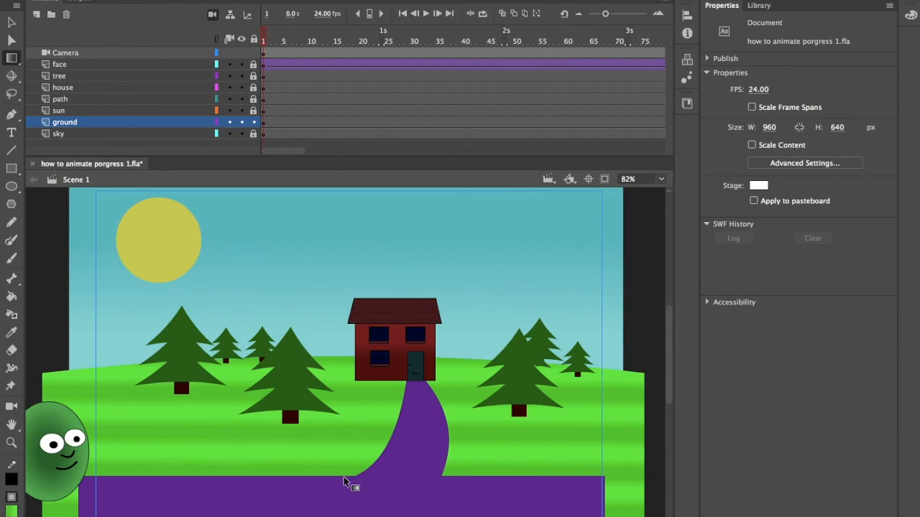
- Open the tree symbol, select its foliage and adjust the dark green colour stop of its gradient fill
{"action": "key", "text": "v"}
{"action": "double_click", "coordinate": [186, 363]}
{"action": "left_click", "coordinate": [182, 317], "text": "shift"}
{"action": "left_click", "coordinate": [911, 14]}
{"action": "left_click", "coordinate": [662, 176]}
{"action": "mouse_move", "coordinate": [677, 117]}
{"action": "left_mouse_down"}
{"action": "mouse_move", "coordinate": [688, 101]}
{"action": "mouse_move", "coordinate": [682, 109]}
{"action": "left_mouse_up"}
{"action": "left_click", "coordinate": [12, 58]}
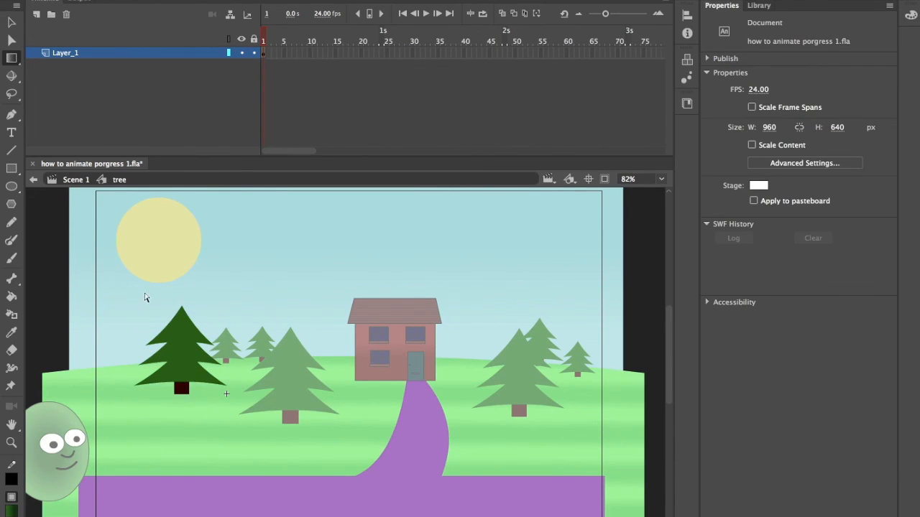
- Open the foliage group inside the tree and fill its shapes with a dark-to-mid-green linear gradient
{"action": "key", "text": "v"}
{"action": "double_click", "coordinate": [182, 342]}
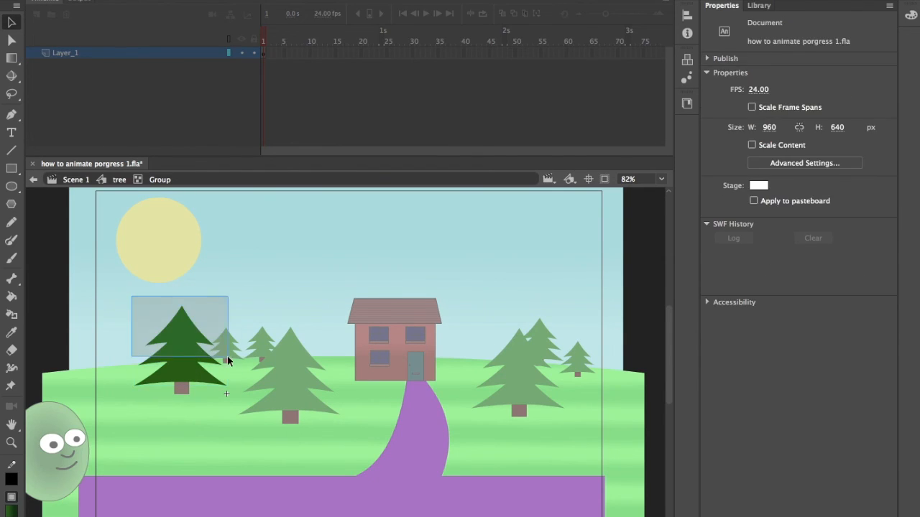
{"action": "left_click", "coordinate": [687, 16]}
{"action": "left_click", "coordinate": [716, 28]}
{"action": "left_click", "coordinate": [708, 70]}
{"action": "left_click_drag", "start_coordinate": [701, 178], "coordinate": [712, 180]}
{"action": "left_click_drag", "start_coordinate": [677, 121], "coordinate": [678, 126]}
{"action": "left_click", "coordinate": [563, 223]}
- Select all of the tree's foliage tiers and adjust how the green gradient runs across them
{"action": "left_click_drag", "start_coordinate": [132, 302], "coordinate": [240, 384]}
{"action": "left_click_drag", "start_coordinate": [137, 308], "coordinate": [235, 389]}
{"action": "right_click", "coordinate": [200, 358]}
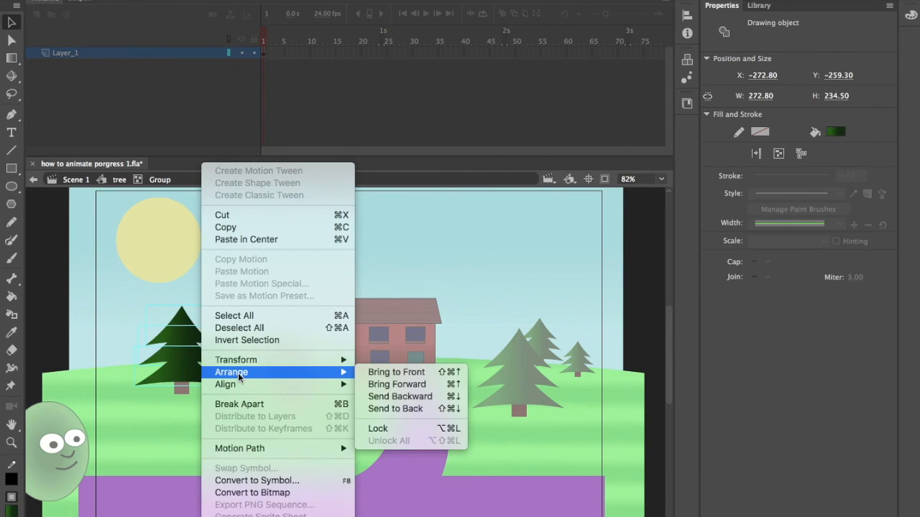
{"action": "left_click", "coordinate": [741, 293]}
{"action": "key", "text": "f"}
{"action": "left_click", "coordinate": [178, 259]}
- Open the path artwork and turn its reddish-brown gradient into thin stripes using repeat flow and a rotated, compressed gradient
{"action": "double_click", "coordinate": [462, 460]}
{"action": "left_click_drag", "start_coordinate": [604, 461], "coordinate": [401, 389]}
{"action": "left_click", "coordinate": [911, 15]}
{"action": "left_click", "coordinate": [748, 43]}
{"action": "left_click", "coordinate": [439, 409]}
{"action": "left_click", "coordinate": [440, 410]}
{"action": "left_click_drag", "start_coordinate": [402, 342], "coordinate": [361, 357]}
{"action": "left_click_drag", "start_coordinate": [399, 389], "coordinate": [426, 387]}
{"action": "left_click_drag", "start_coordinate": [392, 358], "coordinate": [351, 384]}
- Adjust the face's radial gradient stops so a lighter green centre darkens towards the edge
{"action": "left_click", "coordinate": [521, 416]}
{"action": "scroll", "coordinate": [520, 416], "scroll_direction": "up", "scroll_amount": 2}
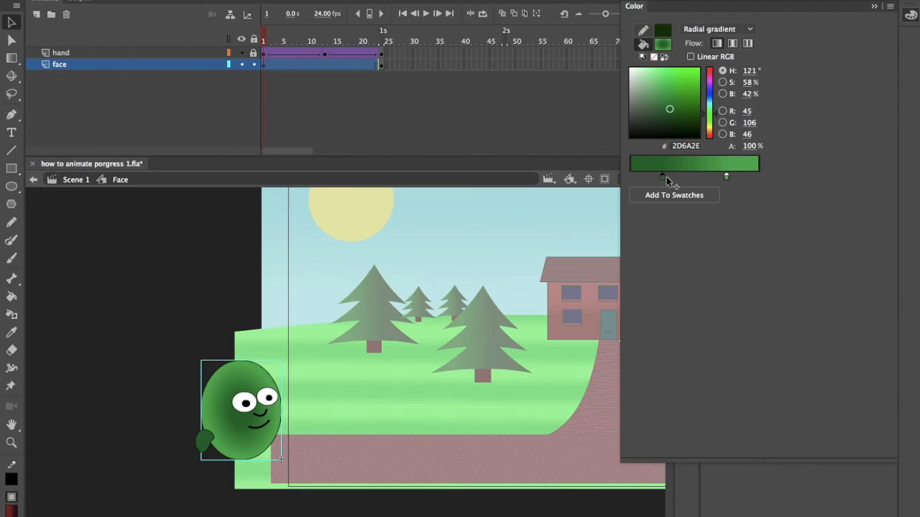
{"action": "left_click_drag", "start_coordinate": [672, 175], "coordinate": [659, 179]}
{"action": "left_click_drag", "start_coordinate": [734, 177], "coordinate": [715, 181]}
{"action": "left_click", "coordinate": [353, 402]}
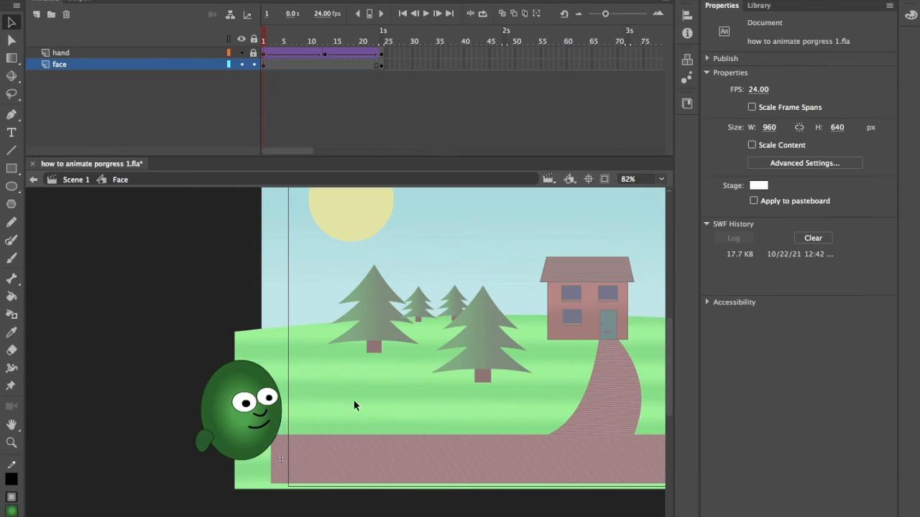
- Open the left eye's group and change the eye white's fill to a radial gradient
{"action": "double_click", "coordinate": [371, 337]}
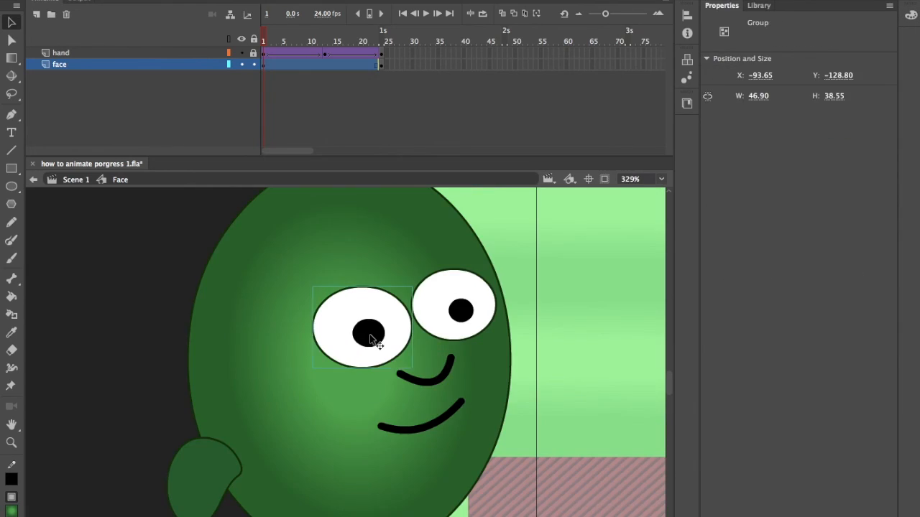
{"action": "left_click", "coordinate": [376, 310]}
{"action": "left_click", "coordinate": [911, 15]}
{"action": "left_click", "coordinate": [719, 29]}
{"action": "left_click", "coordinate": [722, 84]}
- Colour the left eye's gradient with a soft yellow centre fading to pale grey, and return to the face
{"action": "left_click", "coordinate": [657, 177]}
{"action": "left_click_drag", "start_coordinate": [710, 117], "coordinate": [710, 128]}
{"action": "left_click_drag", "start_coordinate": [663, 80], "coordinate": [654, 75]}
{"action": "left_click", "coordinate": [406, 308]}
{"action": "left_click", "coordinate": [400, 335]}
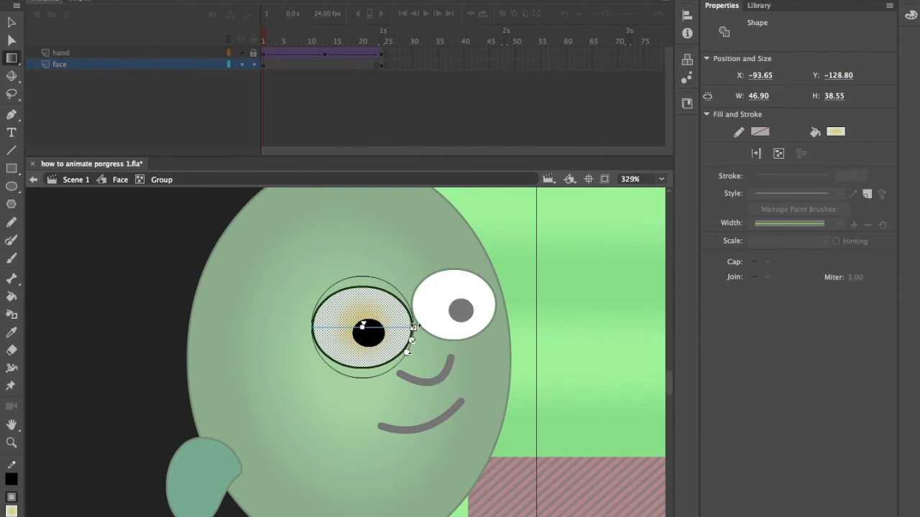
{"action": "left_click", "coordinate": [421, 308]}
{"action": "left_click", "coordinate": [35, 179]}
- Apply the same yellow-to-pale-grey radial gradient to the right eye's white
{"action": "key", "text": "v"}
{"action": "double_click", "coordinate": [432, 292]}
{"action": "left_click", "coordinate": [432, 292]}
{"action": "left_click", "coordinate": [911, 15]}
{"action": "left_click", "coordinate": [719, 29]}
{"action": "left_click", "coordinate": [723, 85]}
{"action": "left_click", "coordinate": [388, 248]}
{"action": "left_click", "coordinate": [116, 180]}
- Add a small white oval highlight without an outline to the right eye's pupil
{"action": "double_click", "coordinate": [461, 313]}
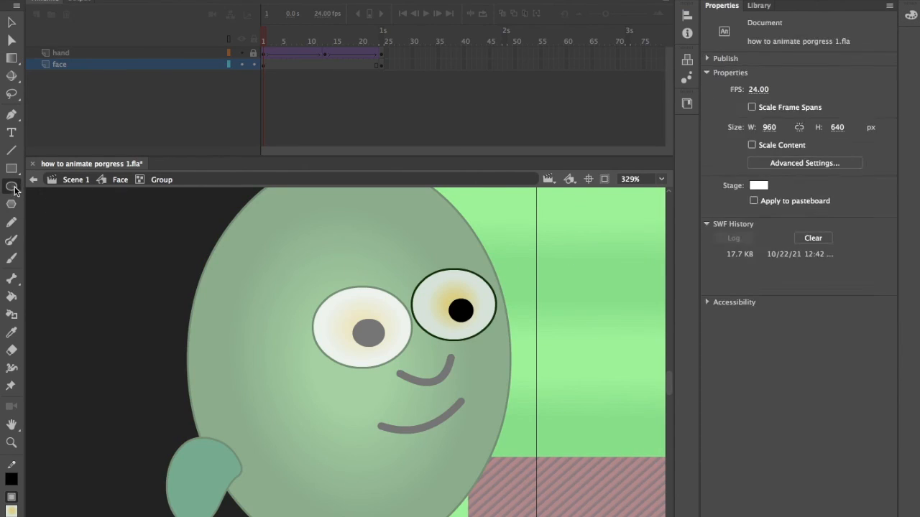
{"action": "left_click", "coordinate": [13, 187]}
{"action": "left_click", "coordinate": [759, 76]}
{"action": "left_click", "coordinate": [727, 90]}
{"action": "left_click", "coordinate": [836, 75]}
{"action": "left_click", "coordinate": [641, 161]}
{"action": "key", "text": "super+equal"}
{"action": "left_click_drag", "start_coordinate": [574, 252], "coordinate": [581, 260]}
{"action": "left_click", "coordinate": [120, 180]}
- Add a matching small white oval highlight to the left eye's pupil and return to the face
{"action": "key", "text": "v"}
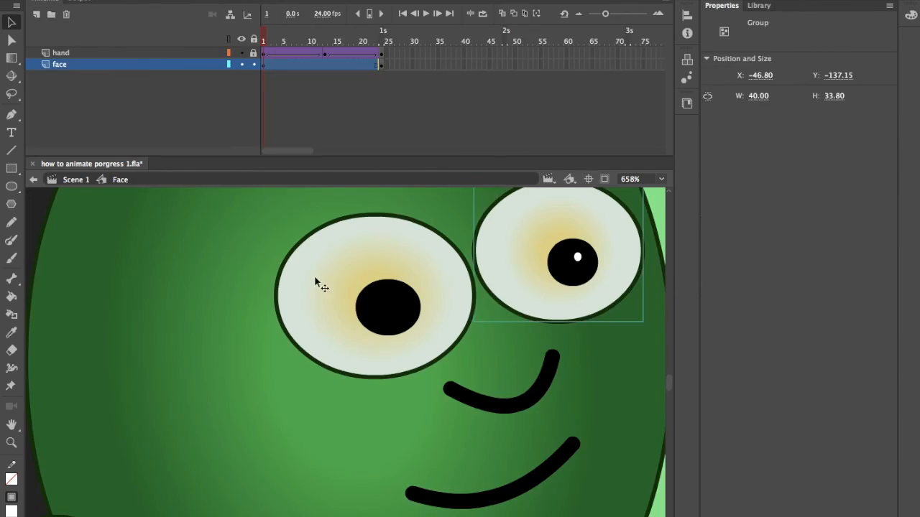
{"action": "double_click", "coordinate": [388, 305]}
{"action": "left_click", "coordinate": [331, 291]}
{"action": "left_click", "coordinate": [12, 187]}
{"action": "left_click_drag", "start_coordinate": [394, 299], "coordinate": [401, 305]}
{"action": "key", "text": "super+minus"}
{"action": "key", "text": "super+minus"}
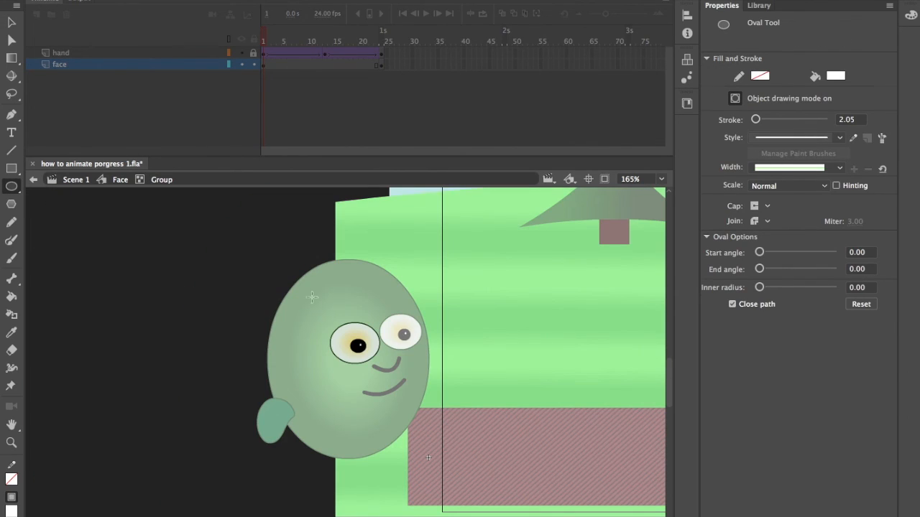
{"action": "left_click", "coordinate": [120, 180]}
{"action": "key", "text": "v"}
- Draw curved black eyebrows with a tapered width profile above both eyes and fine-tune the right one
{"action": "left_click", "coordinate": [354, 297]}
{"action": "scroll", "coordinate": [348, 302], "scroll_direction": "right", "scroll_amount": 3}
{"action": "scroll", "coordinate": [347, 302], "scroll_direction": "down", "scroll_amount": 2}
{"action": "key", "text": "super+equal"}
{"action": "key", "text": "n"}
{"action": "key", "text": "v"}
{"action": "mouse_move", "coordinate": [319, 320]}
{"action": "left_mouse_down"}
{"action": "mouse_move", "coordinate": [396, 314]}
{"action": "mouse_move", "coordinate": [357, 310]}
{"action": "mouse_move", "coordinate": [465, 292]}
{"action": "left_mouse_up"}
{"action": "left_click", "coordinate": [393, 314]}
{"action": "left_click", "coordinate": [791, 225]}
{"action": "left_click", "coordinate": [791, 247]}
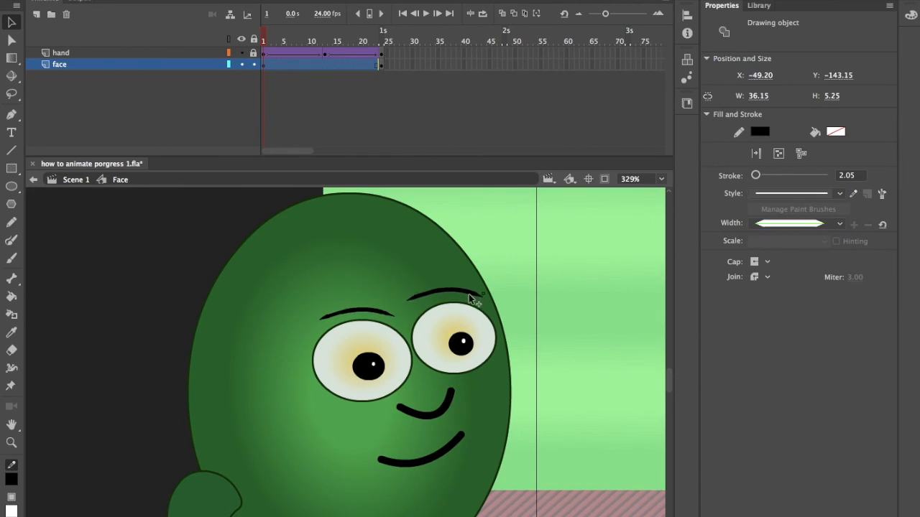
{"action": "left_click", "coordinate": [408, 311]}
{"action": "left_click_drag", "start_coordinate": [405, 300], "coordinate": [407, 306]}
- Test the finished movie and play the simple face-and-tree scene's timeline
{"action": "key", "text": "super+Return"}
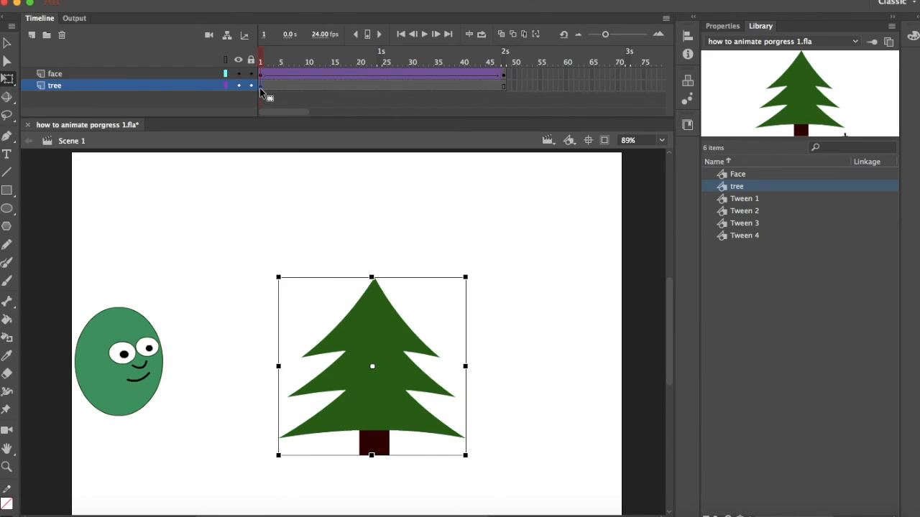
{"action": "key", "text": "Return"}
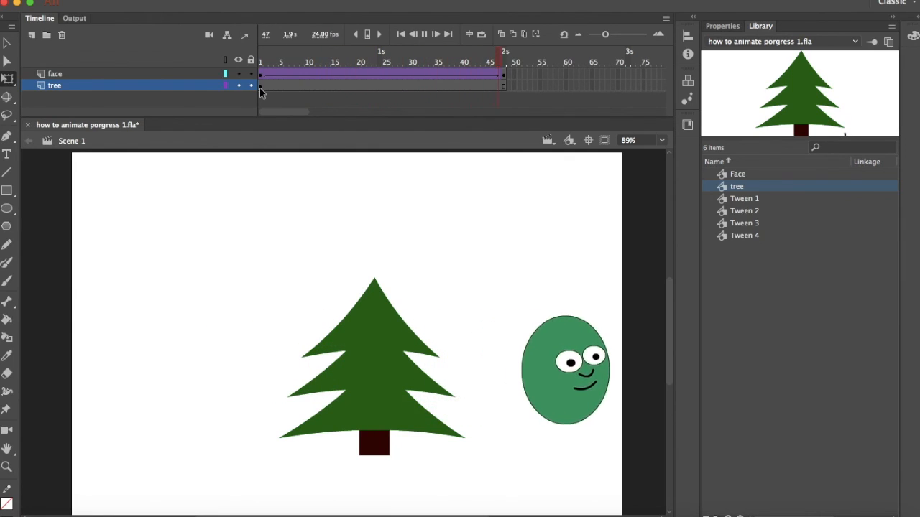